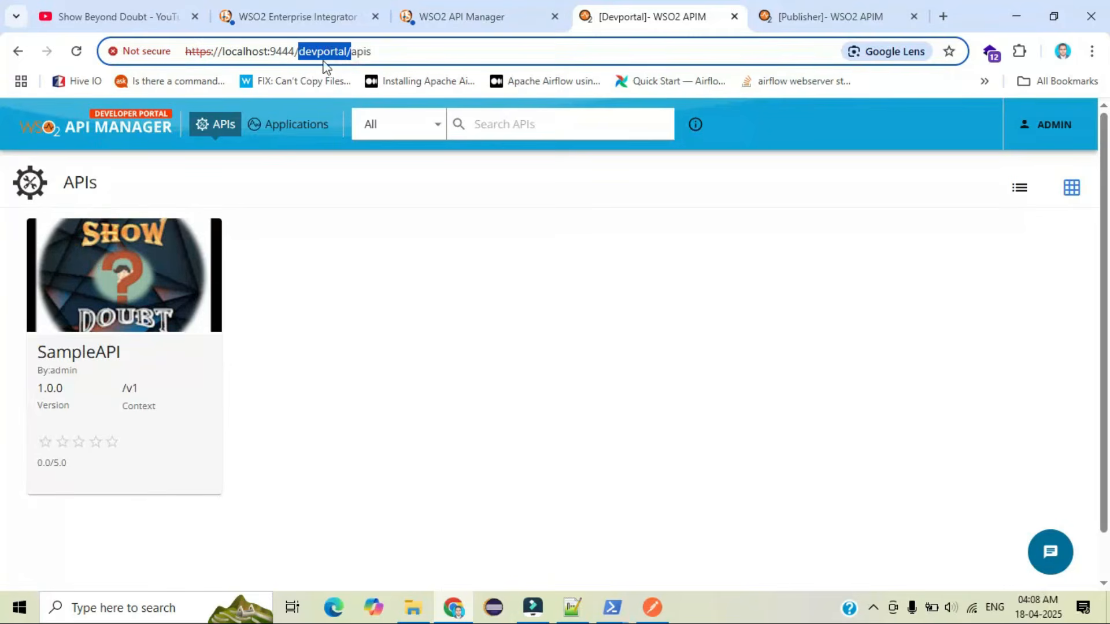
- Switch to the YouTube channel page and look through the WSO2 Rest API Development videos
click(120, 12)
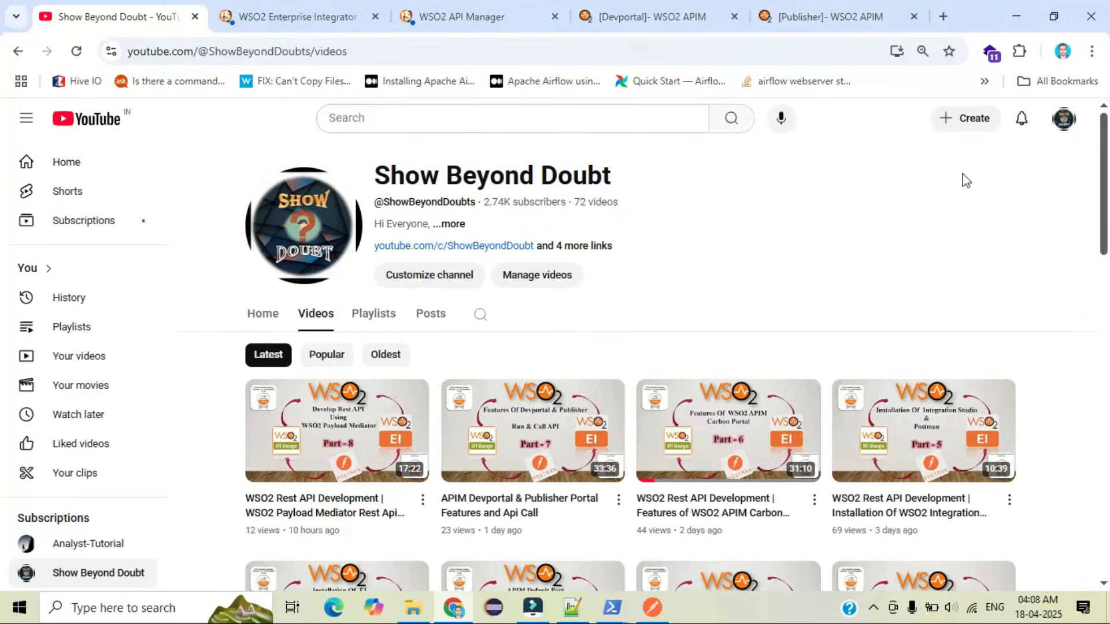
drag(1105, 174, 1102, 223)
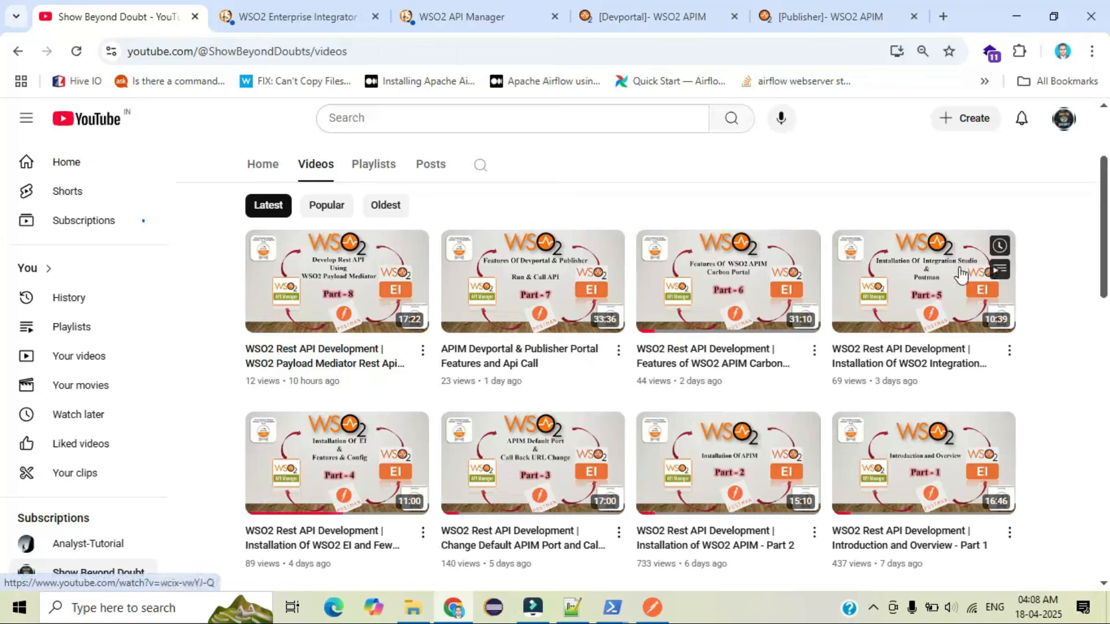
mouse_move(330, 315)
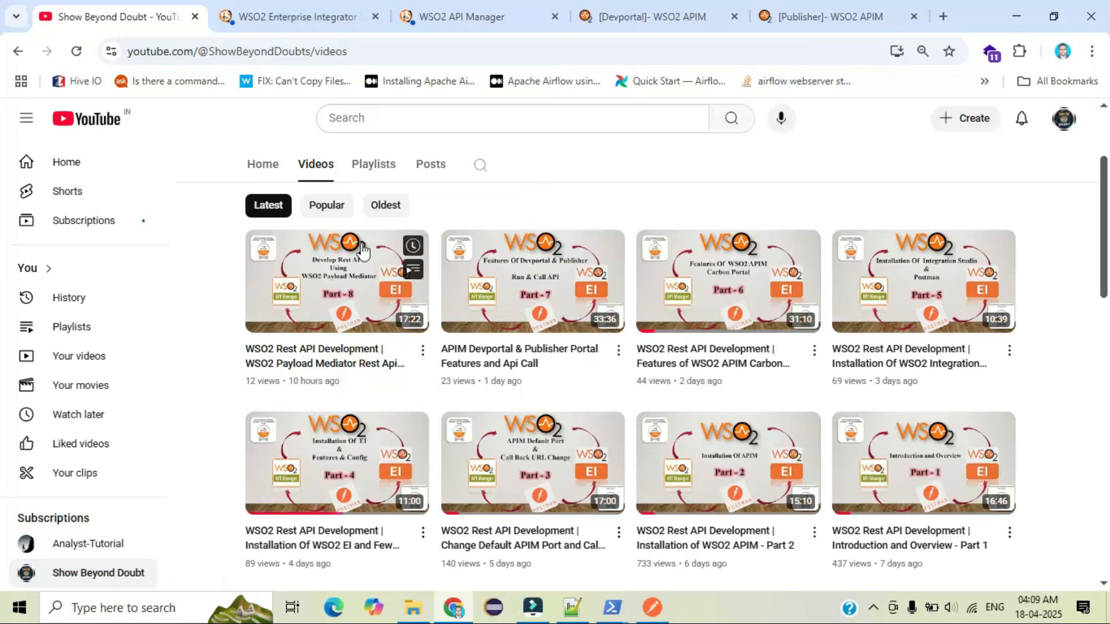
drag(1105, 219, 1107, 185)
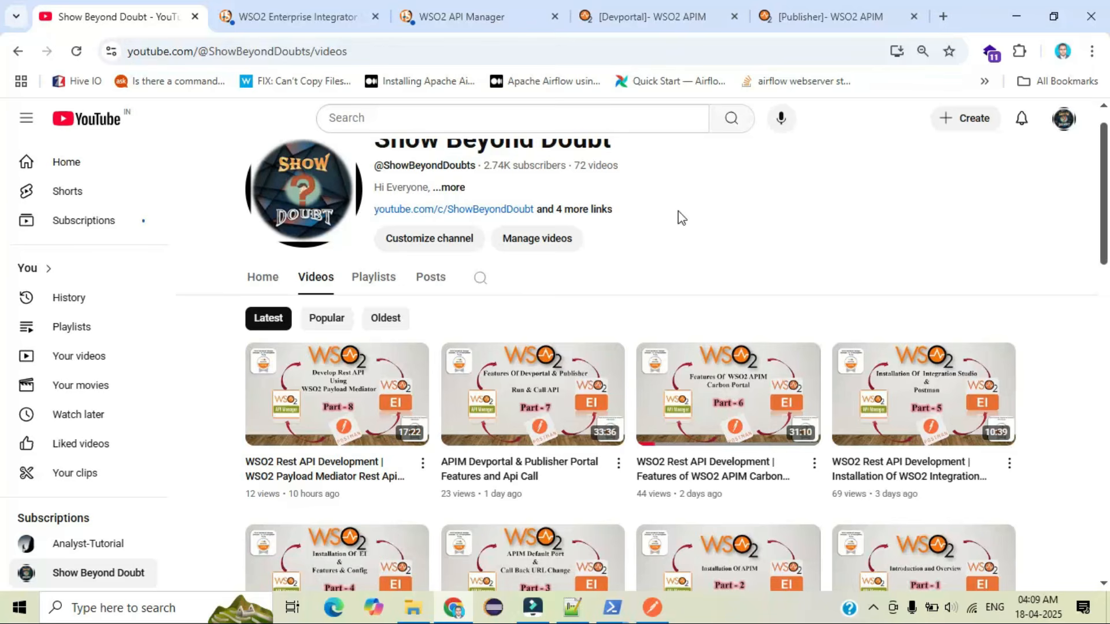
scroll(750, 207, up, 1)
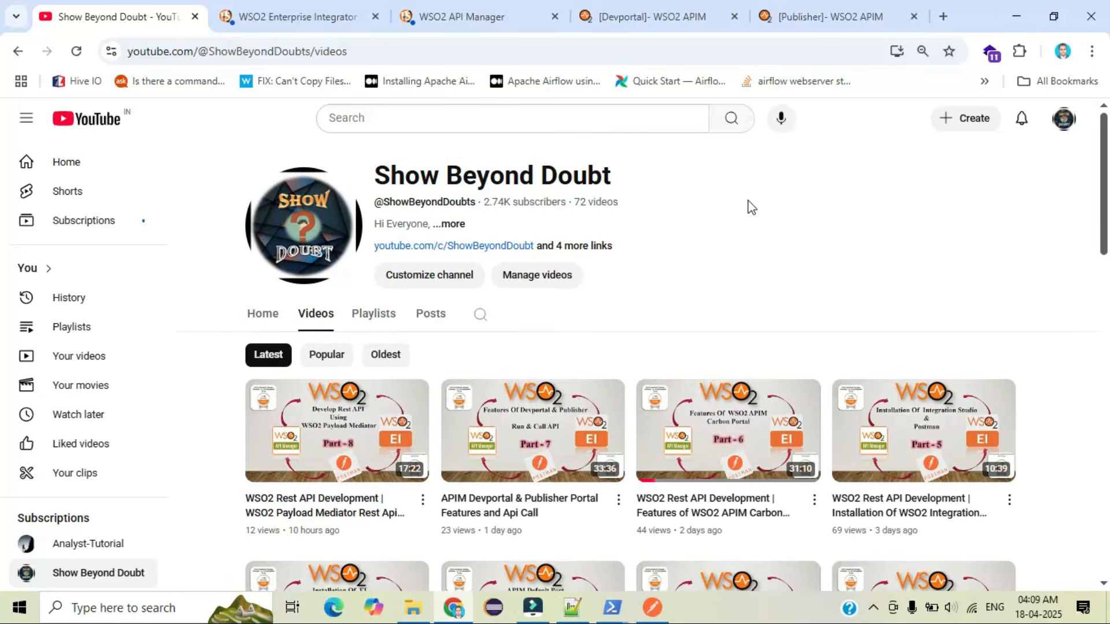
- Dismiss the password warning in the Enterprise Integrator console and view the list of deployed Carbon Applications
click(636, 18)
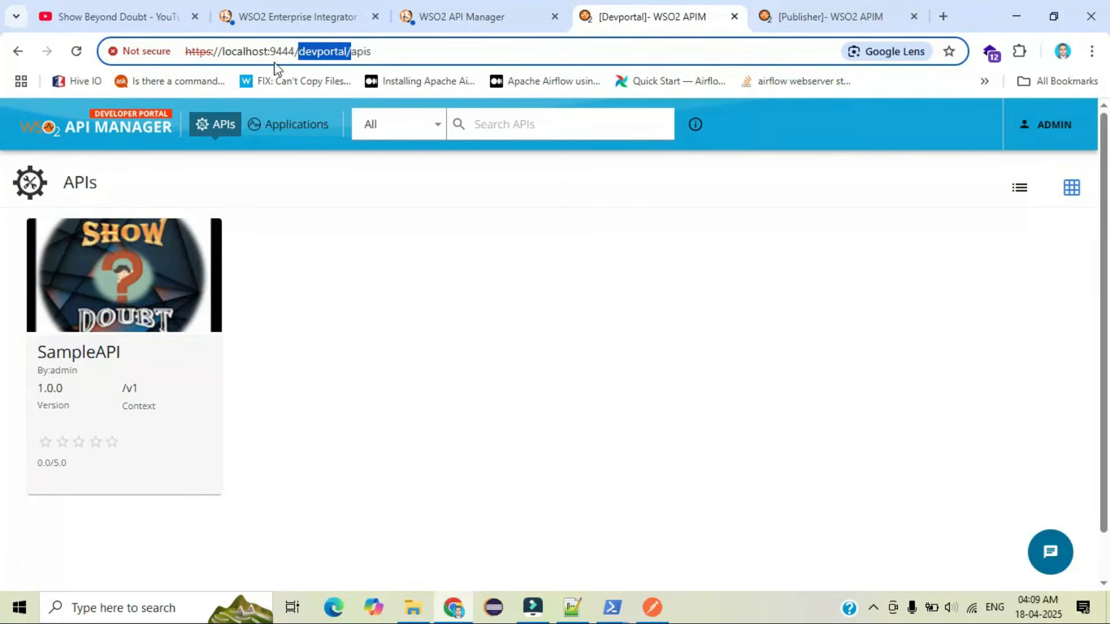
click(286, 12)
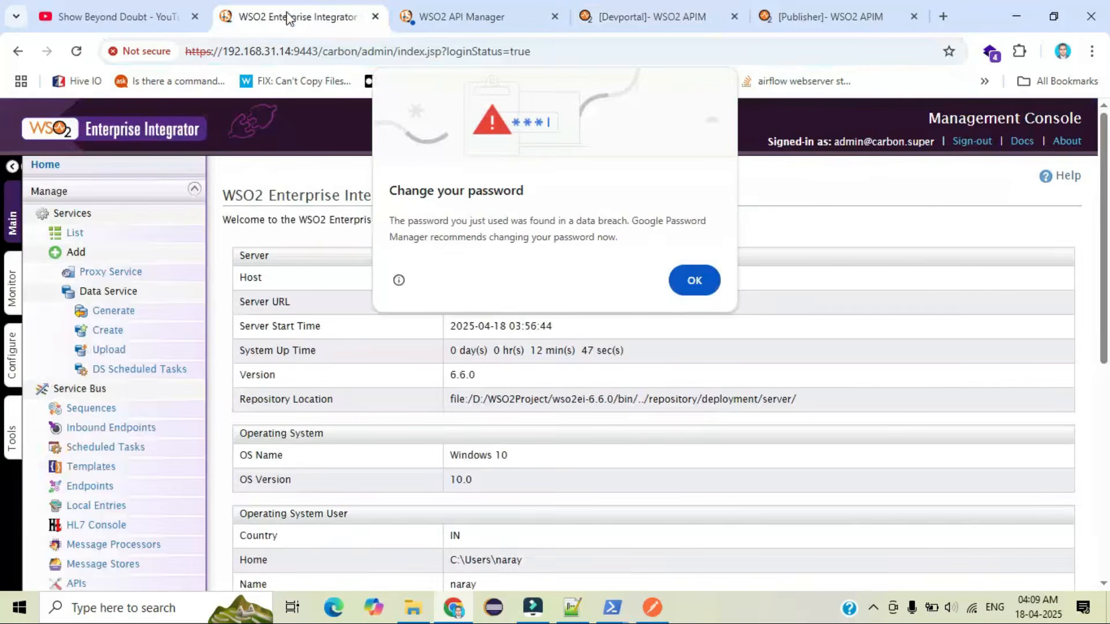
click(701, 280)
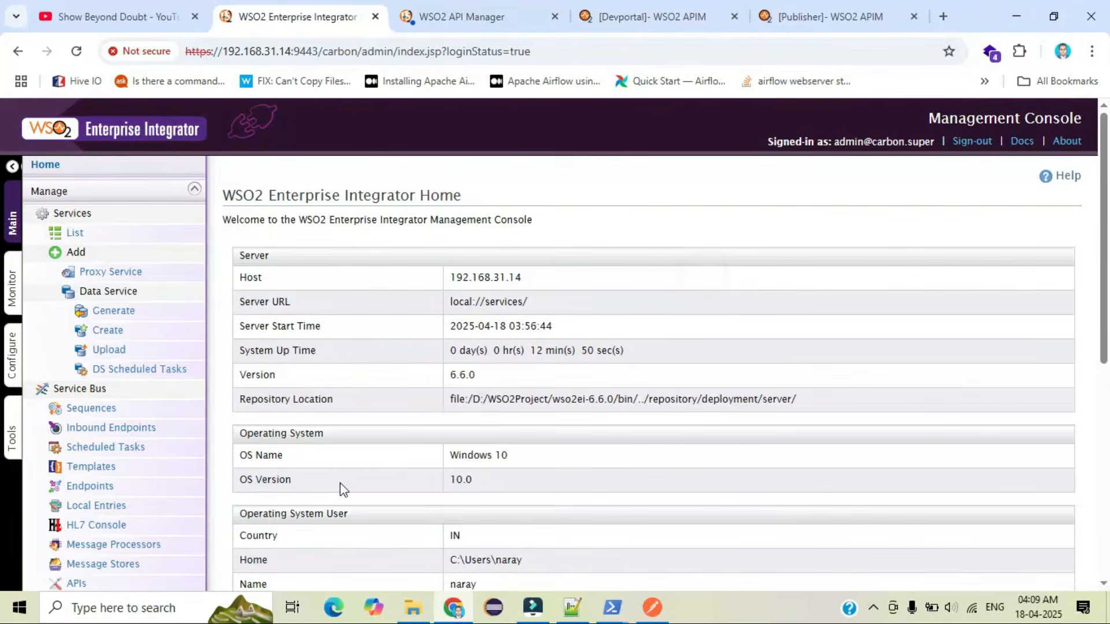
scroll(340, 484, down, 5)
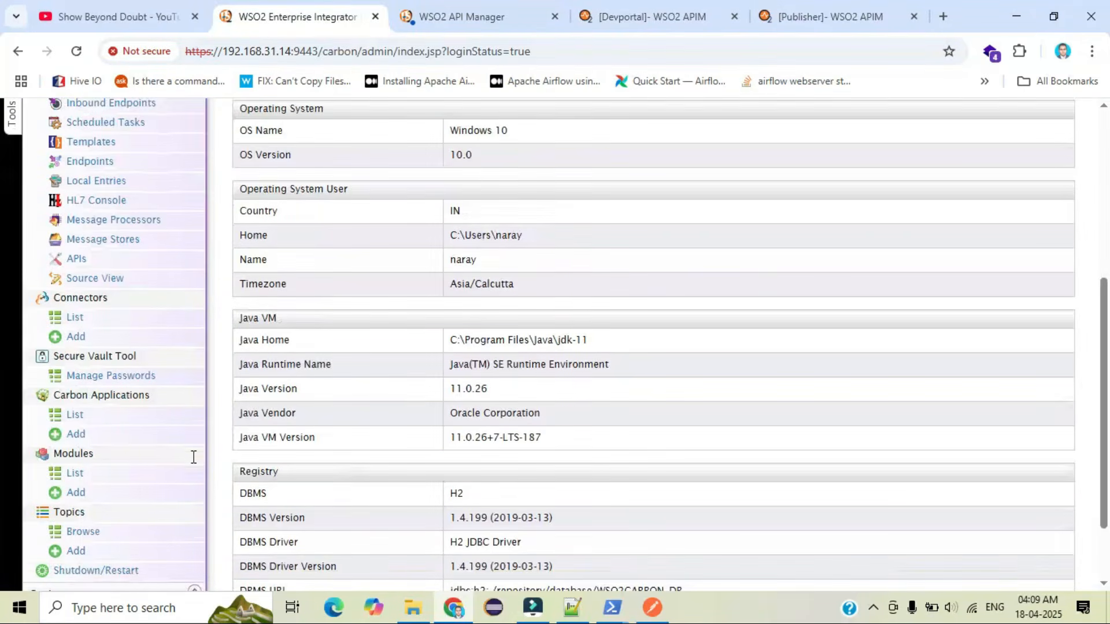
click(75, 416)
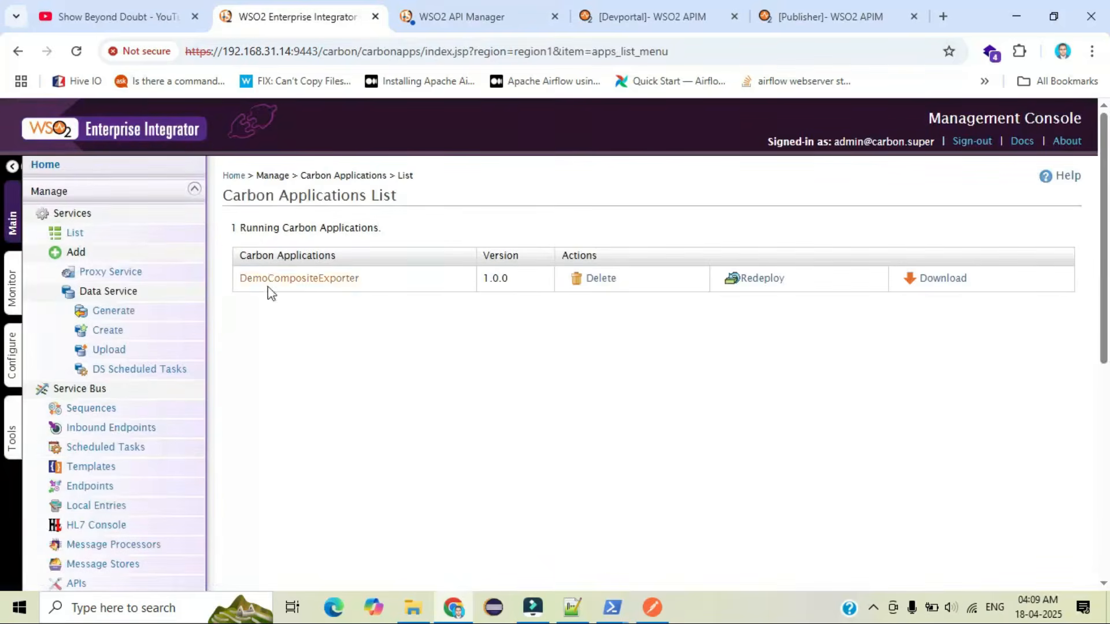
drag(377, 290, 241, 292)
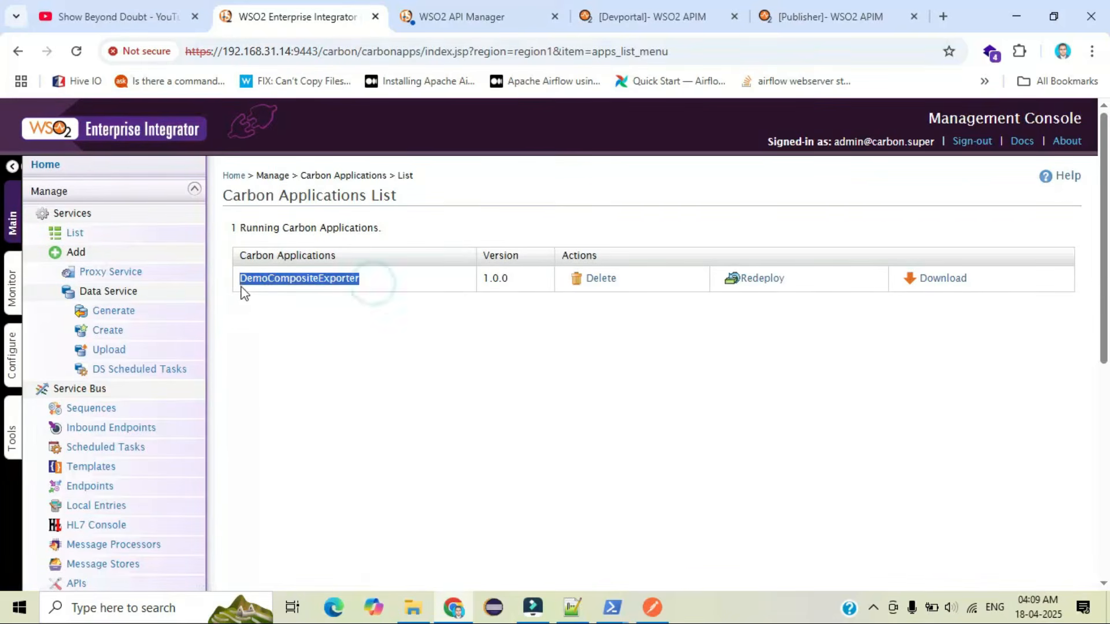
click(283, 353)
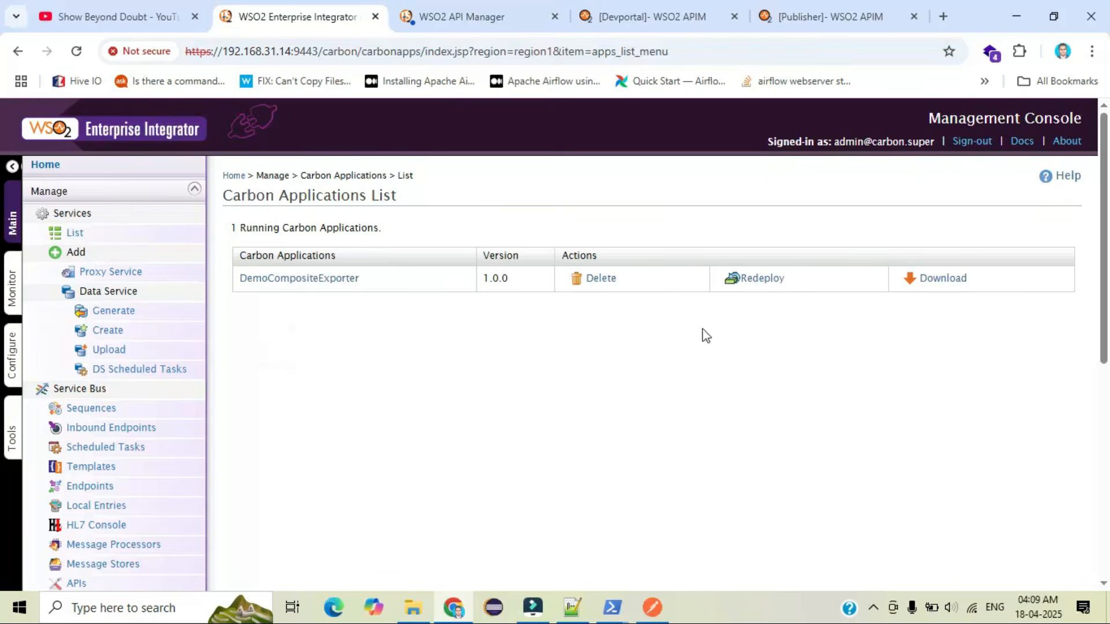
drag(404, 198, 222, 197)
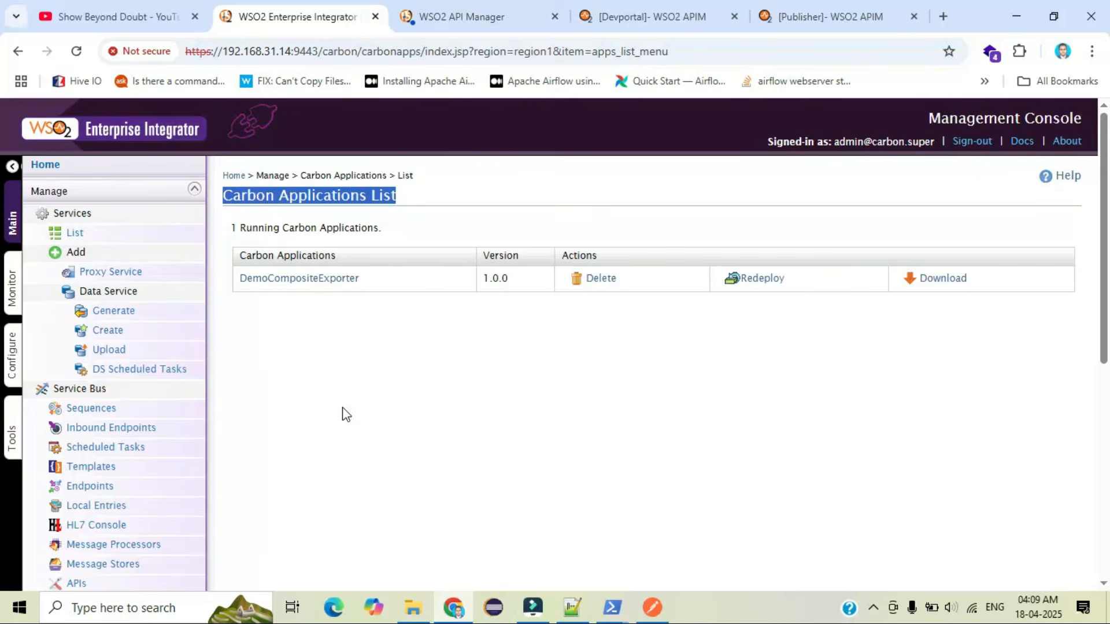
- Switch to File Explorer and locate DemoCompositeExporter_1.0.0.car in wso2ei-6.6.0's repository/deployment/server/carbonapps folder
click(412, 607)
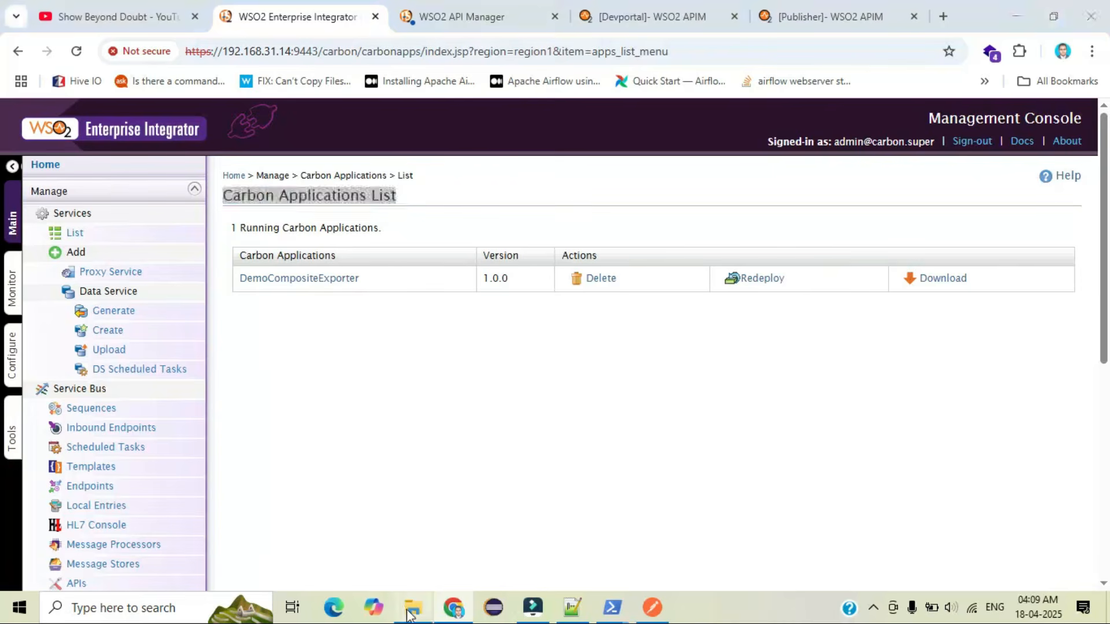
click(359, 52)
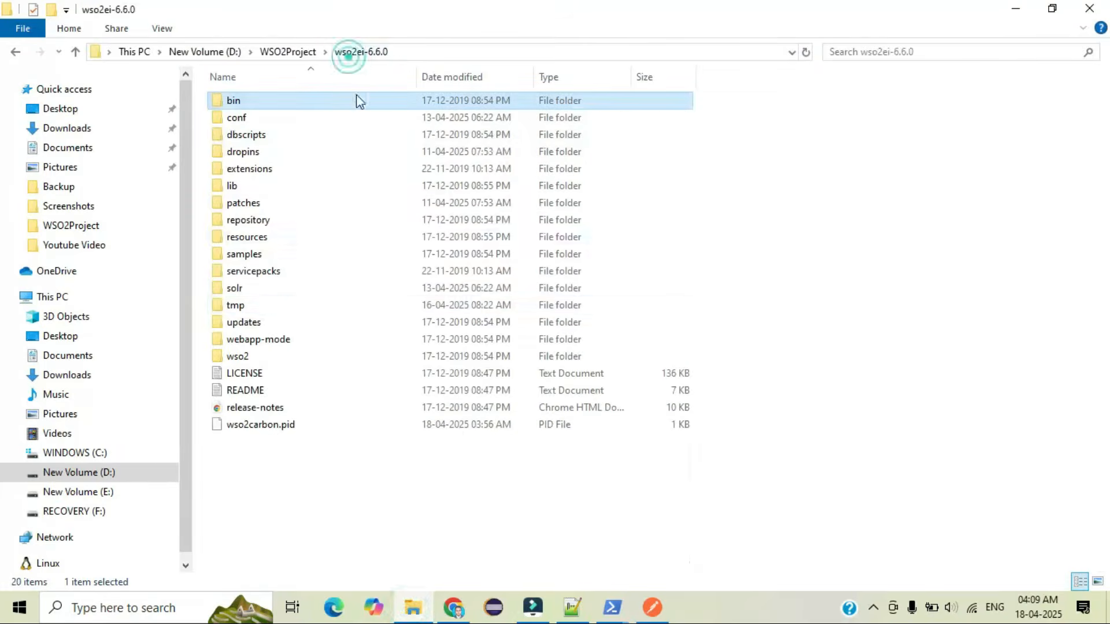
double_click(246, 220)
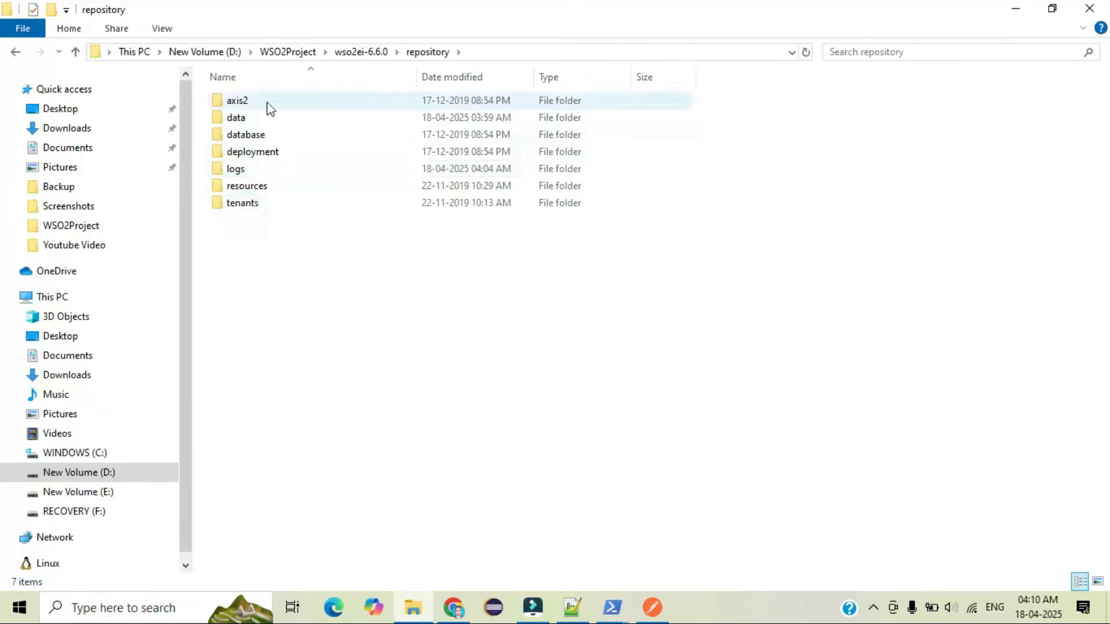
double_click(269, 155)
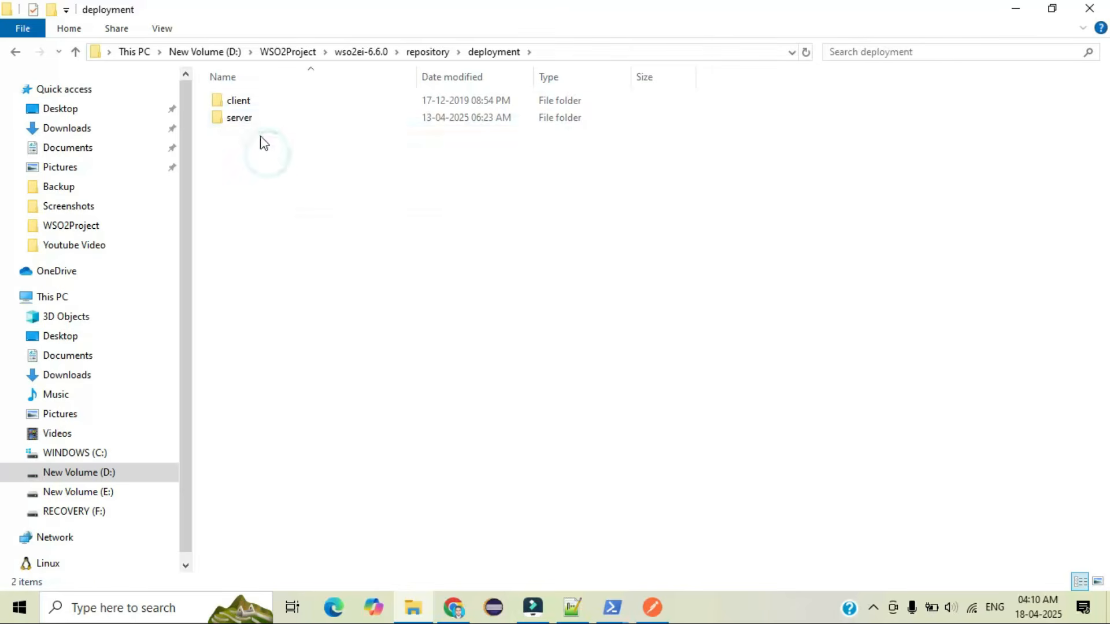
double_click(249, 118)
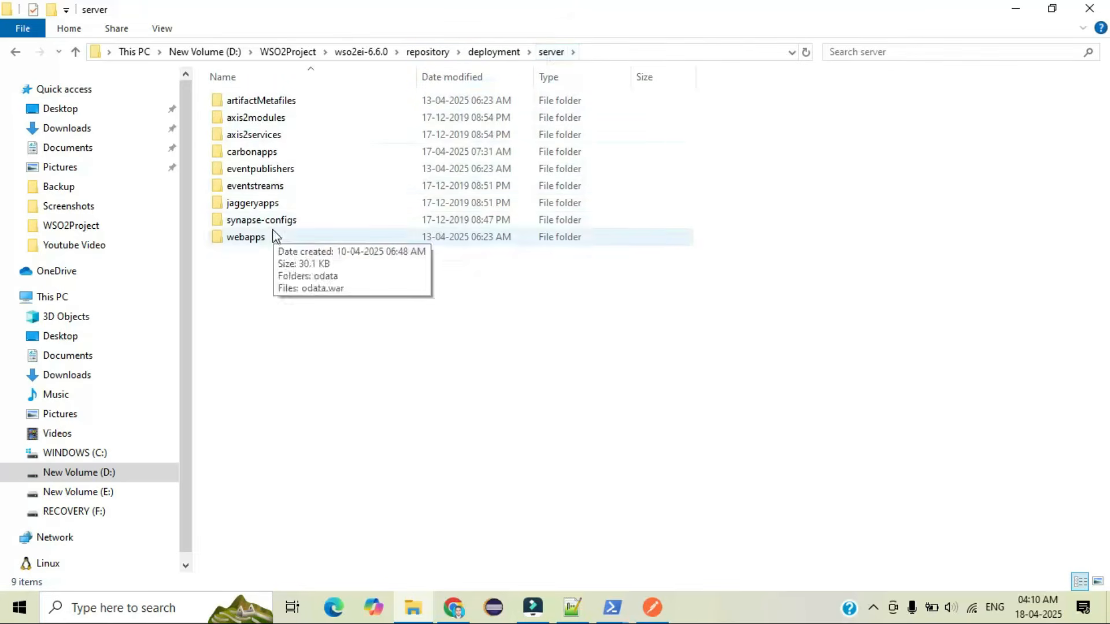
double_click(261, 152)
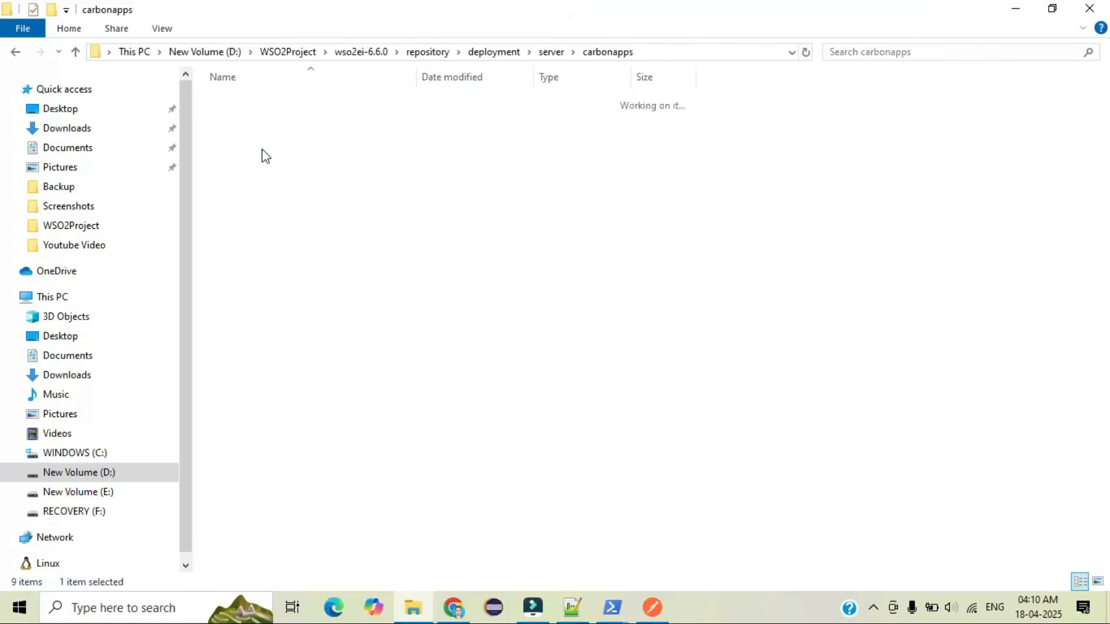
click(273, 103)
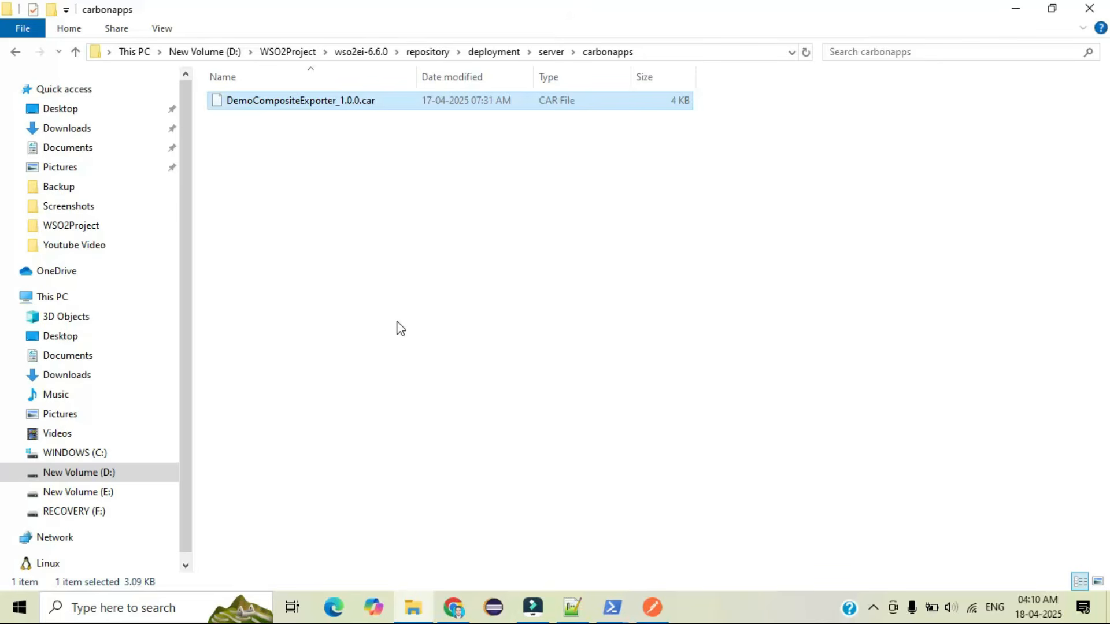
- Return to Chrome and view the API listings in the WSO2 Developer Portal and the Publisher
click(450, 607)
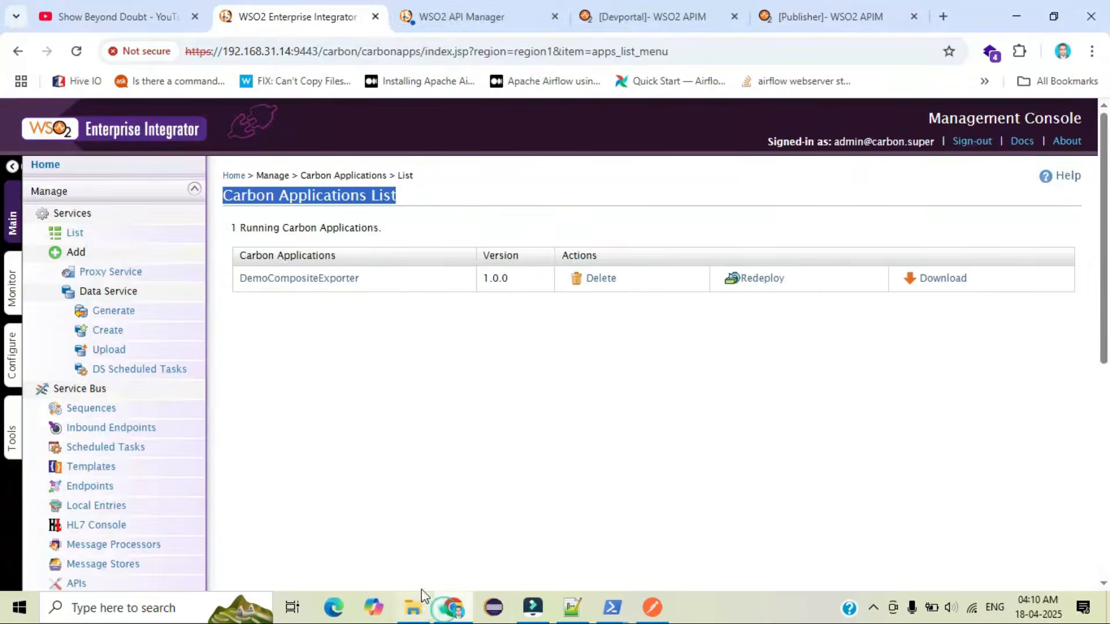
click(604, 21)
click(462, 372)
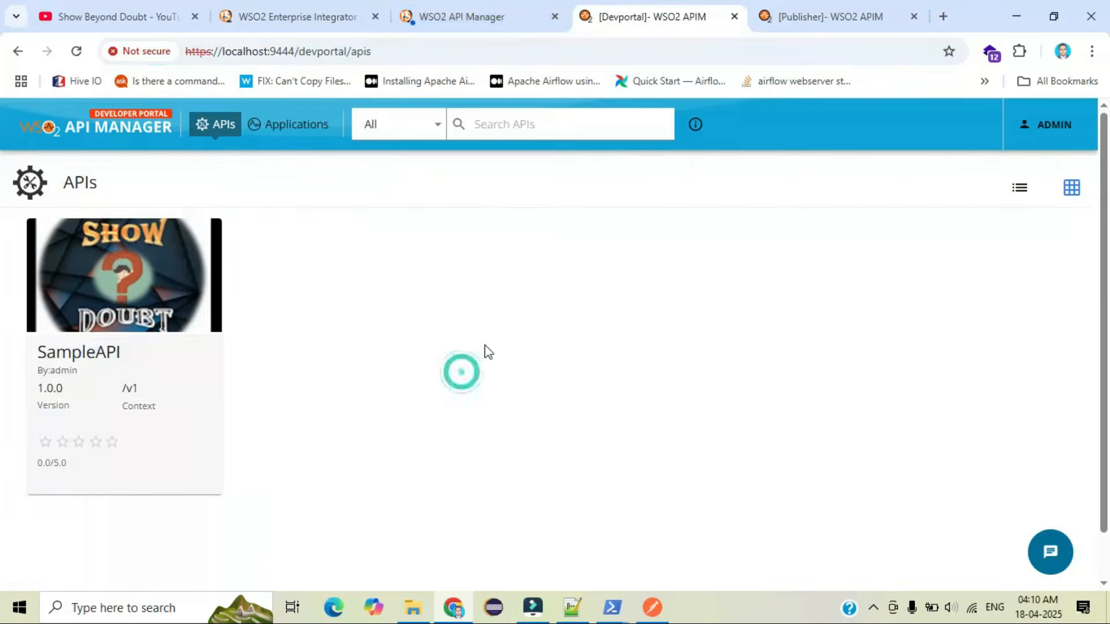
click(830, 22)
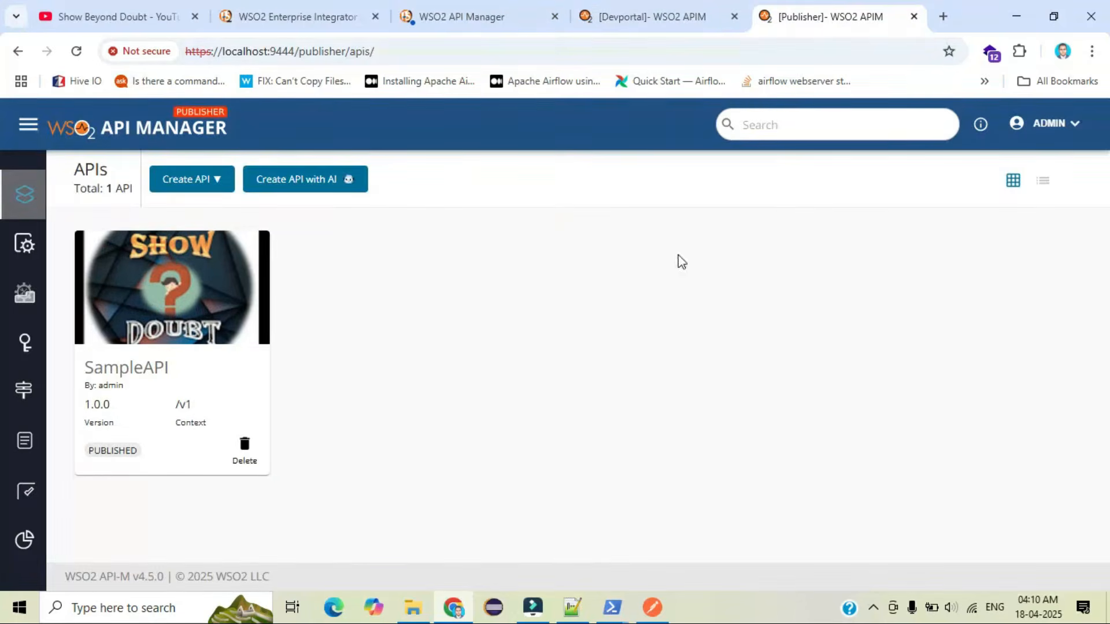
- Open the deployed APIs list in the Enterprise Integrator console and copy the Demo API's invocation URL
click(326, 26)
scroll(121, 471, down, 7)
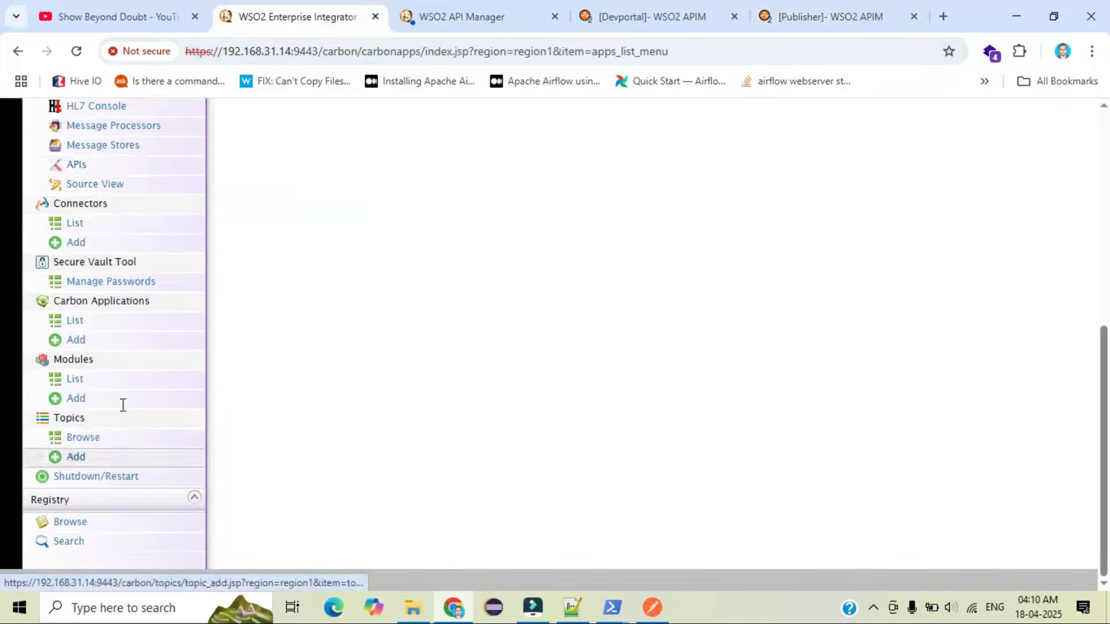
click(87, 166)
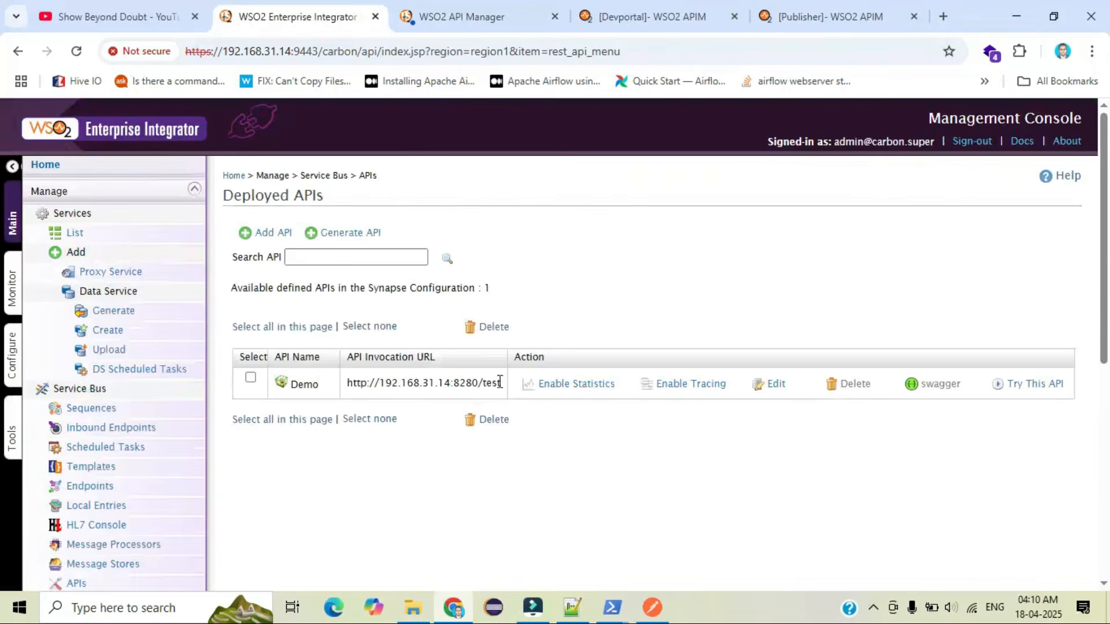
drag(502, 383, 349, 381)
key(ctrl+c)
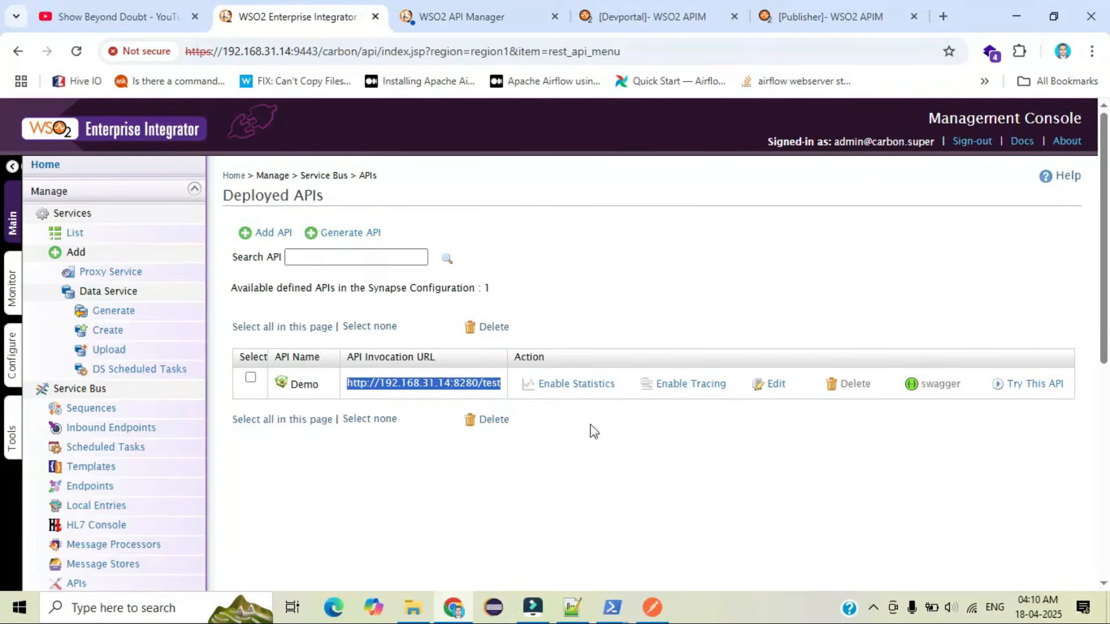
click(652, 607)
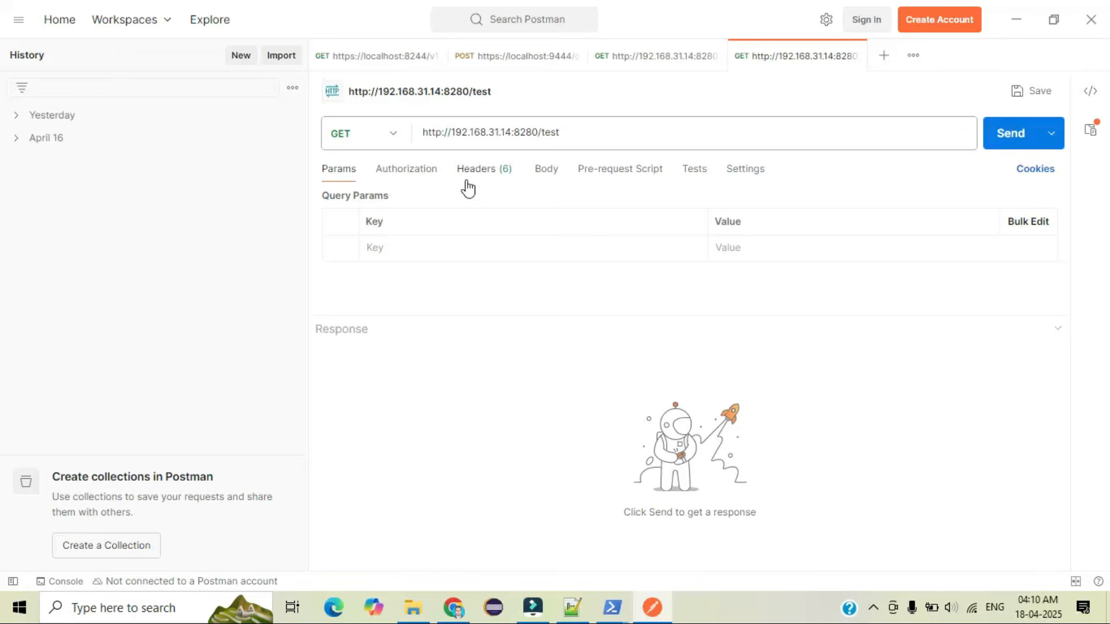
click(883, 55)
click(491, 130)
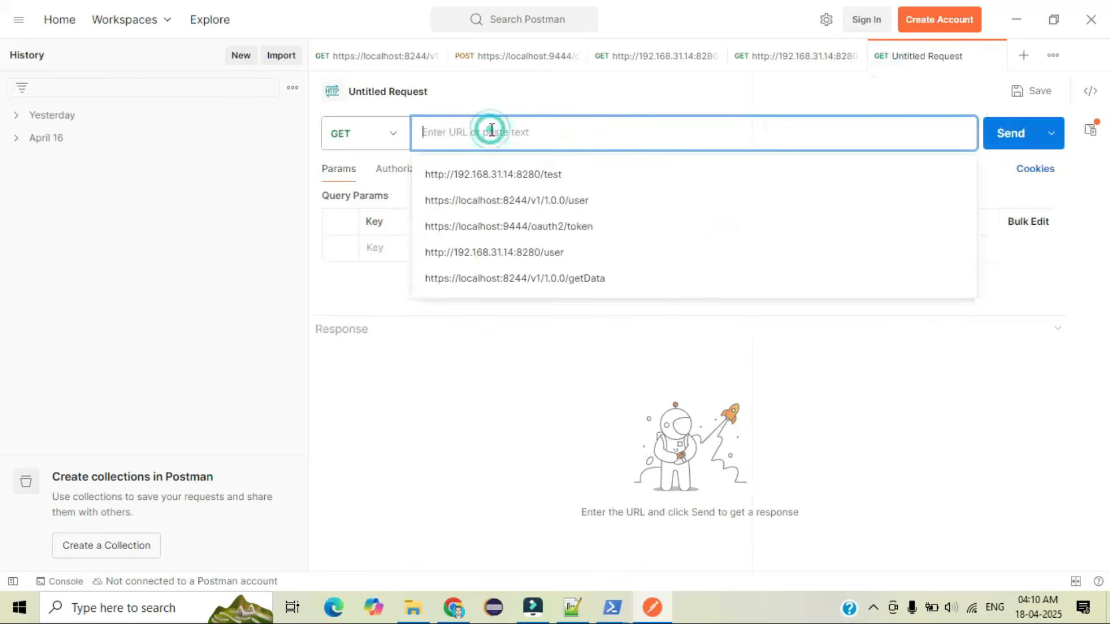
key(ctrl+v)
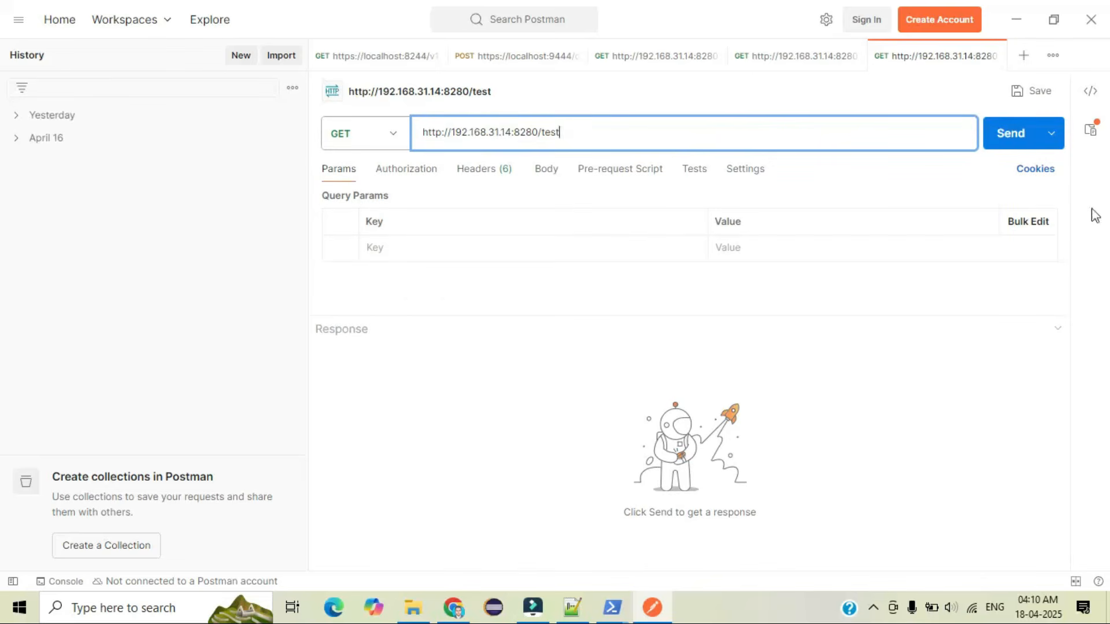
click(998, 138)
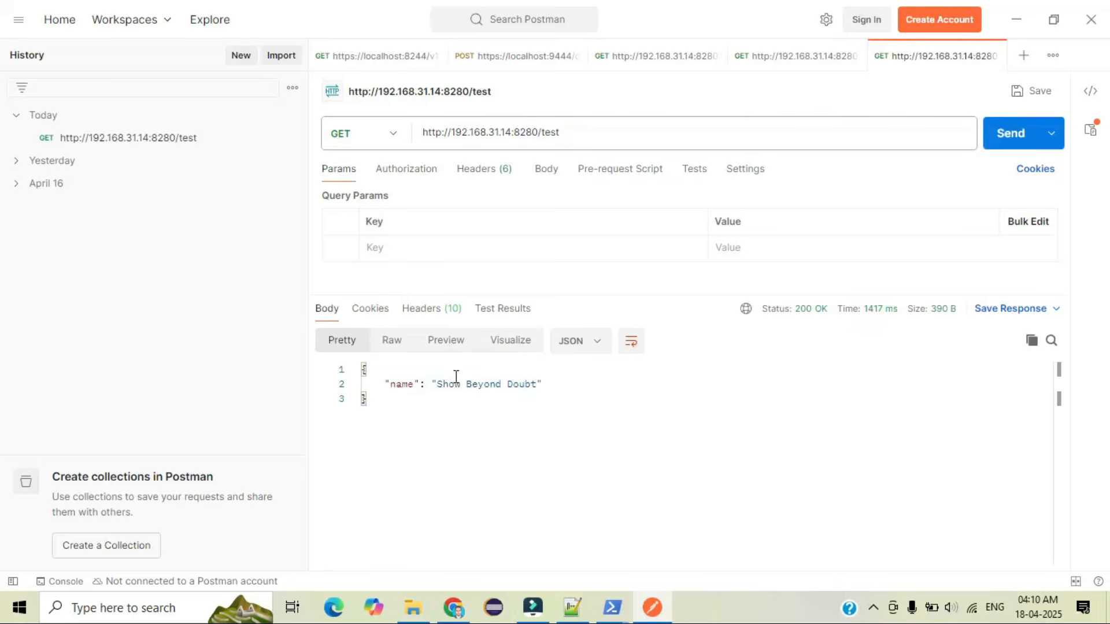
drag(378, 405, 363, 369)
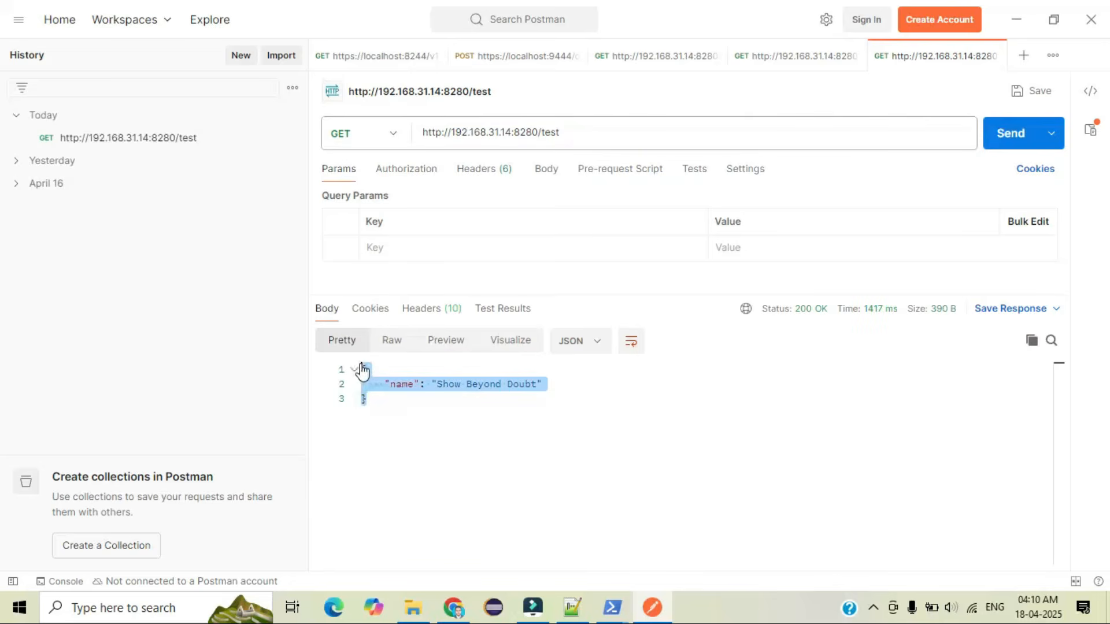
click(435, 402)
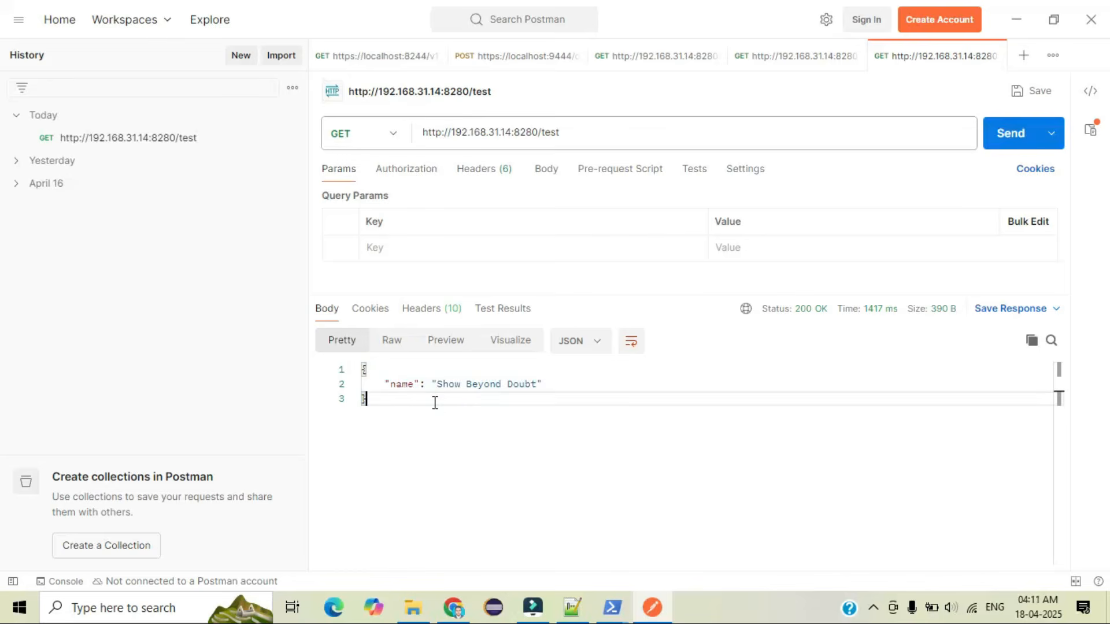
- Go back to the YouTube channel page in Chrome and review the earlier parts of the WSO2 series
click(455, 607)
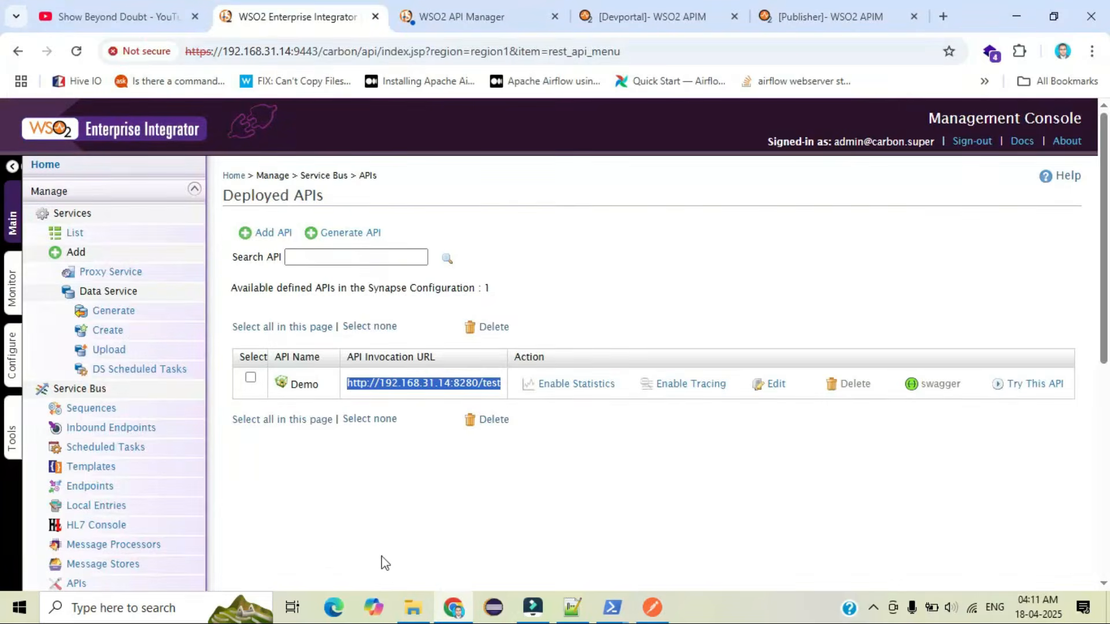
click(105, 24)
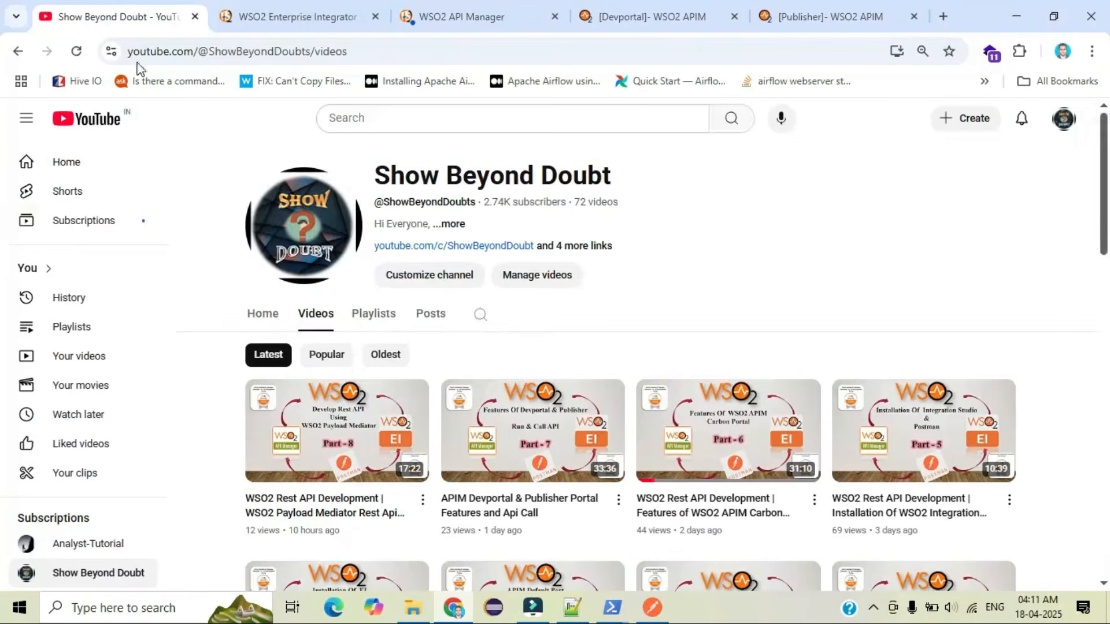
drag(1105, 211, 1103, 280)
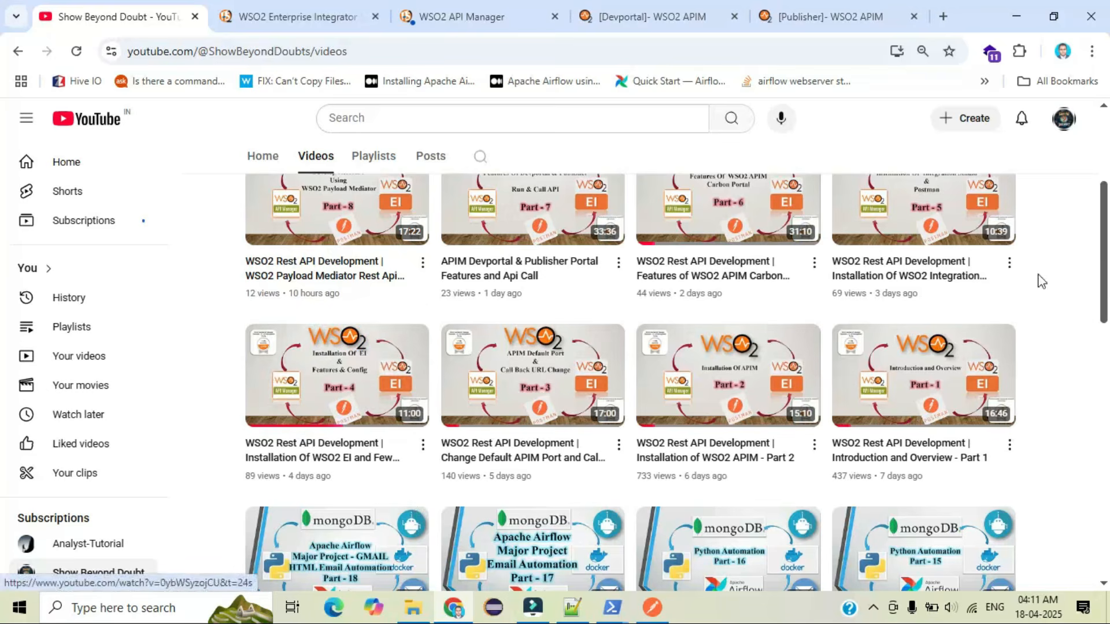
- Revisit the deployed APIs list in the Enterprise Integrator console, then switch to Postman and re-examine the JSON response body
drag(1105, 248, 1107, 219)
scroll(795, 173, up, 3)
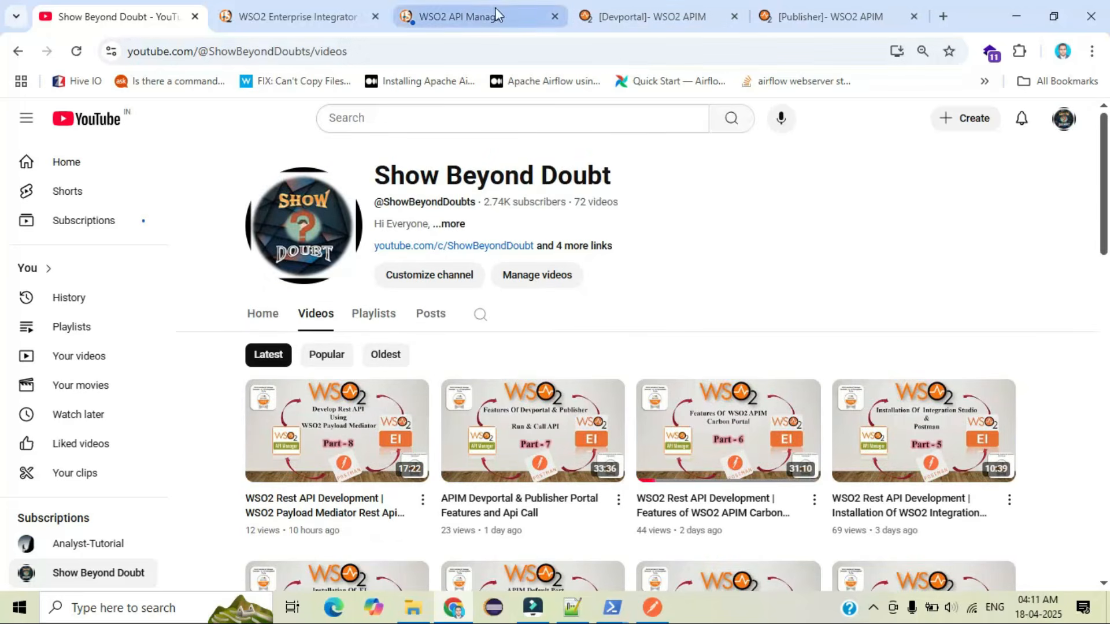
click(324, 16)
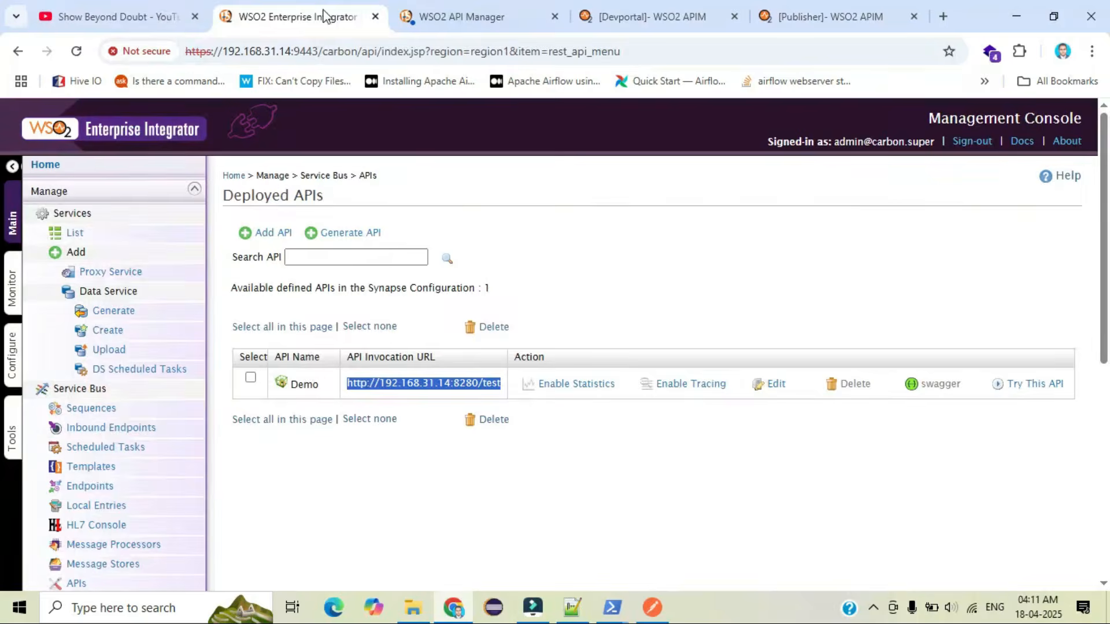
click(652, 607)
double_click(564, 133)
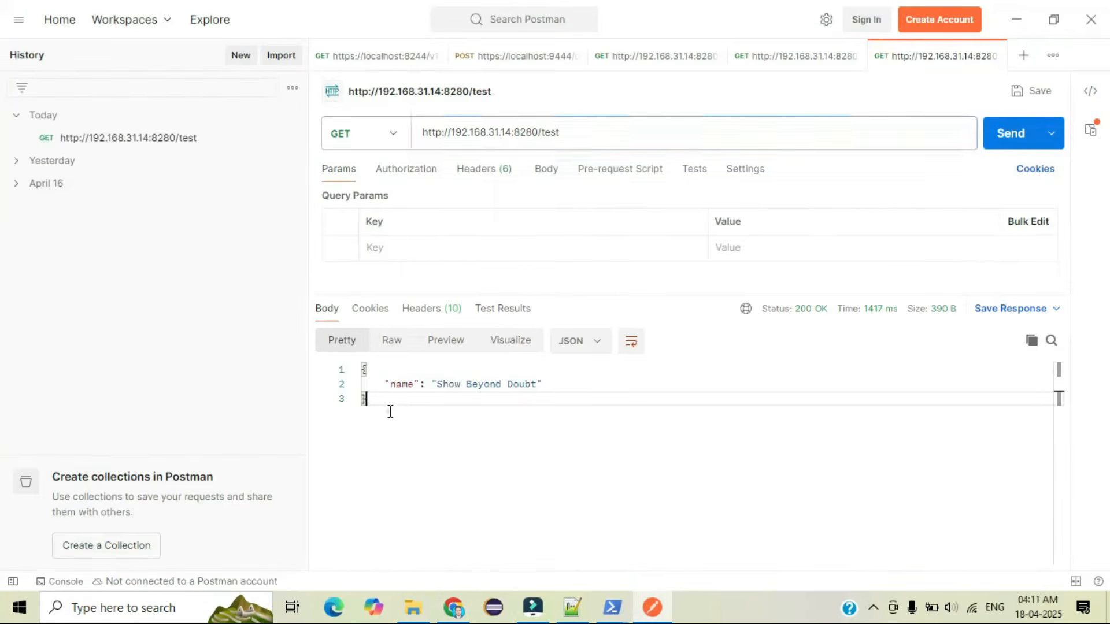
drag(388, 411, 358, 356)
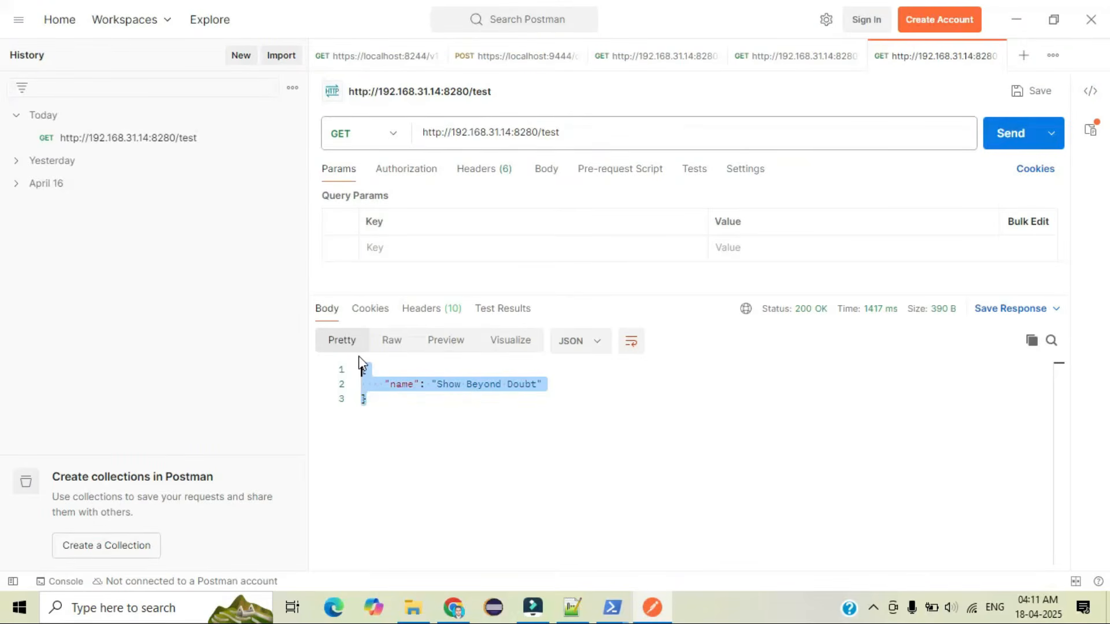
click(459, 434)
- Review the GET request's authorization type, headers and URL in Postman
click(436, 162)
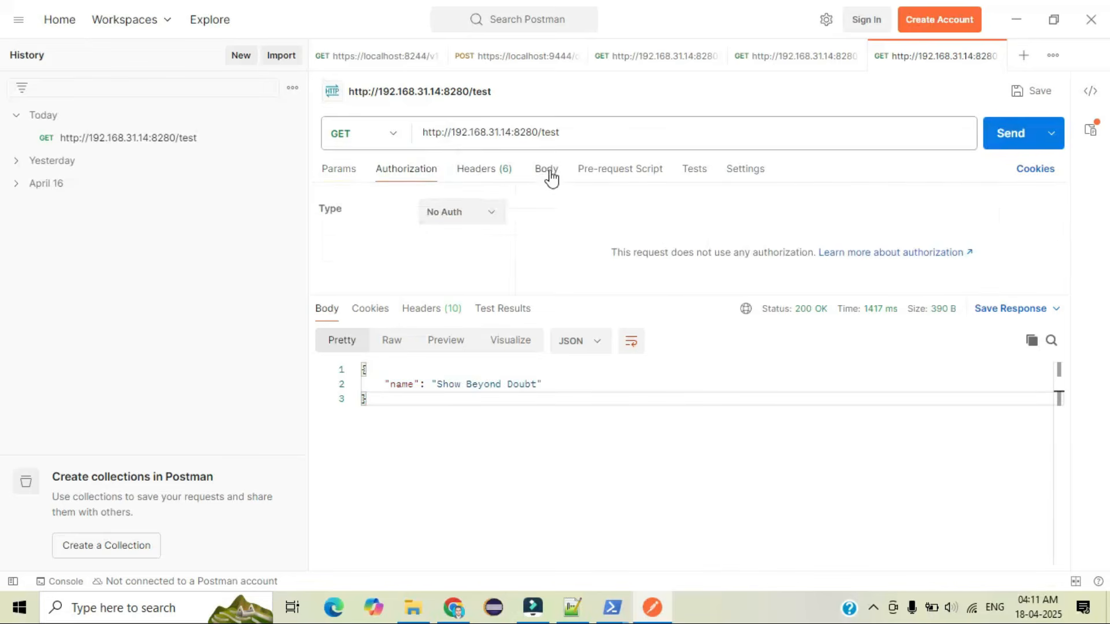
click(494, 177)
click(408, 173)
click(581, 130)
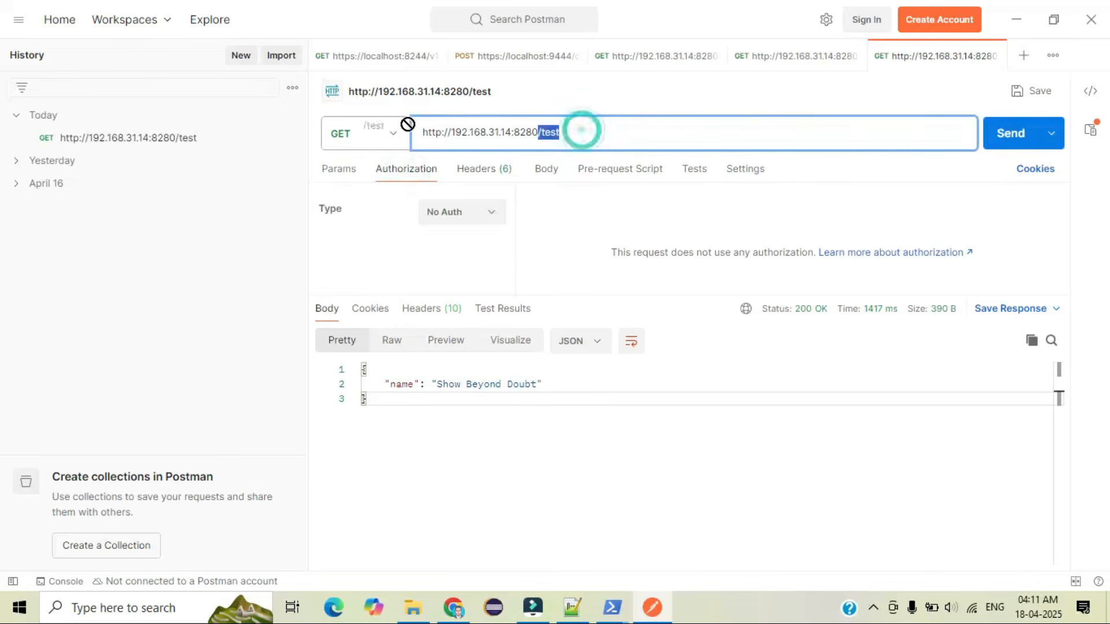
click(429, 133)
drag(427, 133, 561, 132)
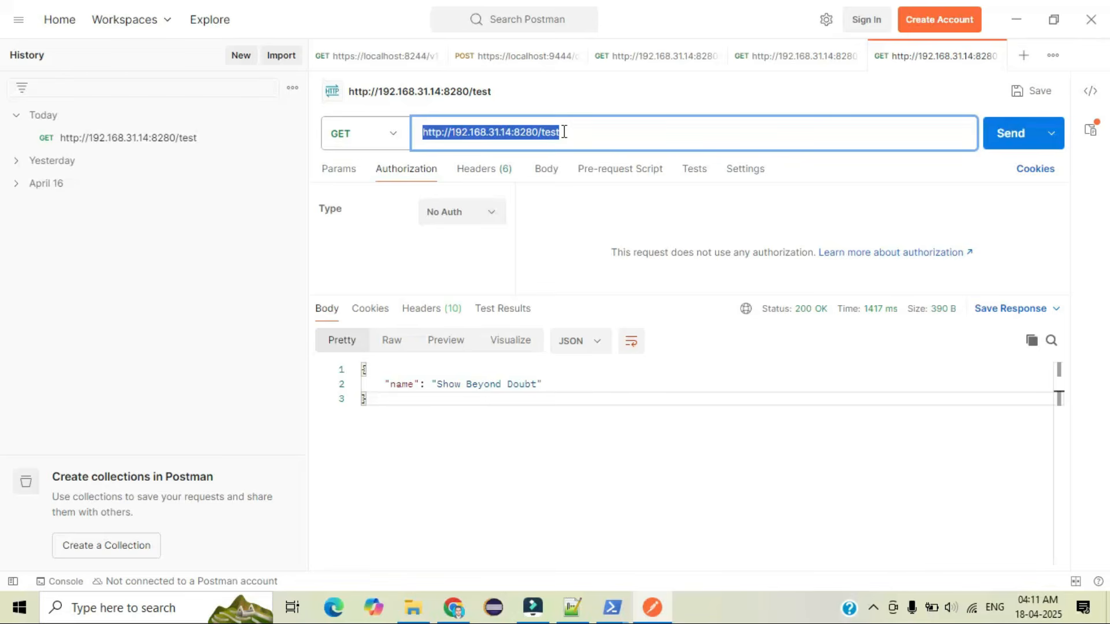
click(669, 479)
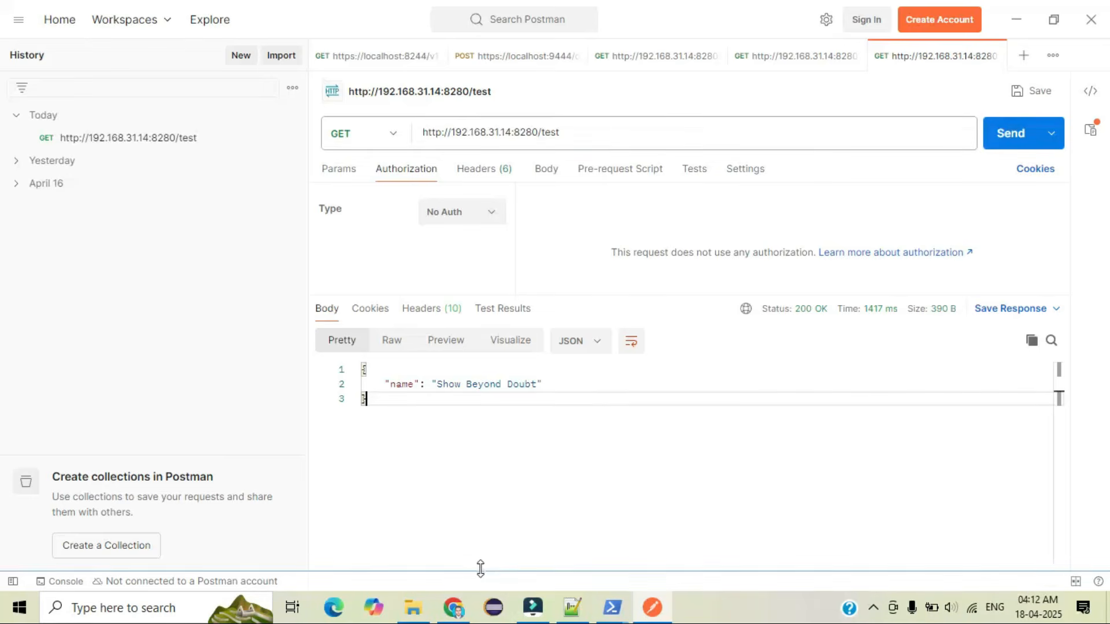
- Switch back to Chrome and compare the Enterprise Integrator's deployed APIs, the Publisher's API listing and the Postman request
click(454, 607)
click(553, 204)
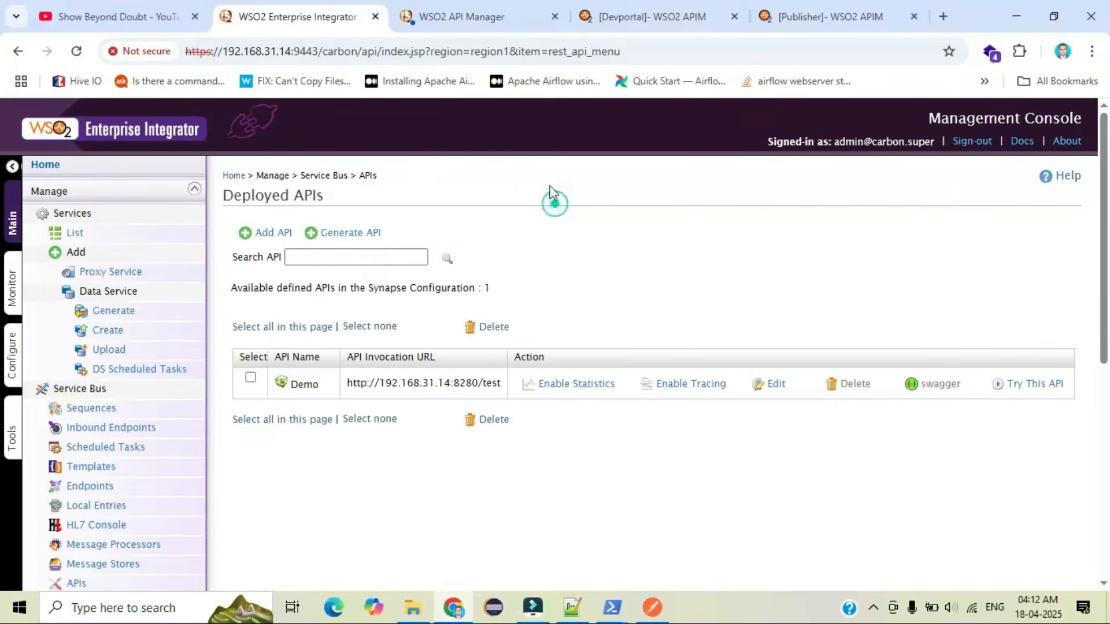
click(772, 21)
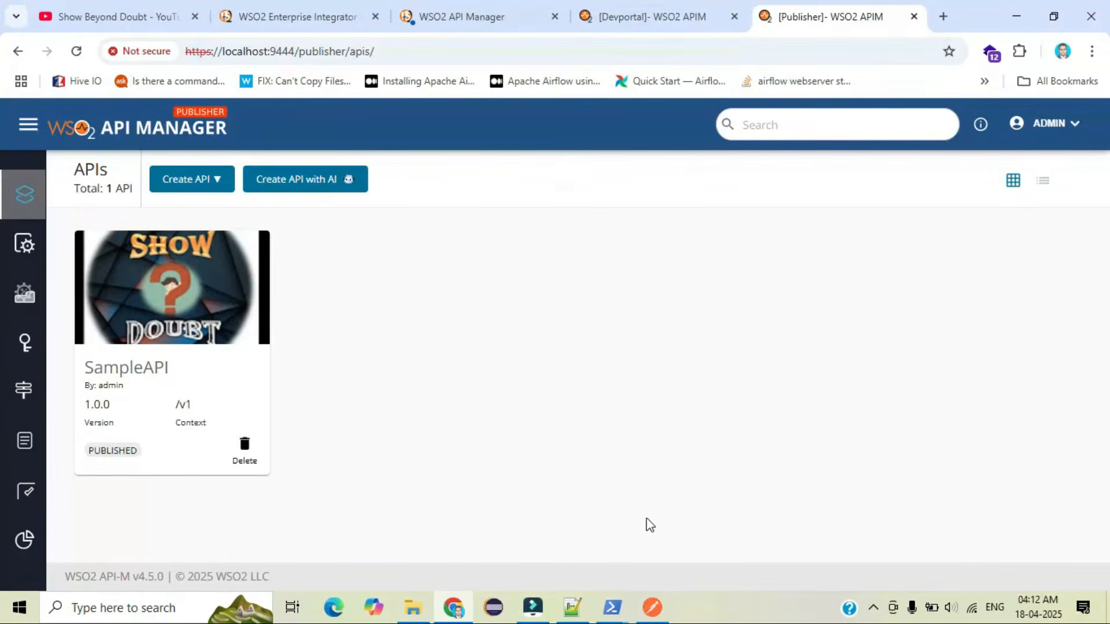
click(652, 607)
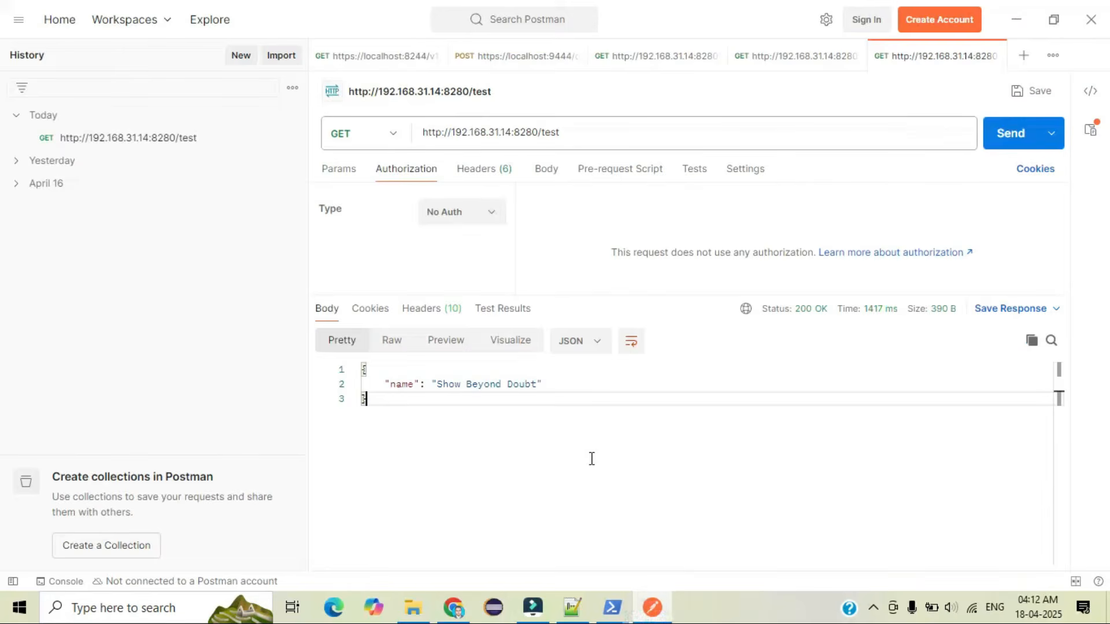
click(664, 611)
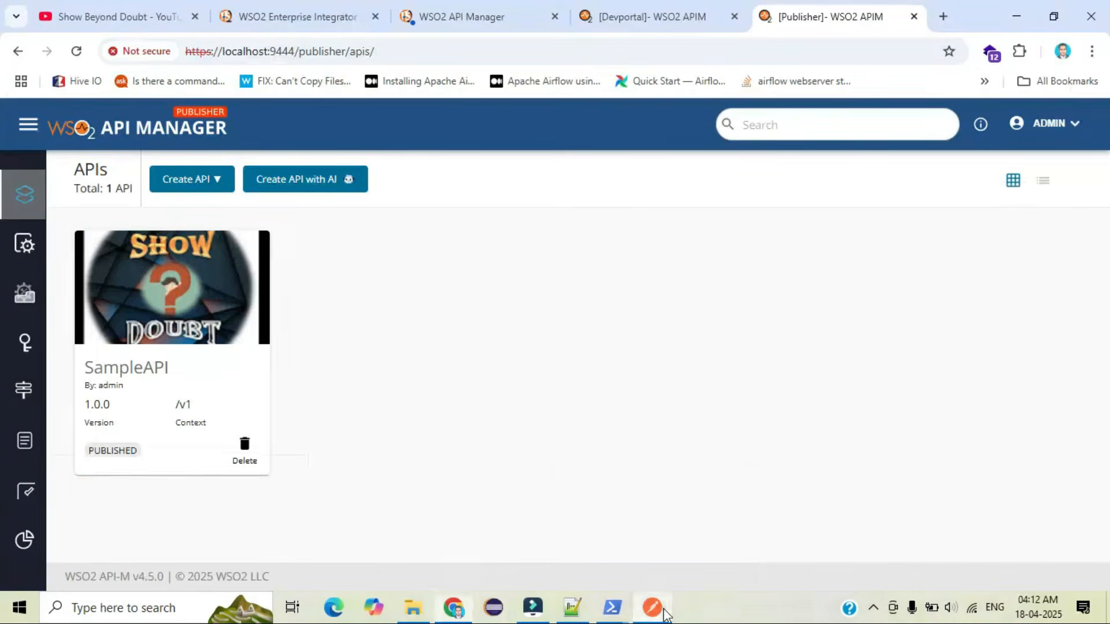
- Start creating a new REST API from scratch in the Publisher
click(195, 180)
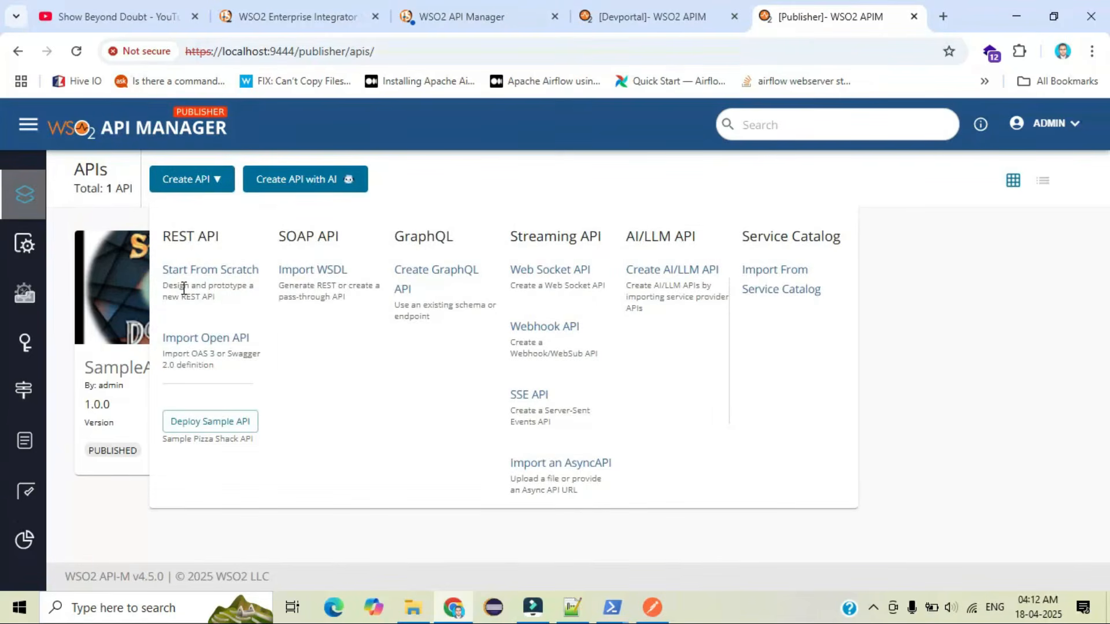
drag(163, 236, 215, 241)
click(224, 236)
click(207, 272)
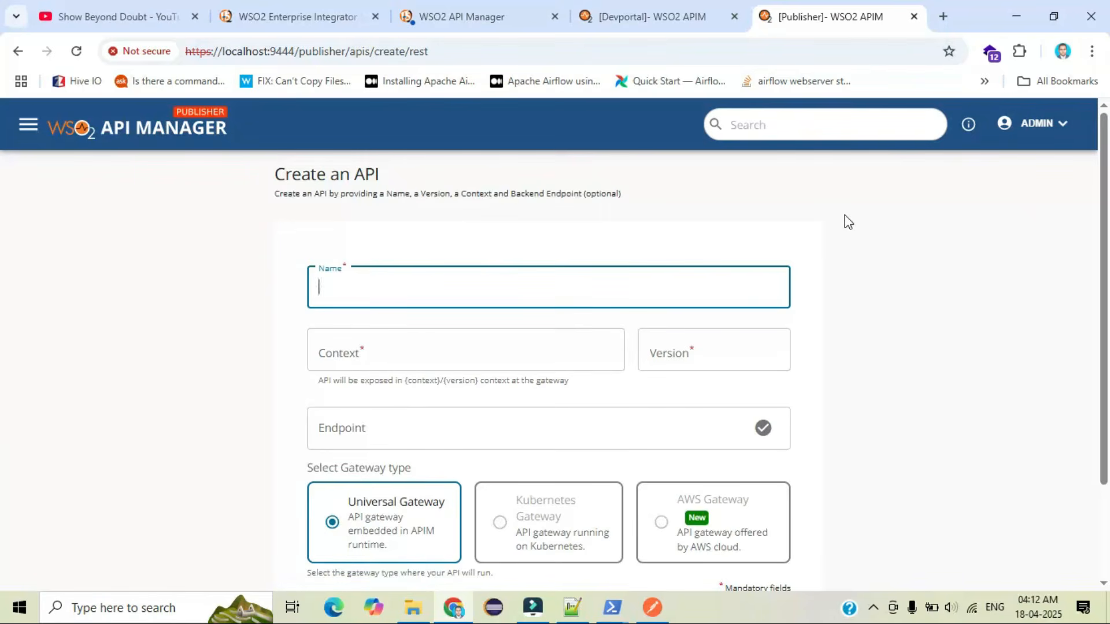
- Name the new API ExposeApi
click(484, 295)
click(319, 263)
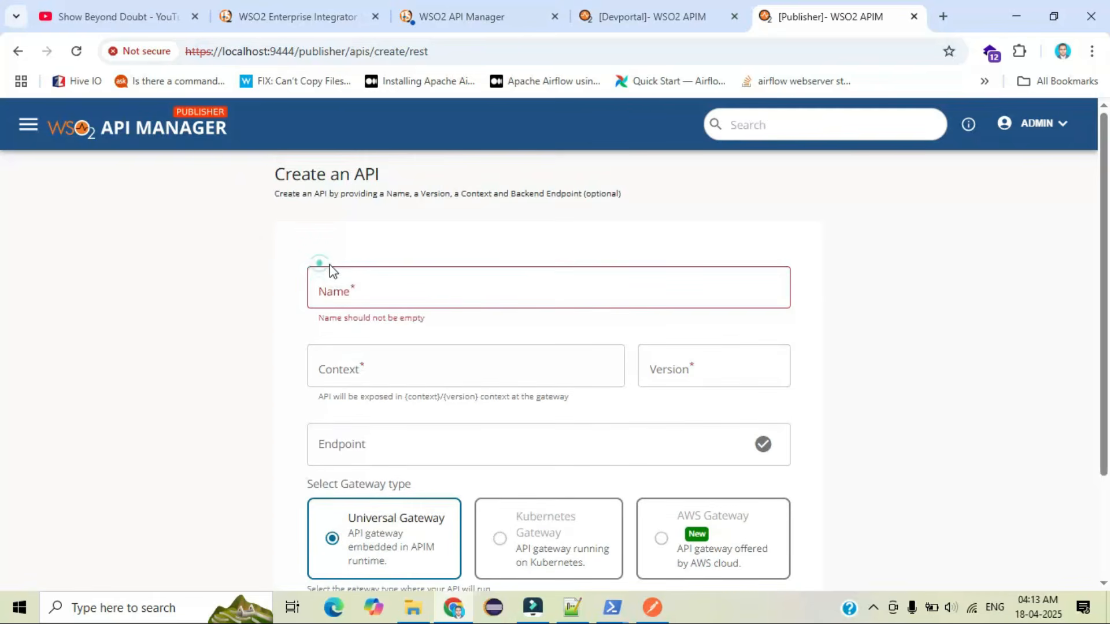
click(373, 289)
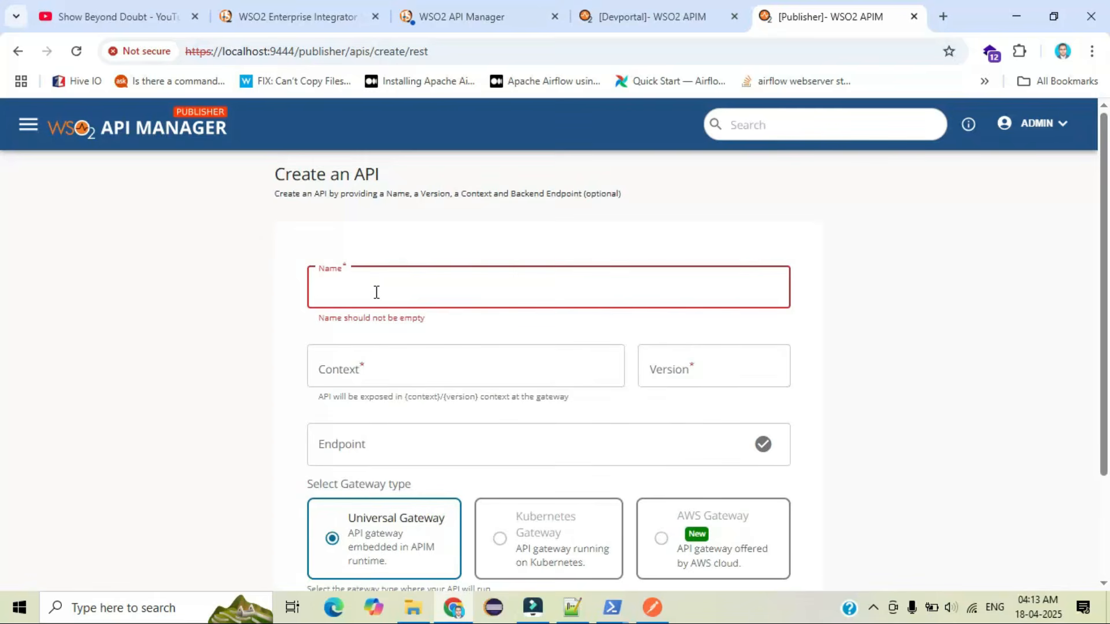
text(Demo)
key(BackSpace)
key(BackSpace)
key(BackSpace)
text(ExposeApi)
click(513, 370)
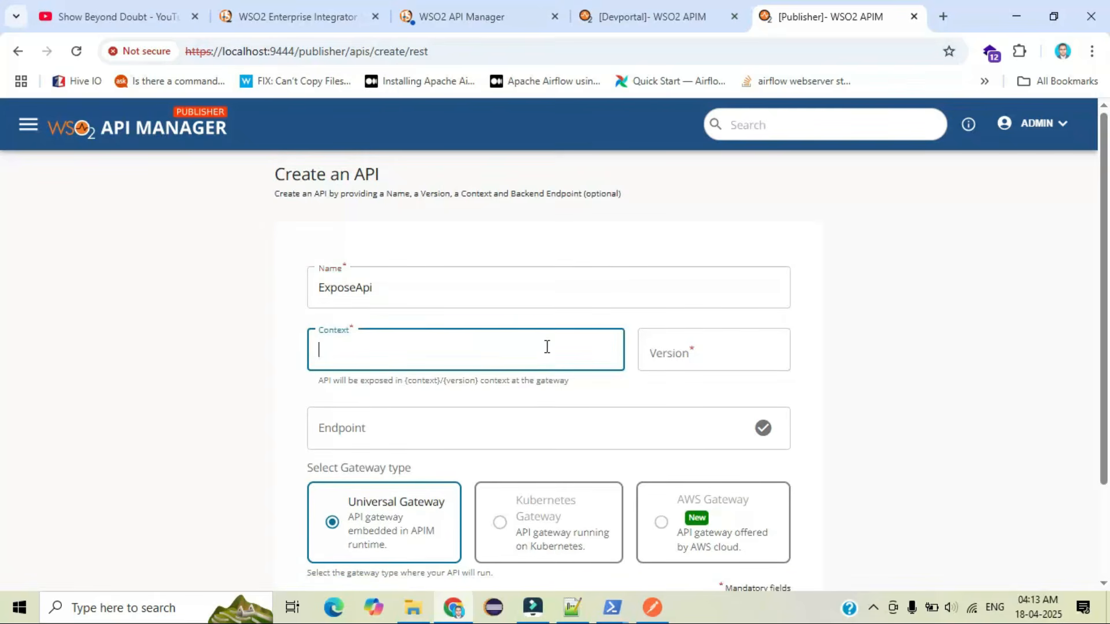
- View the API Manager management console's home page, dismissing the password-change alert
click(441, 21)
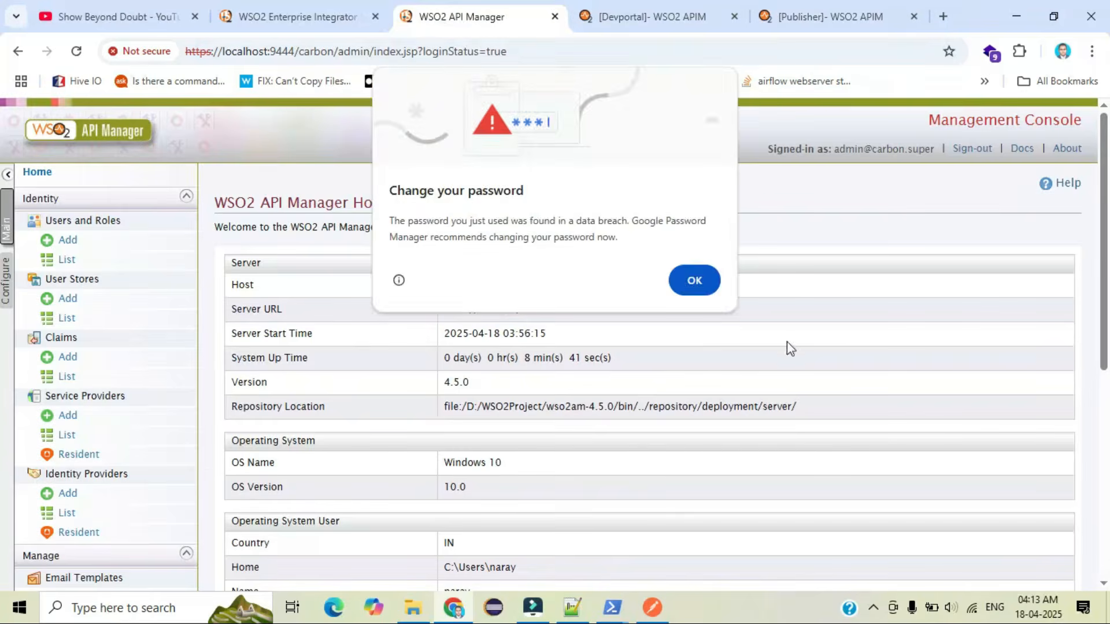
click(694, 280)
scroll(136, 463, down, 5)
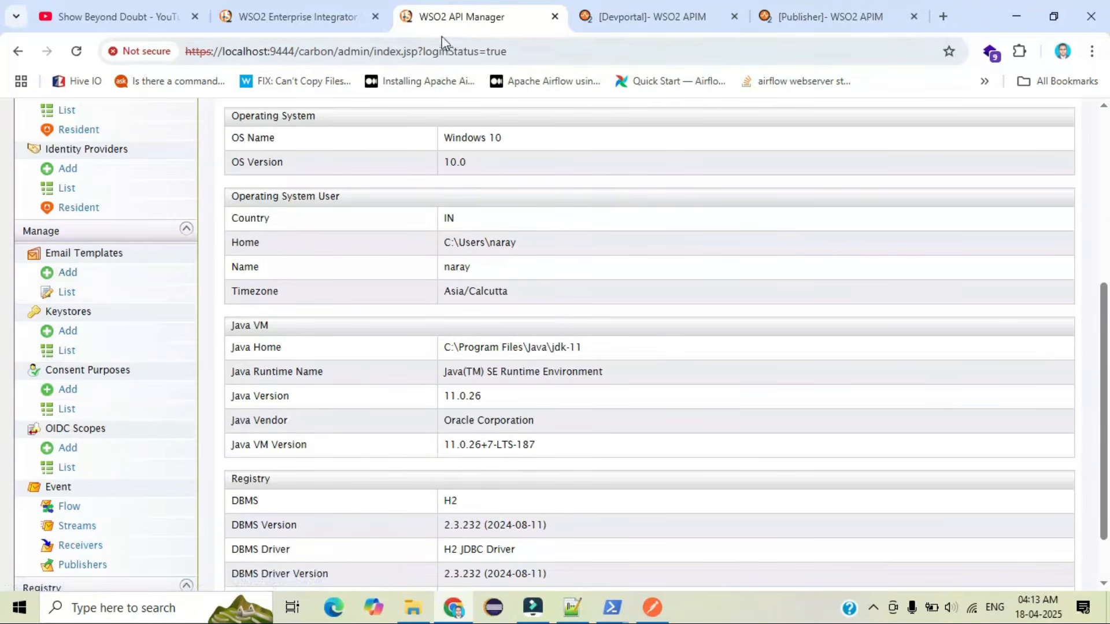
- Open the Demo API for editing in the Enterprise Integrator console and examine the context attribute in its source view
click(312, 15)
scroll(95, 423, down, 7)
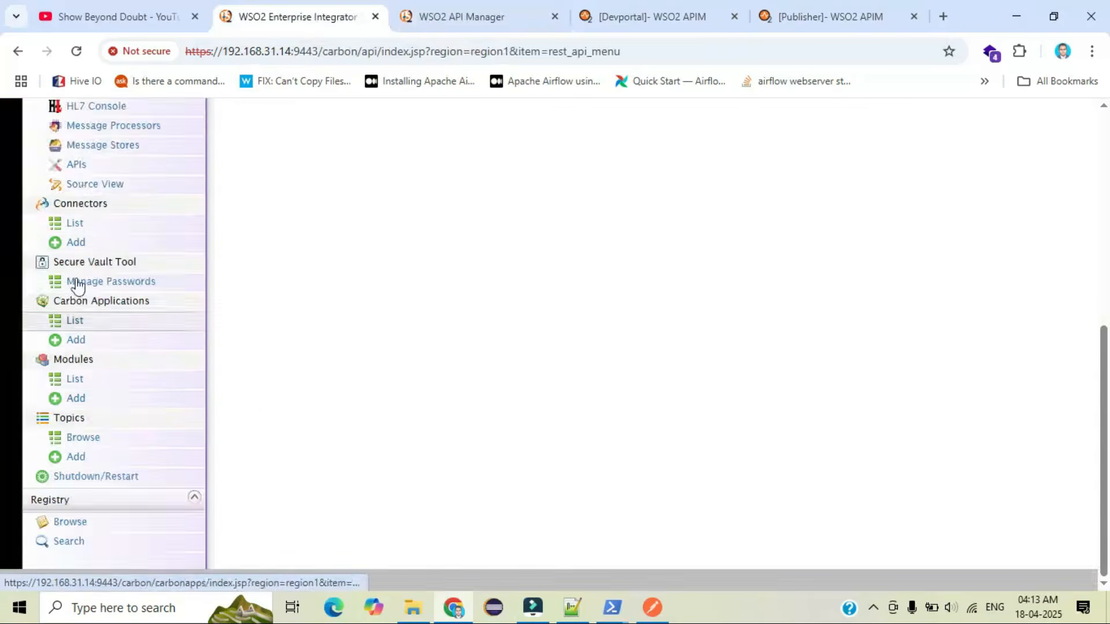
click(79, 166)
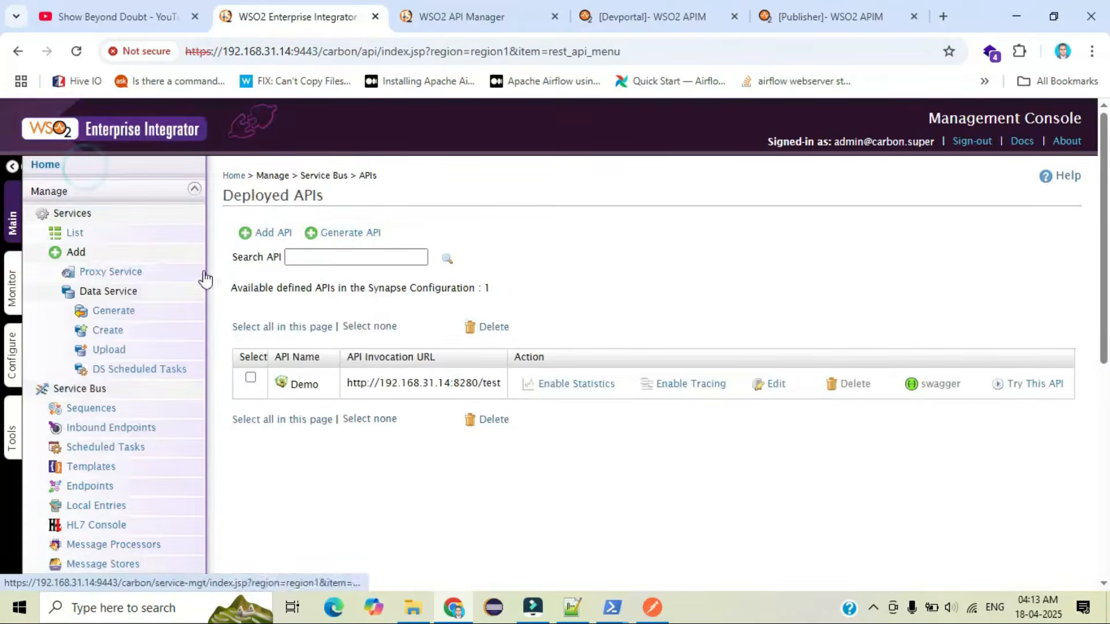
click(779, 387)
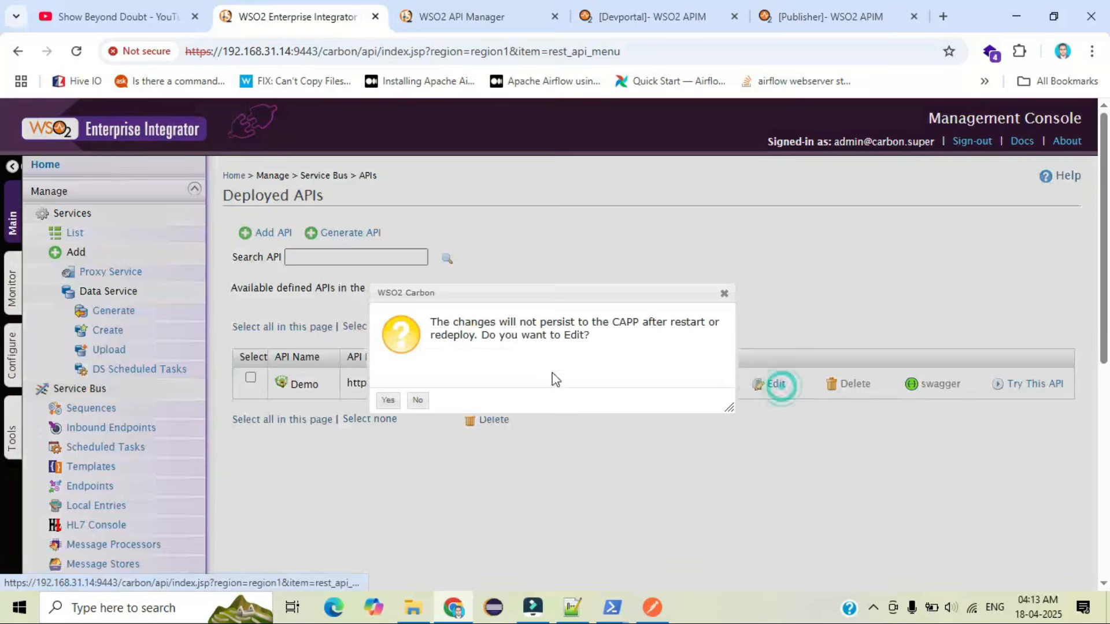
click(389, 400)
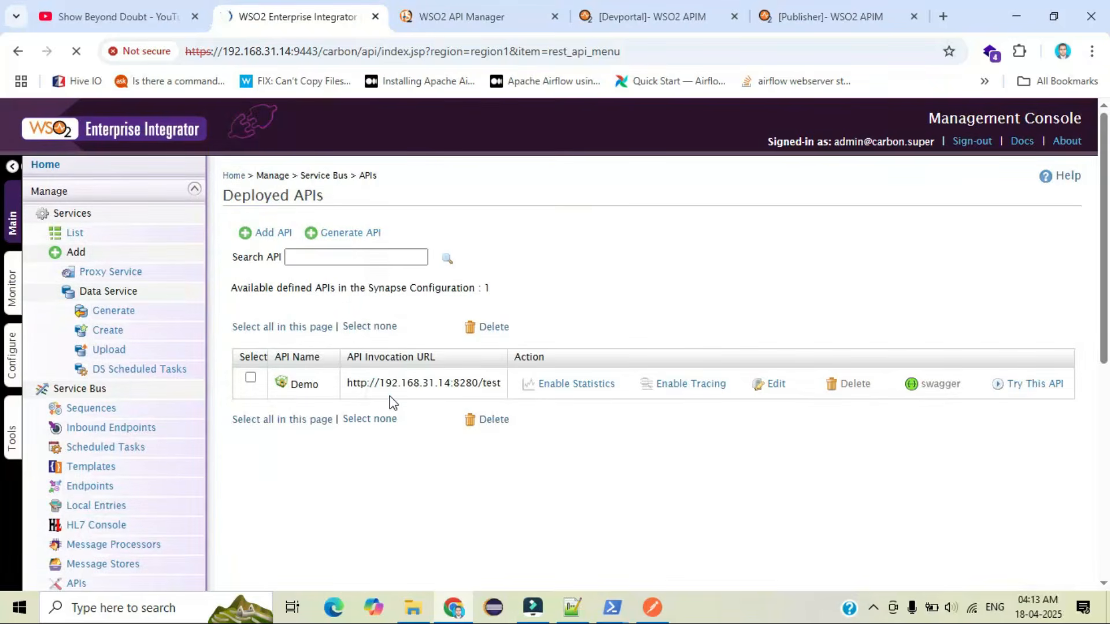
click(348, 234)
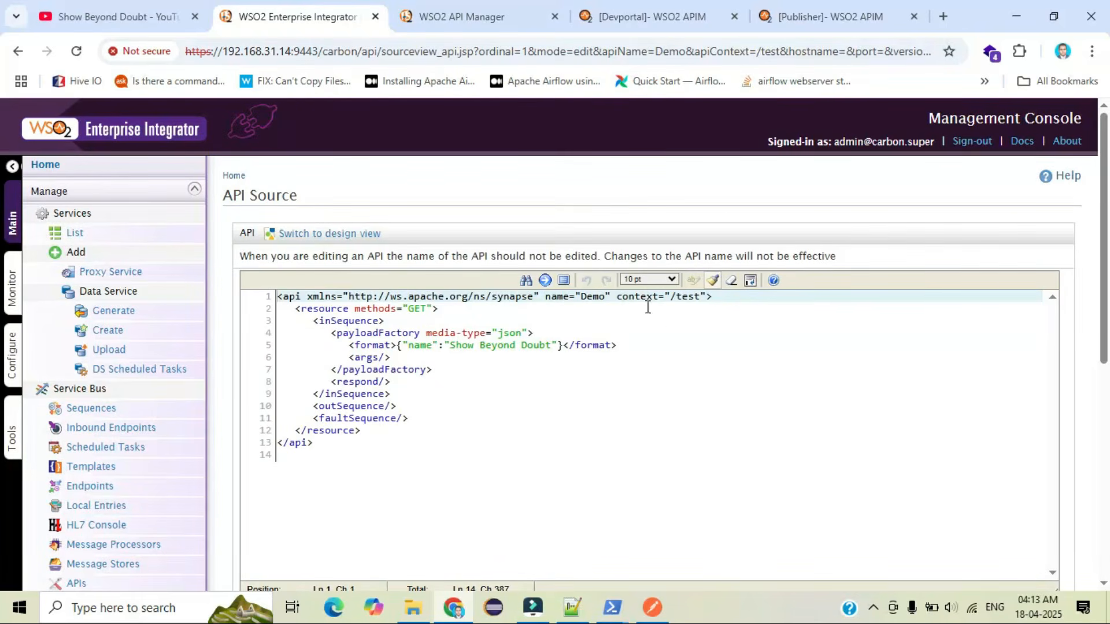
drag(616, 297, 670, 297)
click(699, 317)
- Return to the Publisher's new API form and set the context to /expose and the version to v1
click(621, 14)
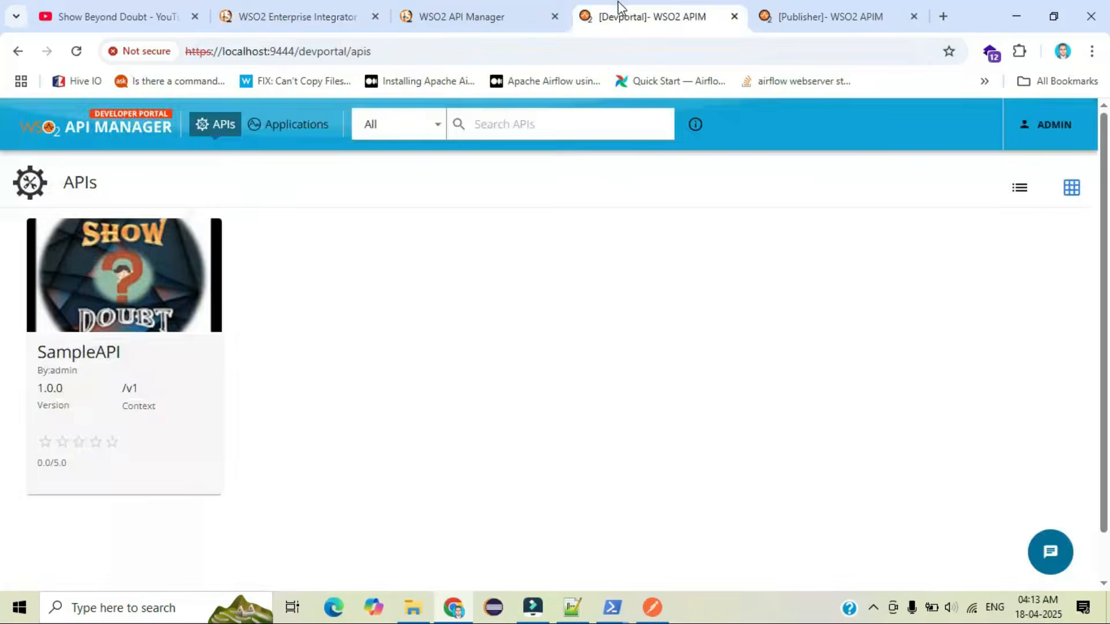
click(540, 16)
click(836, 15)
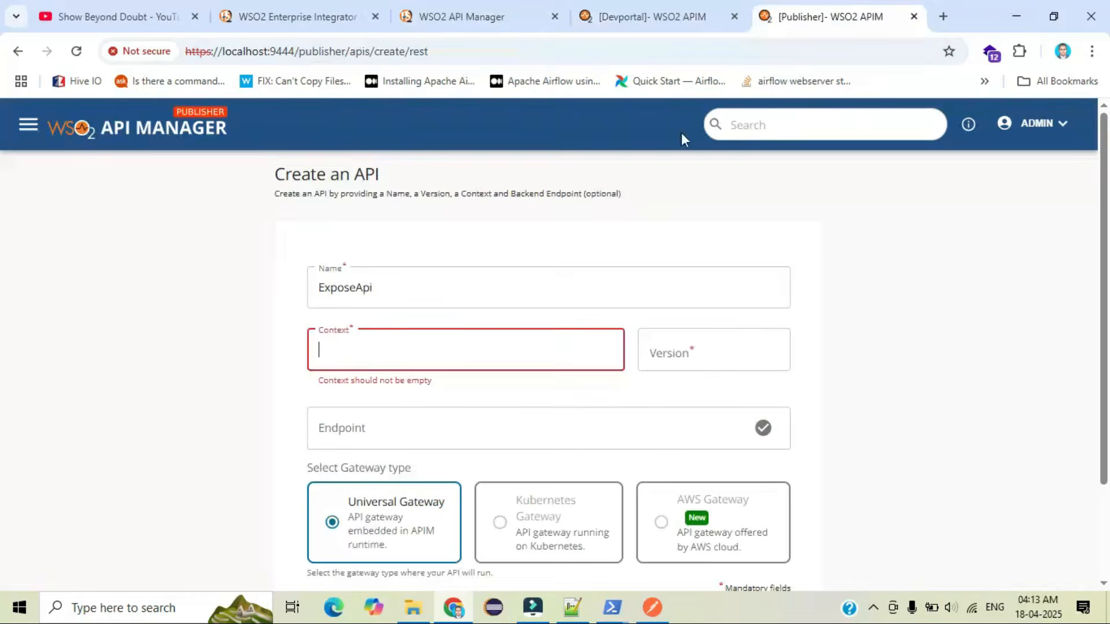
click(517, 343)
text(/expose)
click(568, 409)
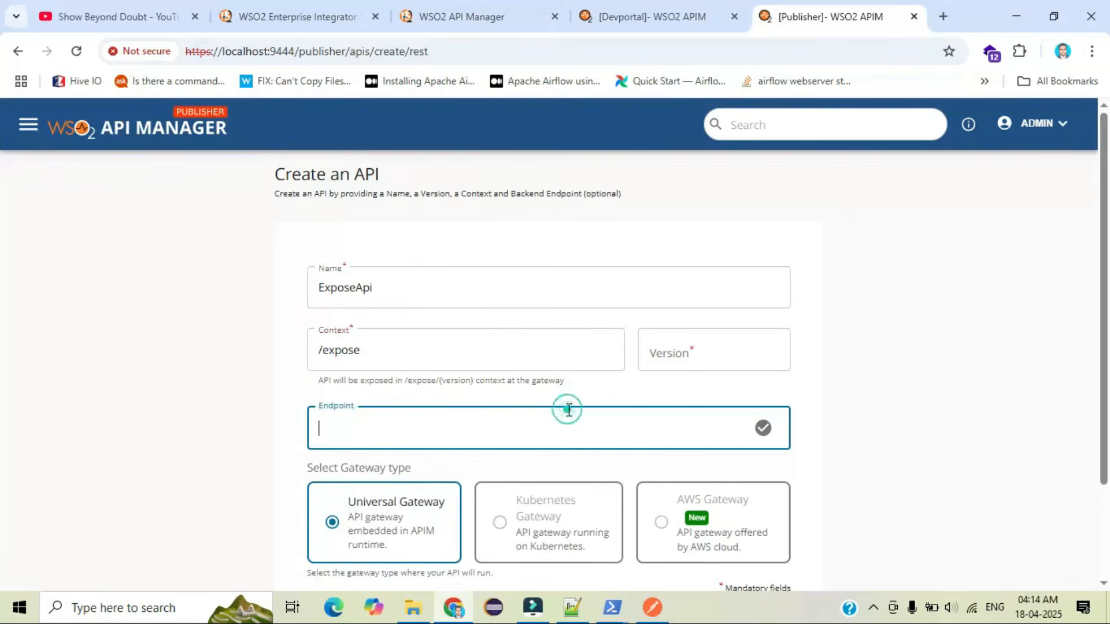
click(716, 350)
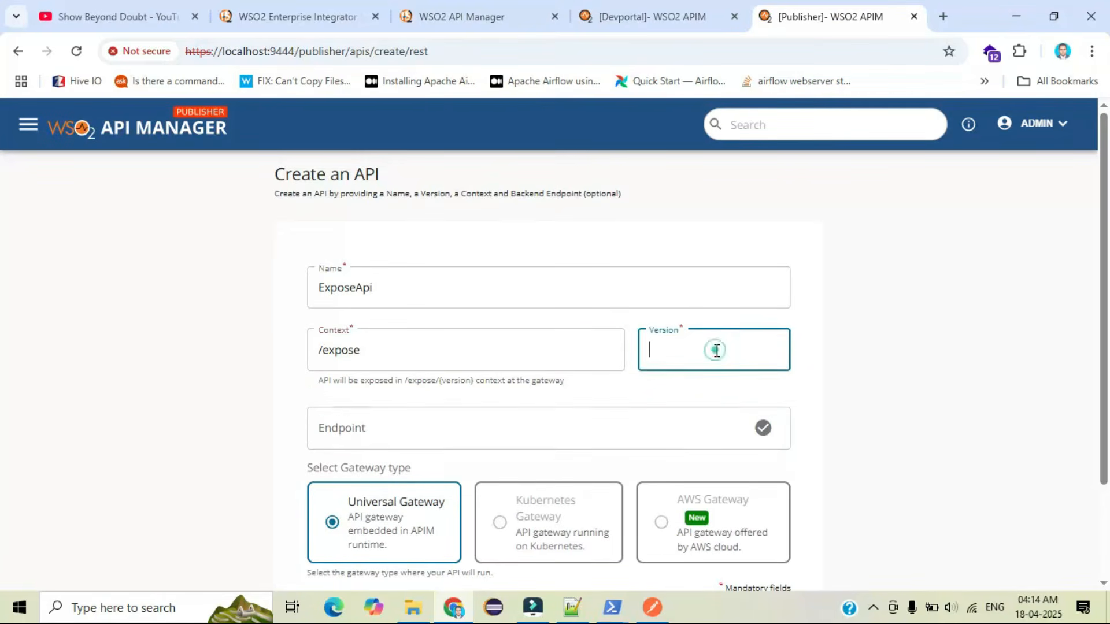
text(v1)
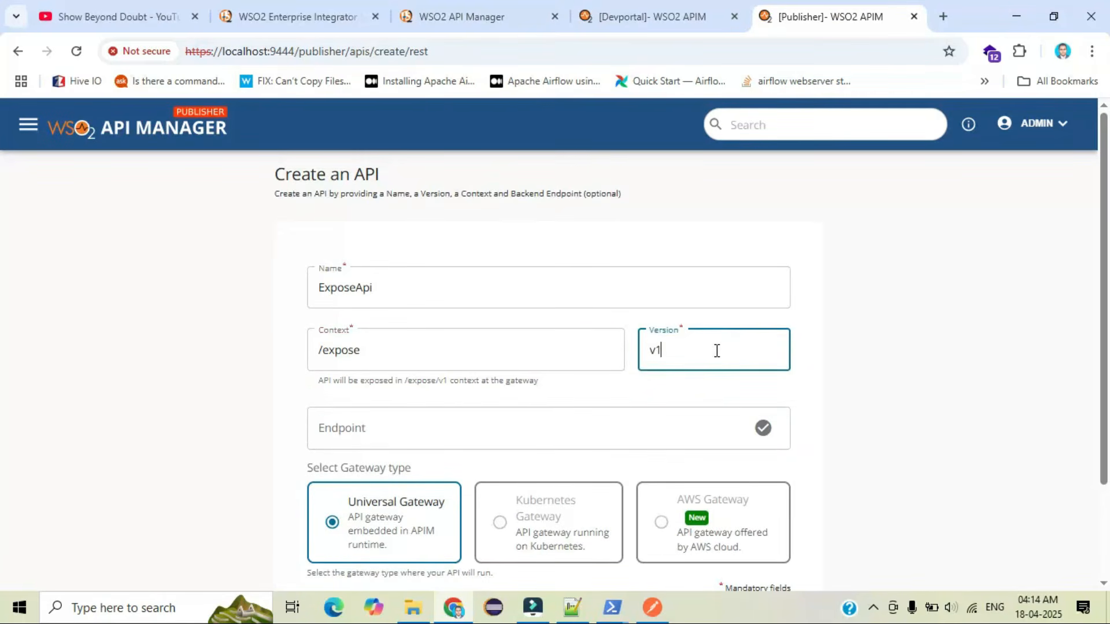
click(664, 421)
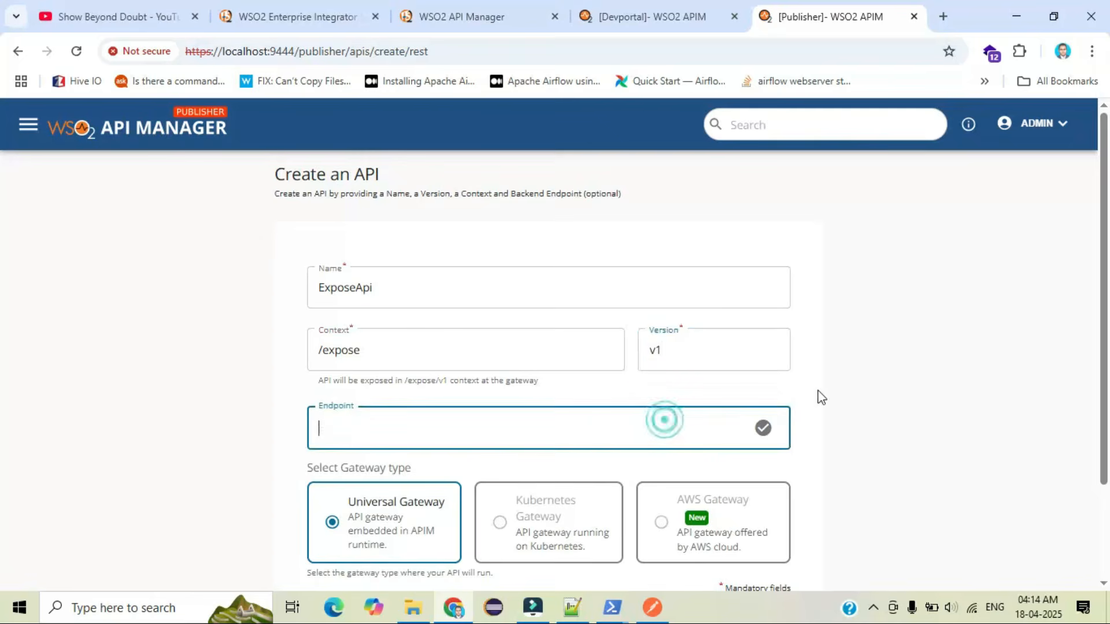
scroll(855, 388, down, 3)
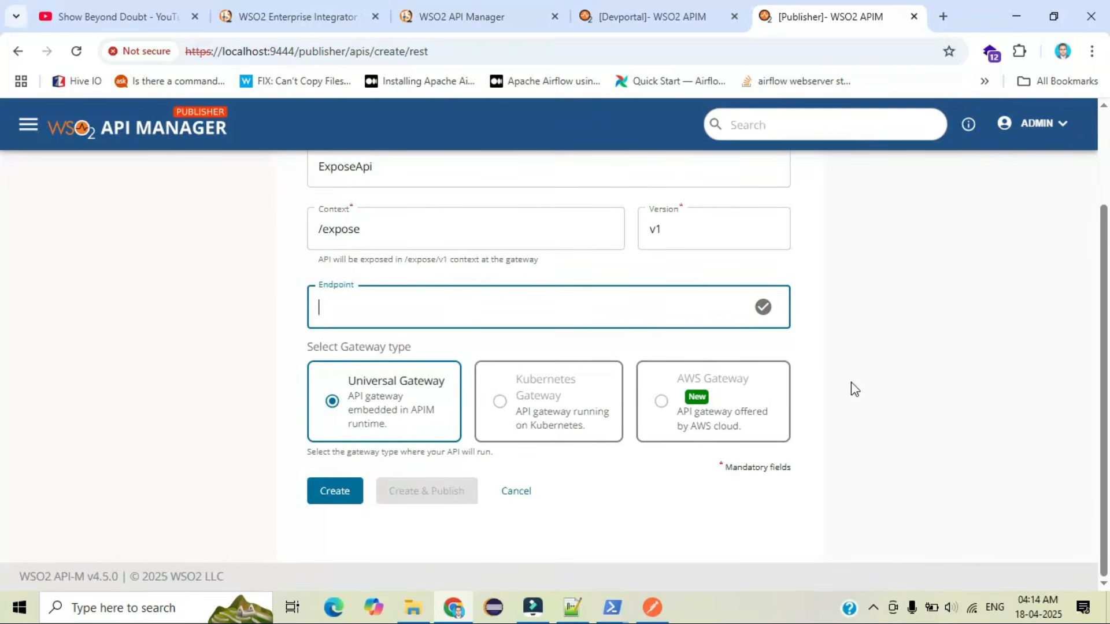
click(652, 607)
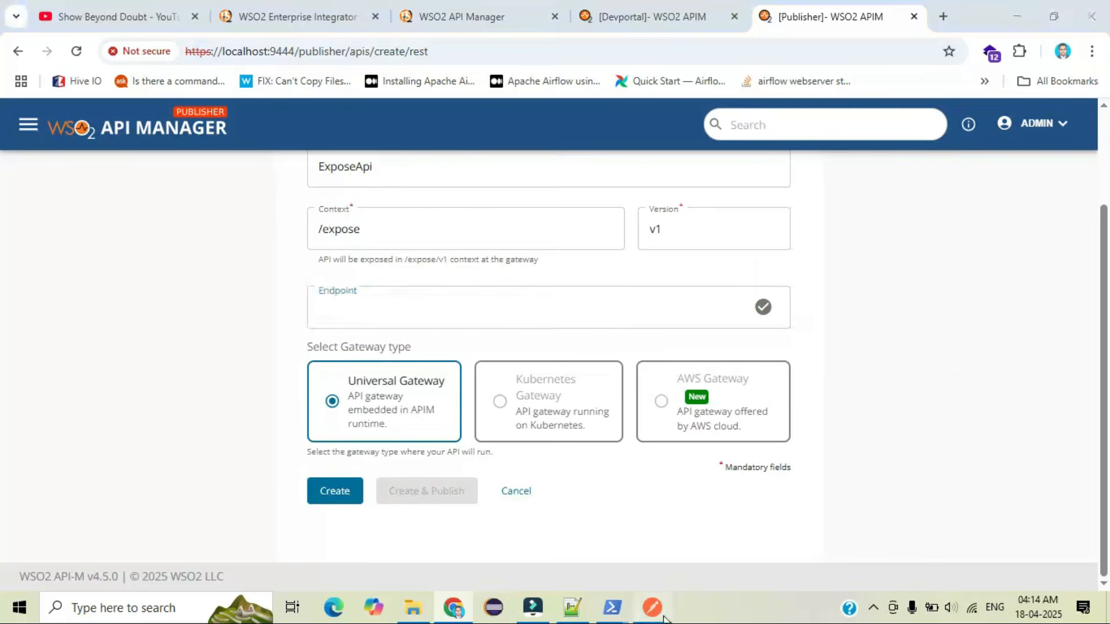
triple_click(555, 132)
key(ctrl+c)
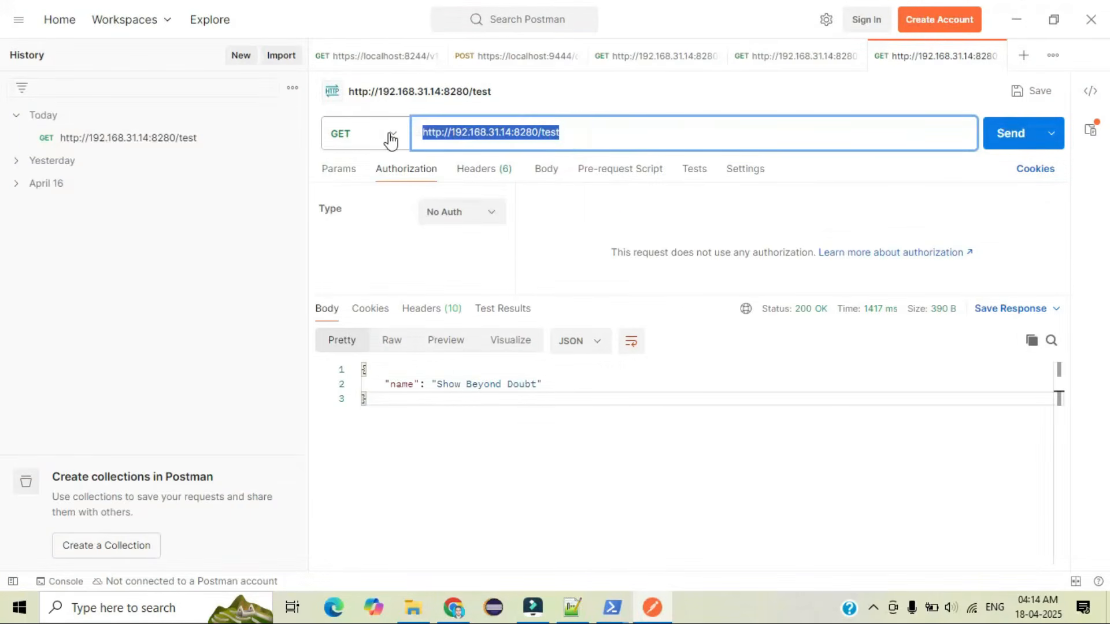
click(453, 607)
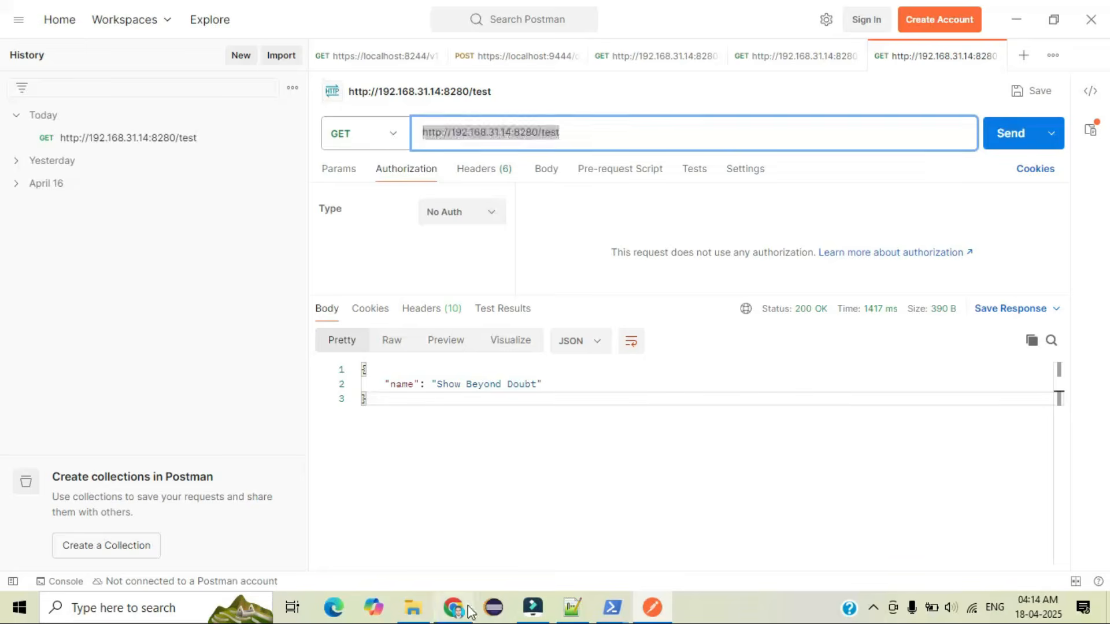
click(436, 308)
click(437, 306)
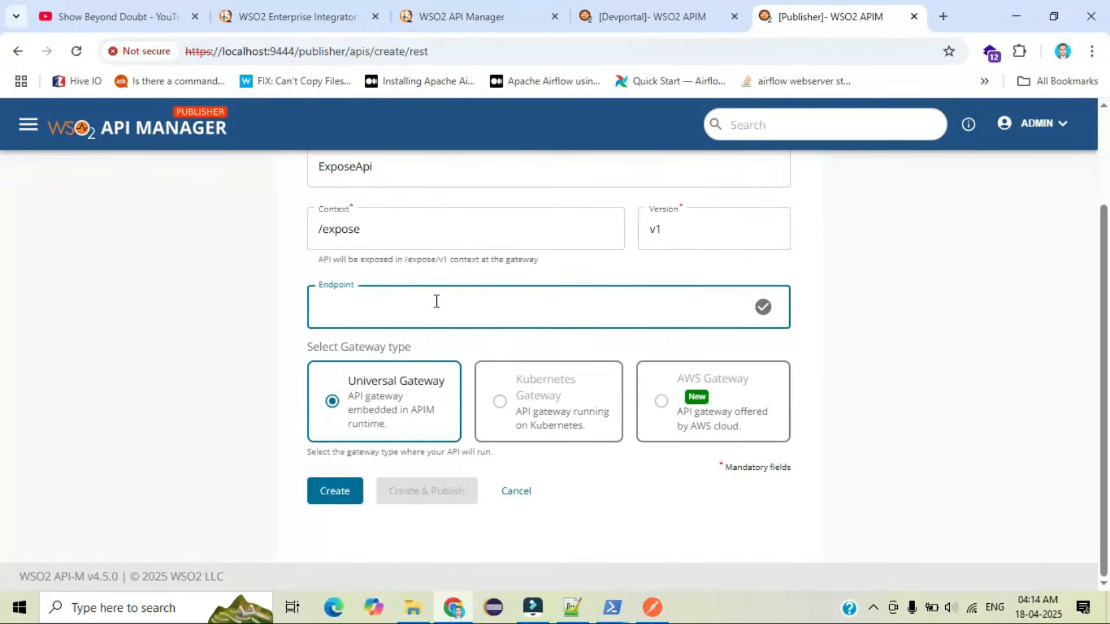
key(ctrl+v)
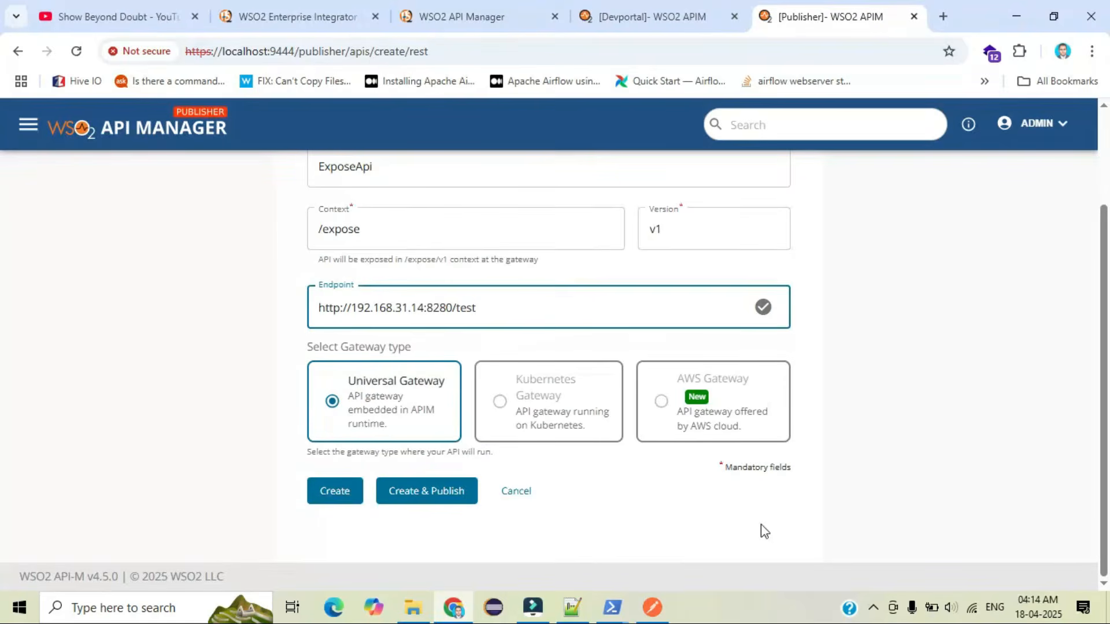
click(324, 496)
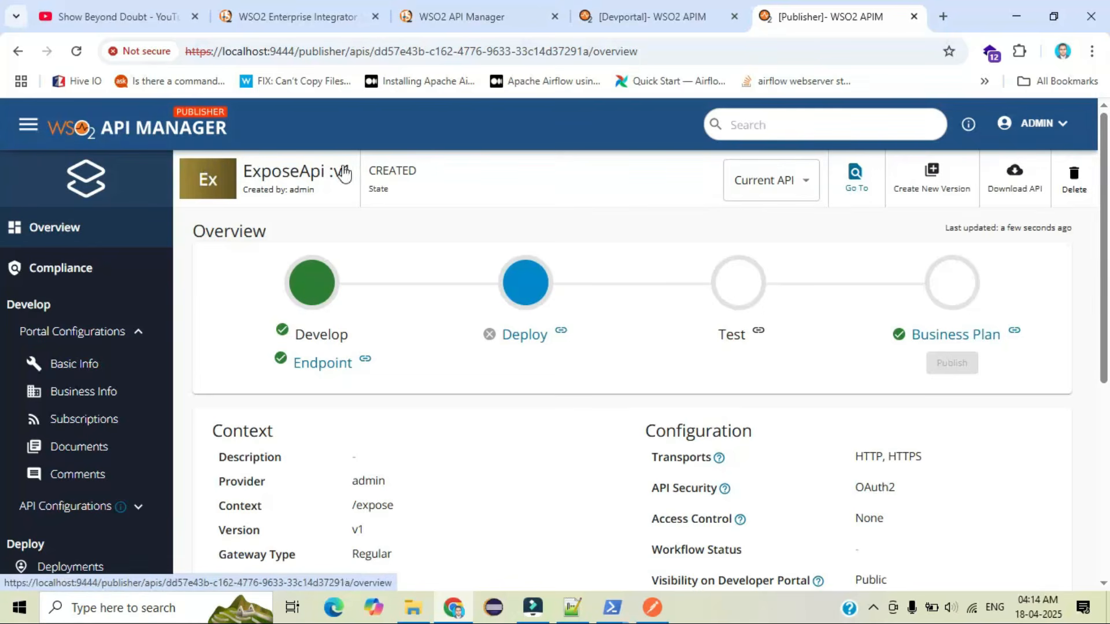
- Examine ExposeApi's overview, including its context, version, transports, API security, resources and endpoints
click(247, 176)
click(336, 173)
scroll(453, 272, down, 5)
scroll(451, 270, up, 5)
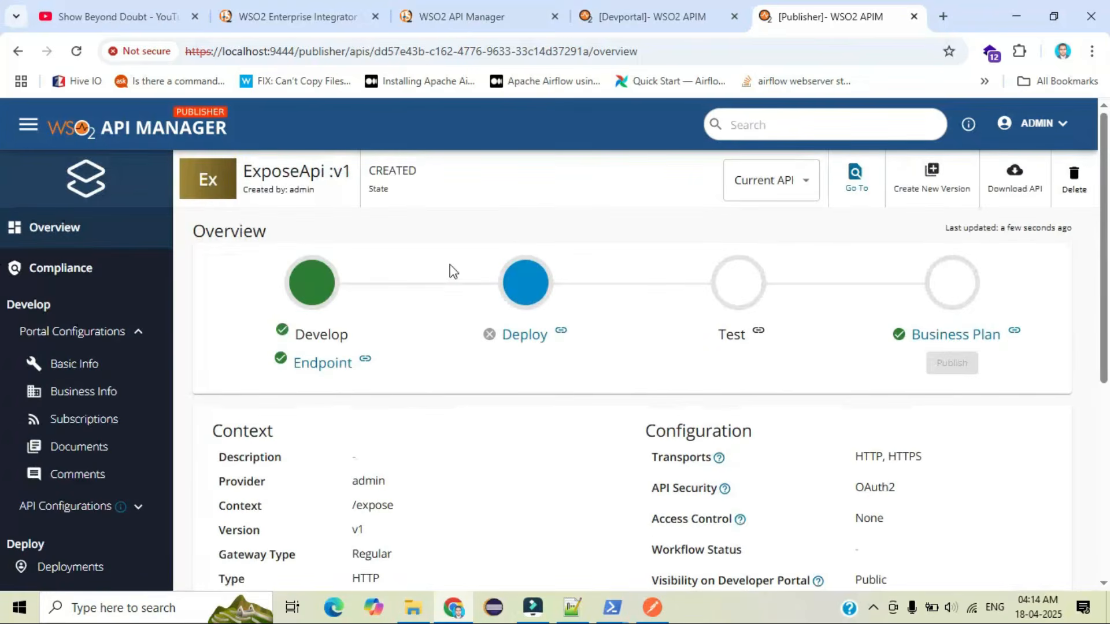
scroll(2, 246, down, 2)
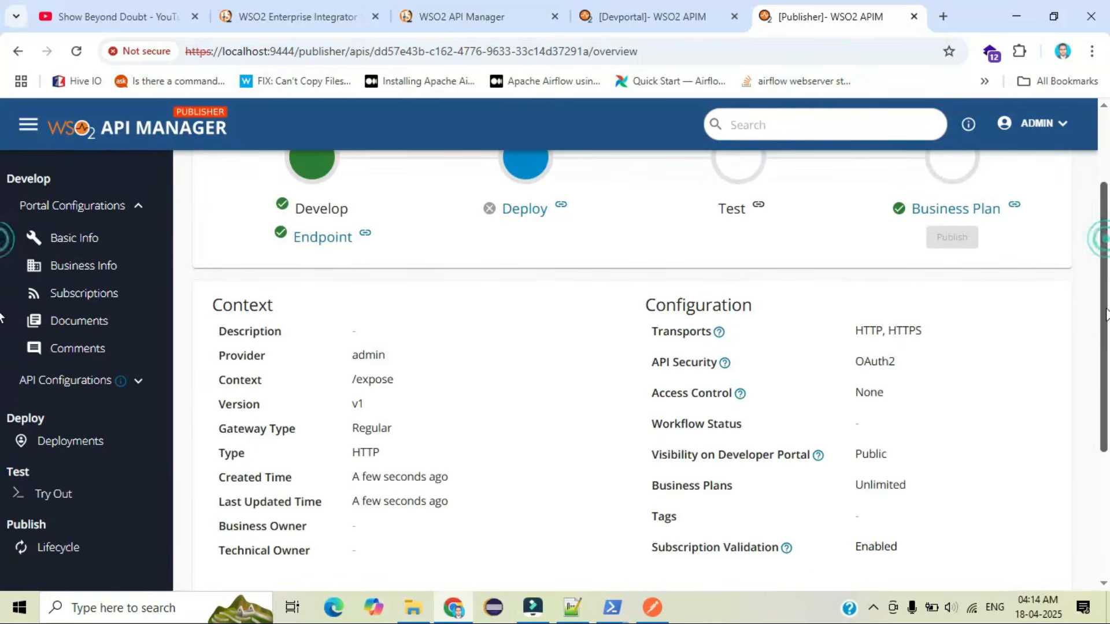
drag(218, 380, 426, 389)
click(432, 384)
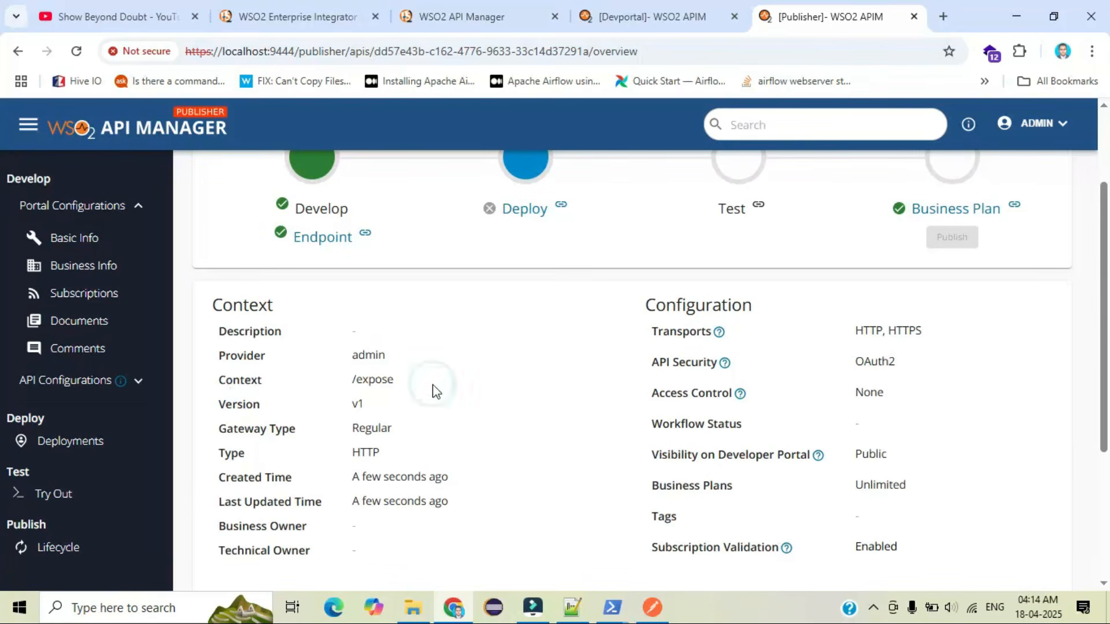
drag(215, 408, 438, 410)
click(437, 403)
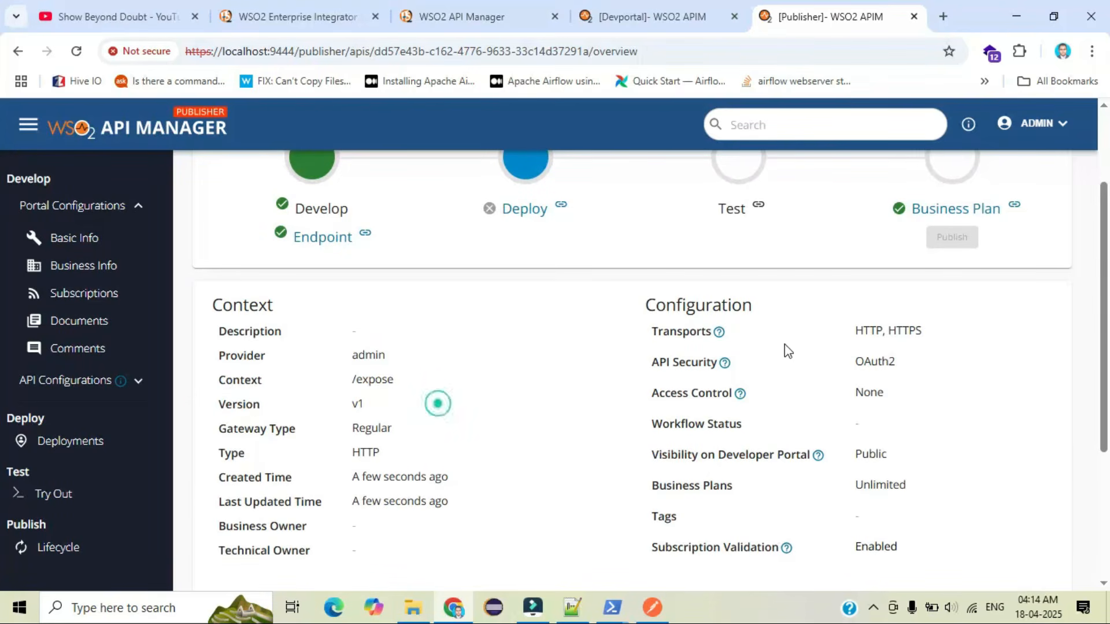
double_click(673, 331)
double_click(679, 364)
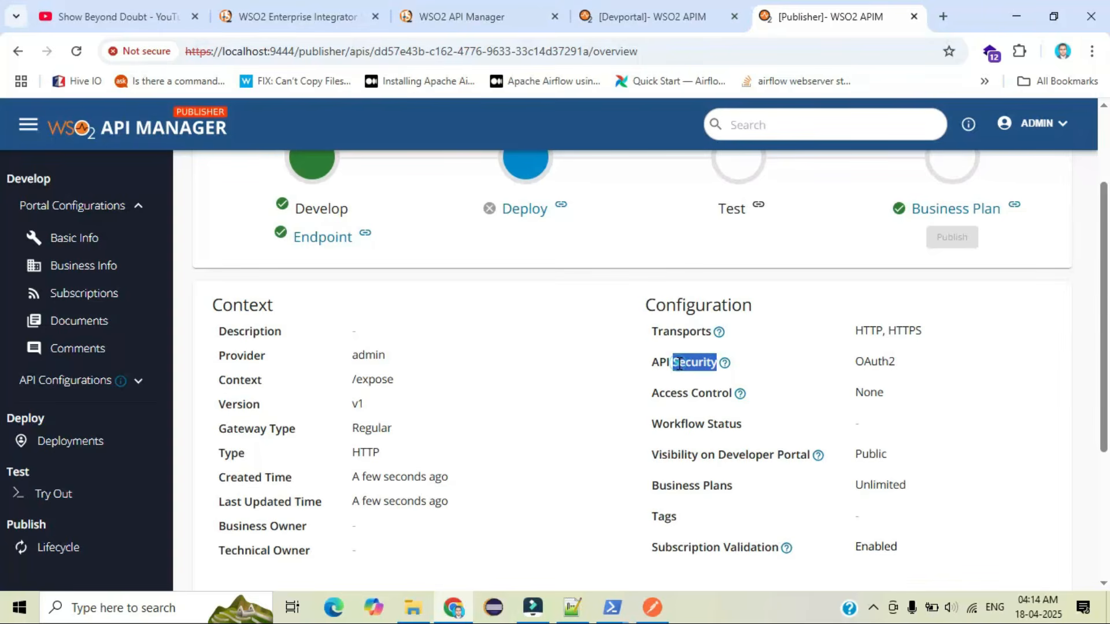
double_click(861, 361)
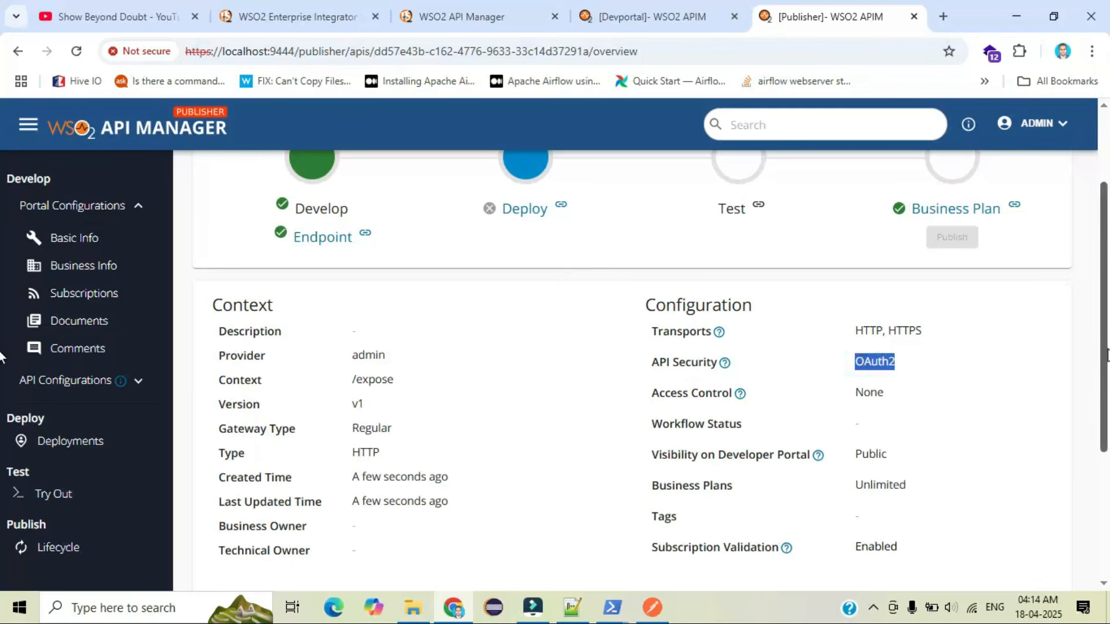
drag(1104, 354, 1106, 411)
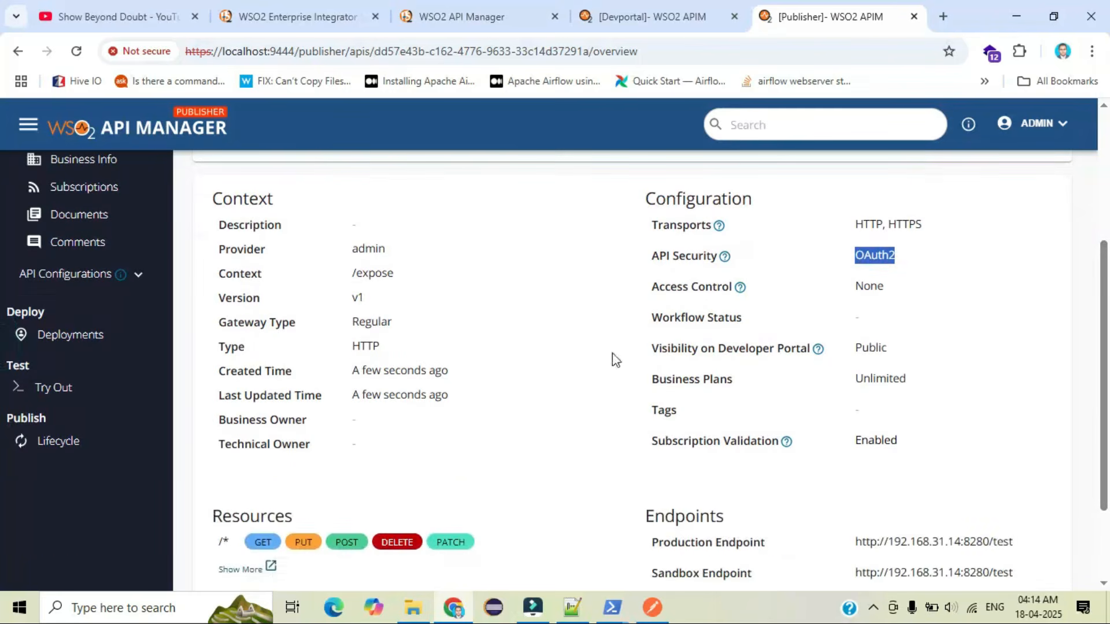
scroll(372, 304, up, 4)
- Open ExposeApi's basic info, check the YouTube channel's video list, and return to review the design configurations
click(57, 365)
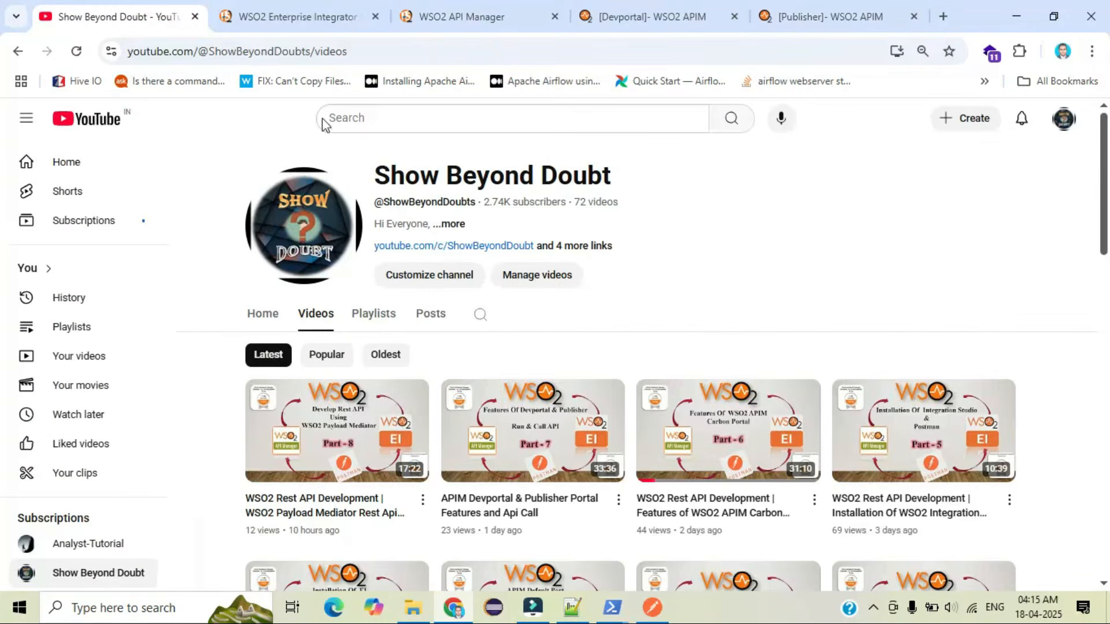
drag(1104, 223, 1104, 254)
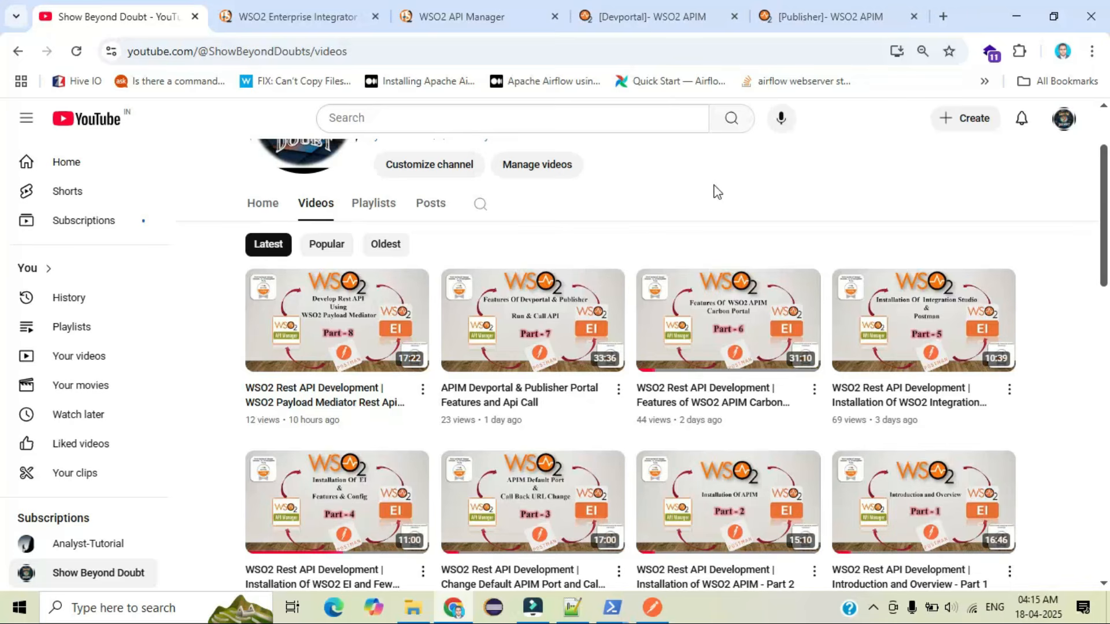
click(775, 23)
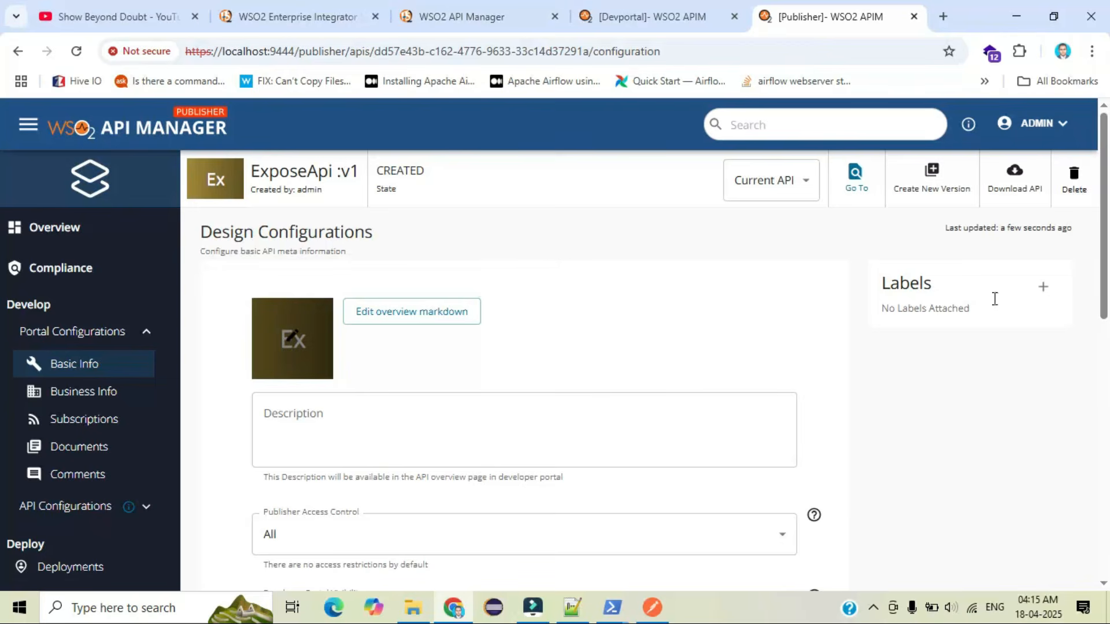
scroll(809, 306, down, 2)
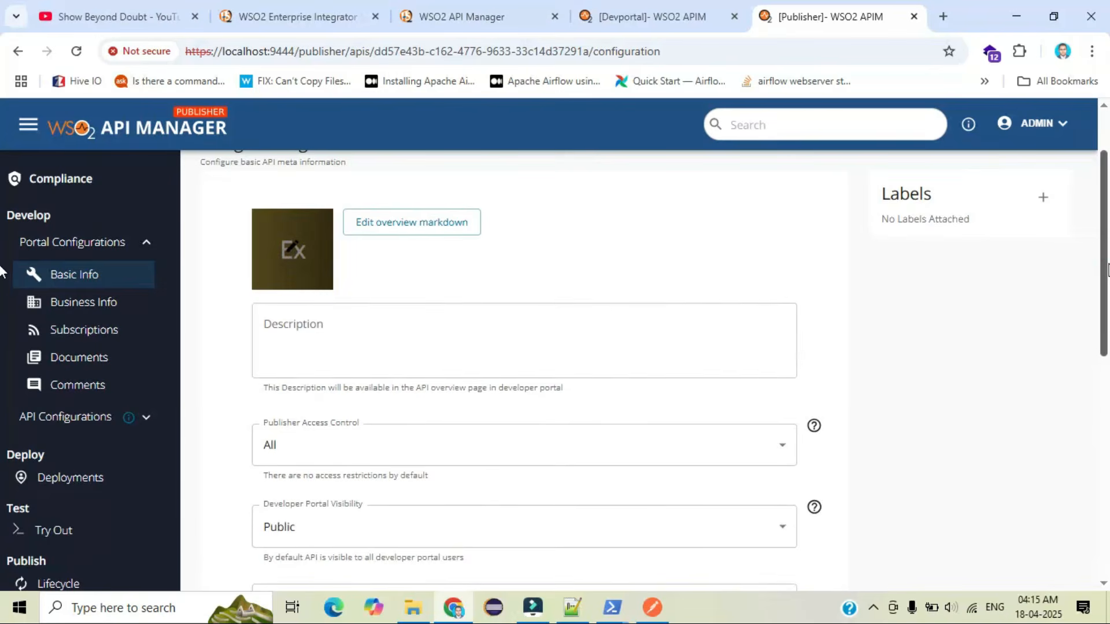
scroll(2, 286, down, 1)
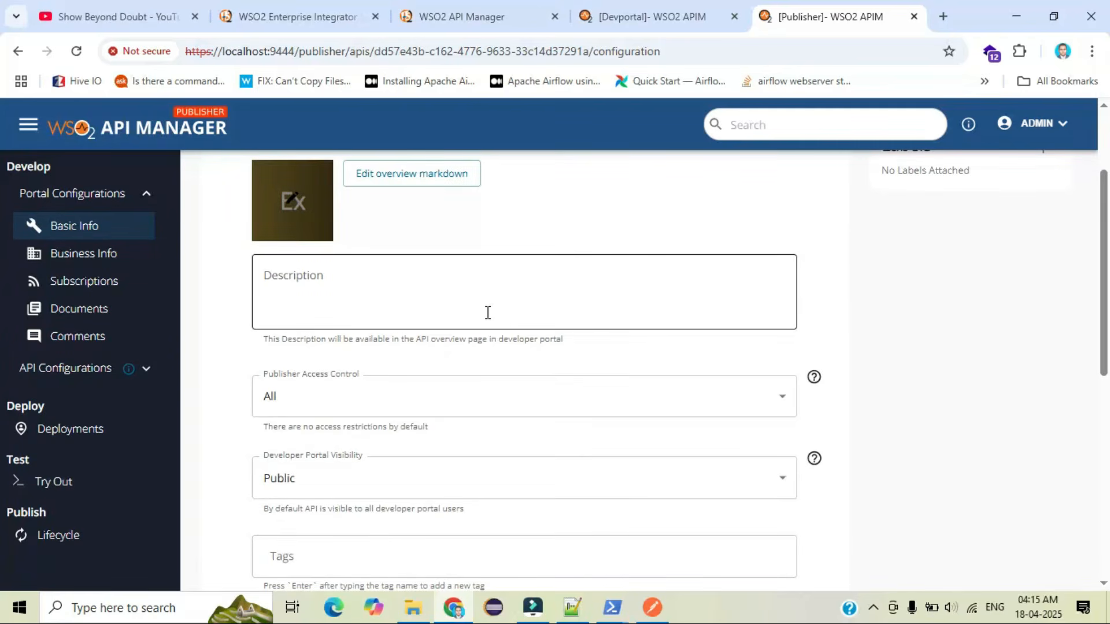
scroll(2, 299, down, 1)
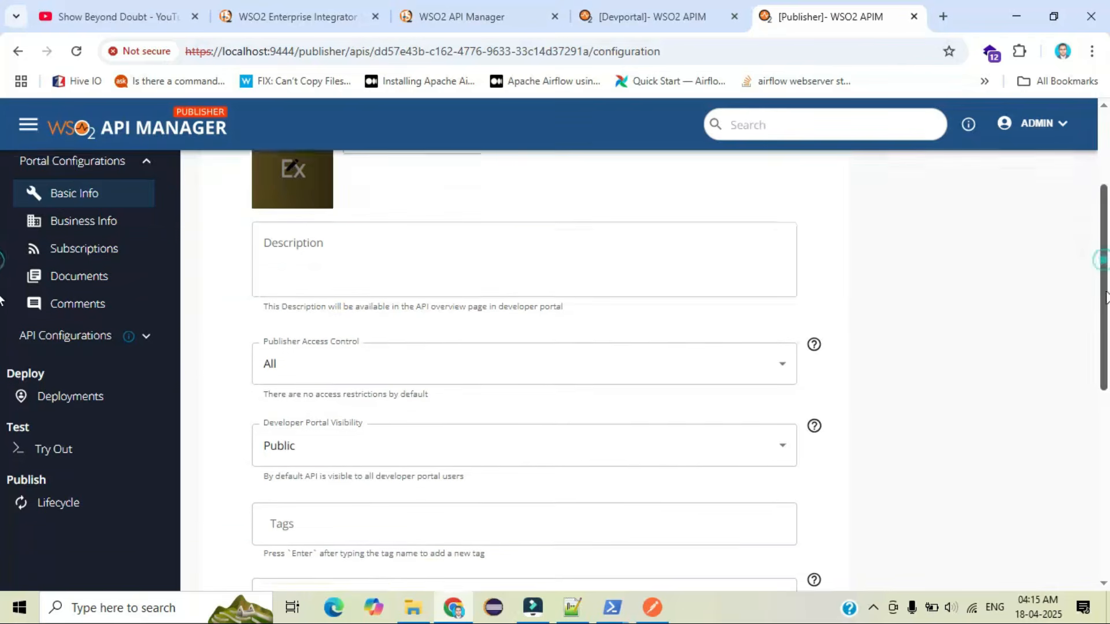
scroll(1, 299, down, 1)
- Try the Restrict by role(s) option for ExposeApi's Publisher Access Control and set it back to All
click(575, 301)
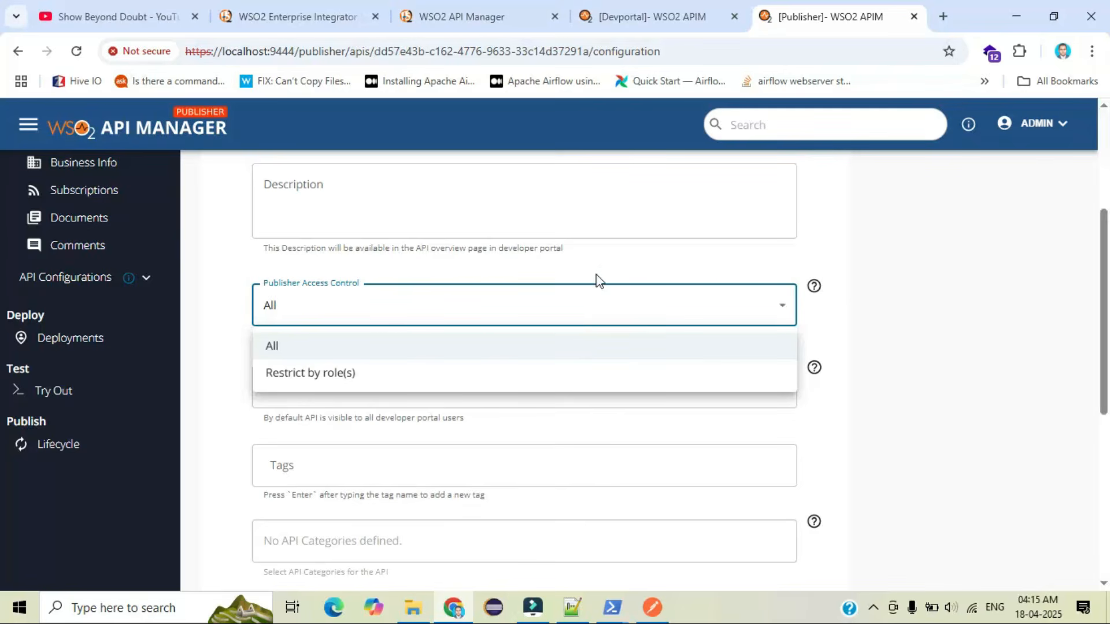
click(596, 280)
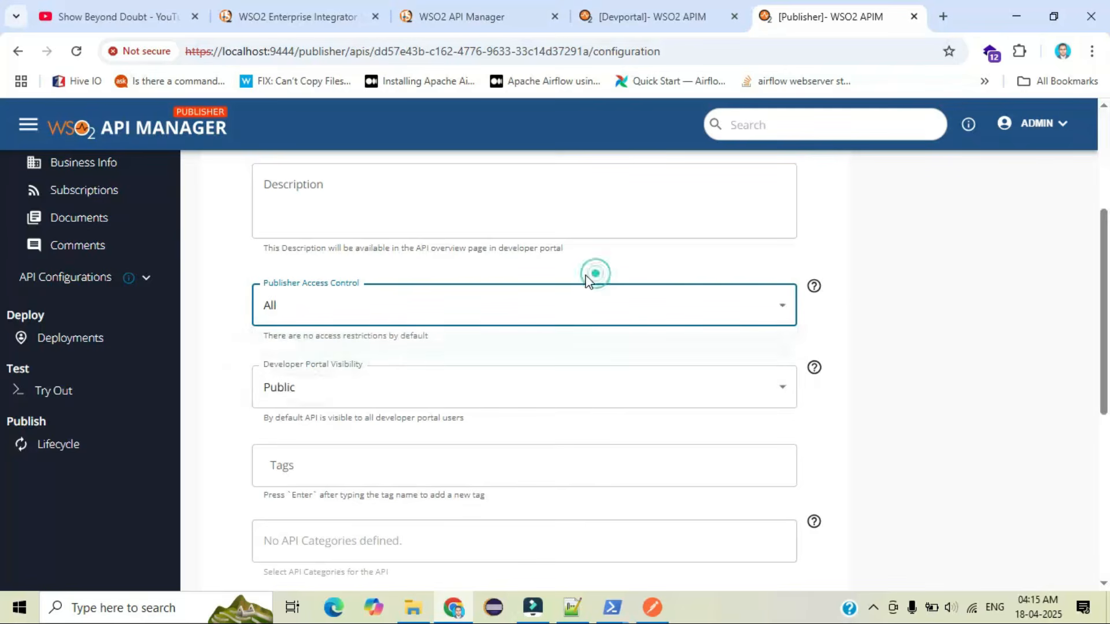
click(499, 301)
click(382, 379)
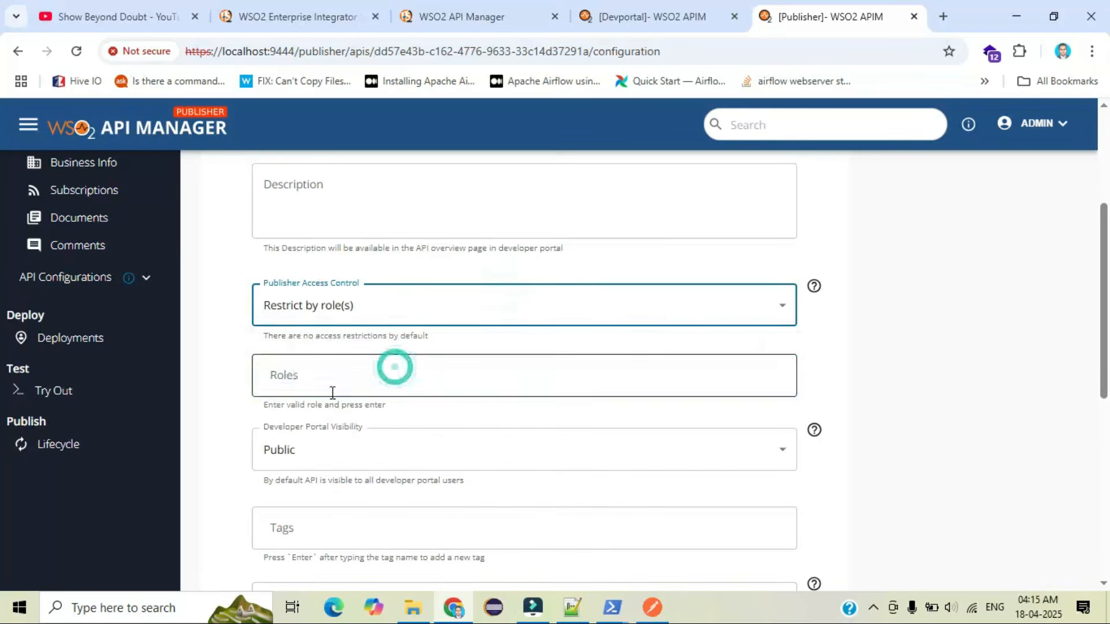
click(329, 391)
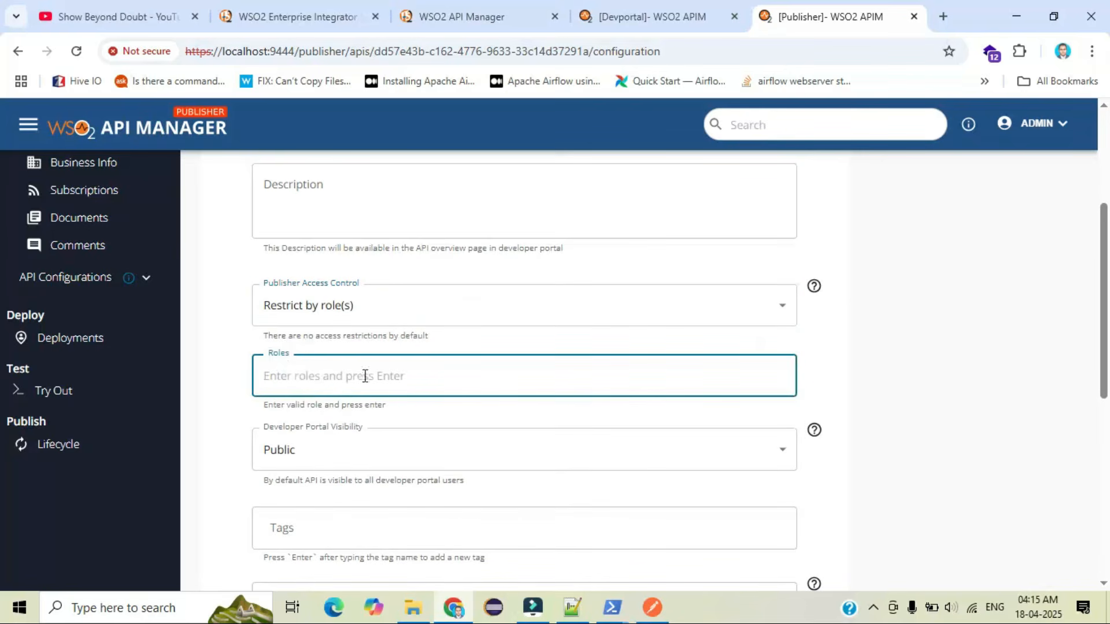
click(374, 301)
click(324, 337)
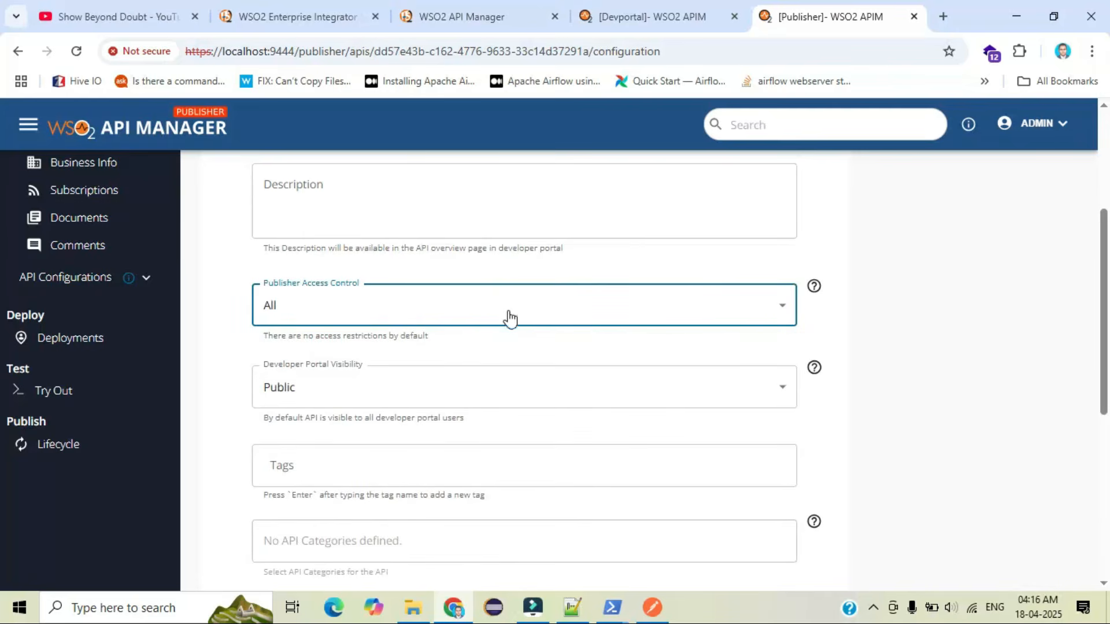
- Review ExposeApi's business information fields and subscription settings, with a look at the YouTube channel's videos in between
scroll(234, 288, up, 4)
click(63, 390)
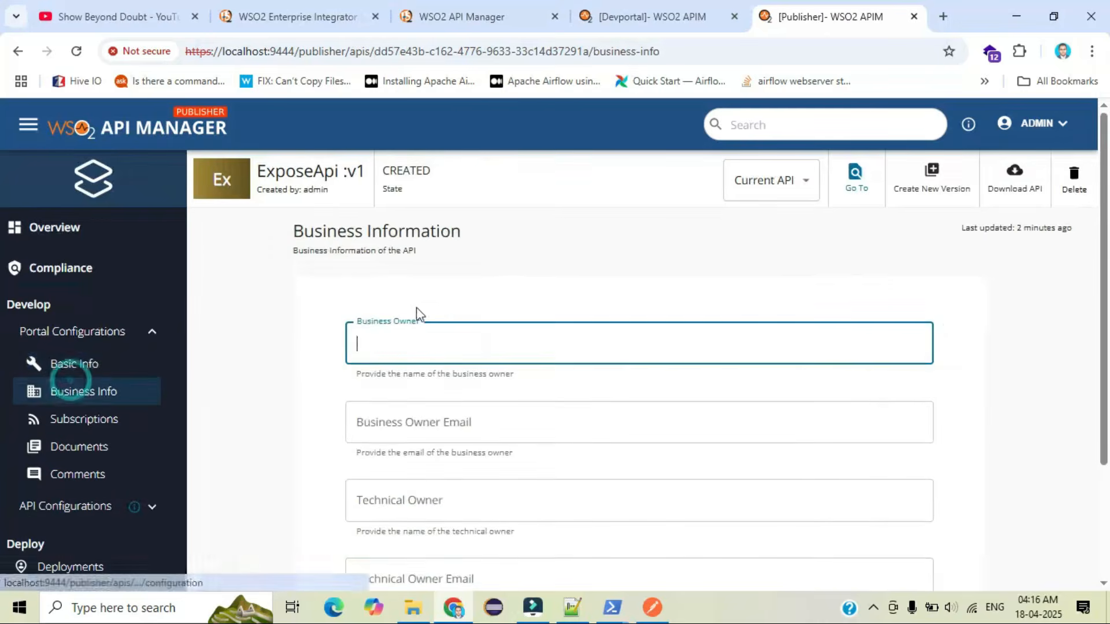
scroll(431, 301, down, 3)
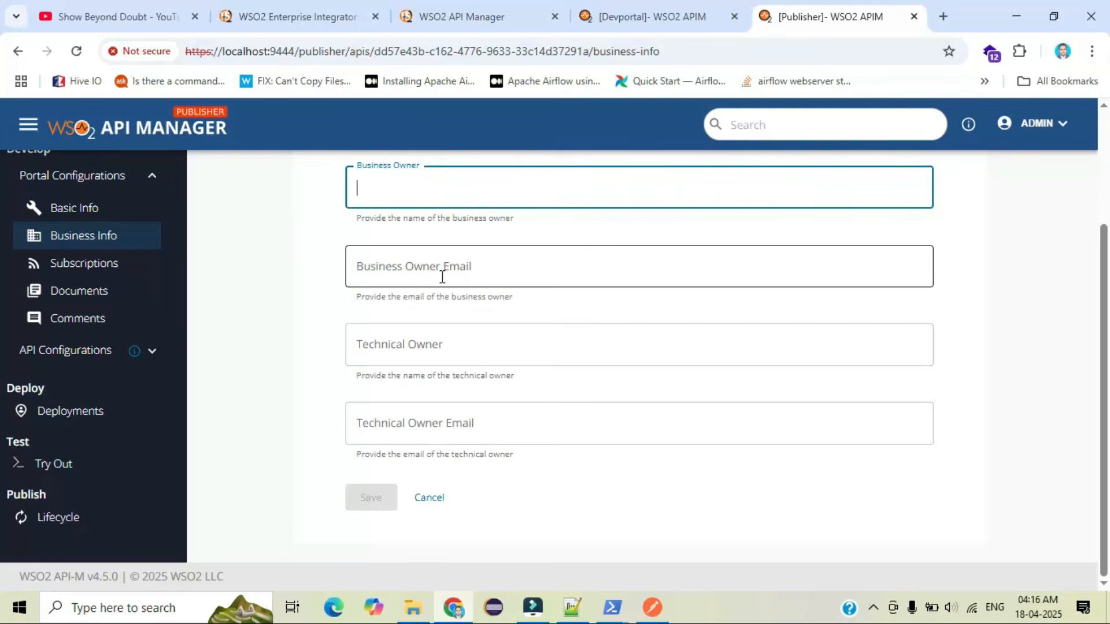
click(109, 263)
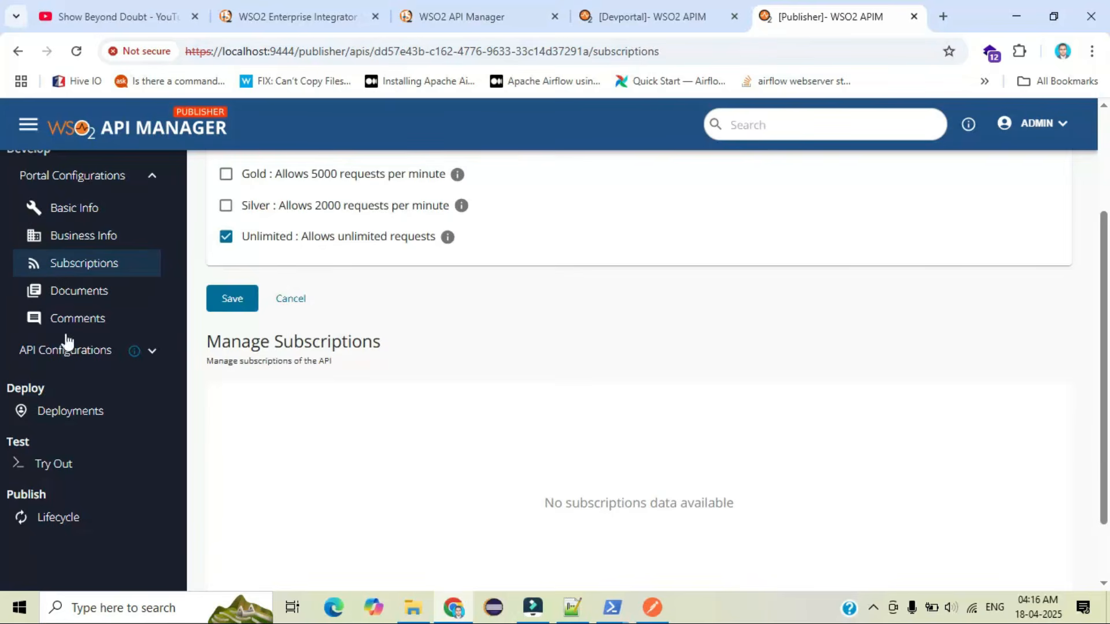
mouse_move(105, 18)
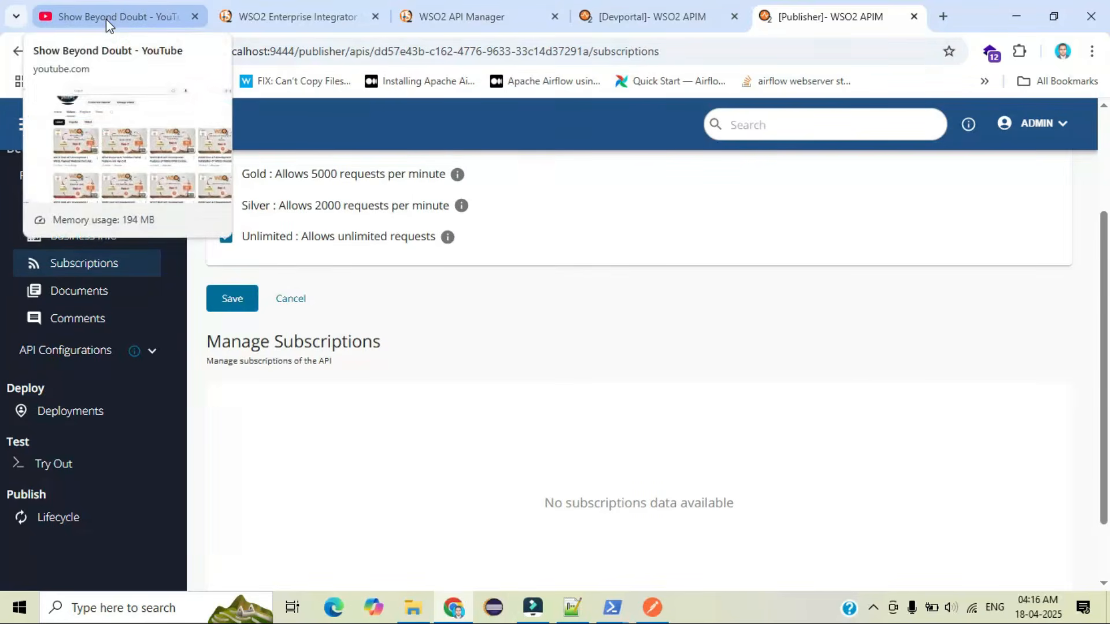
click(106, 19)
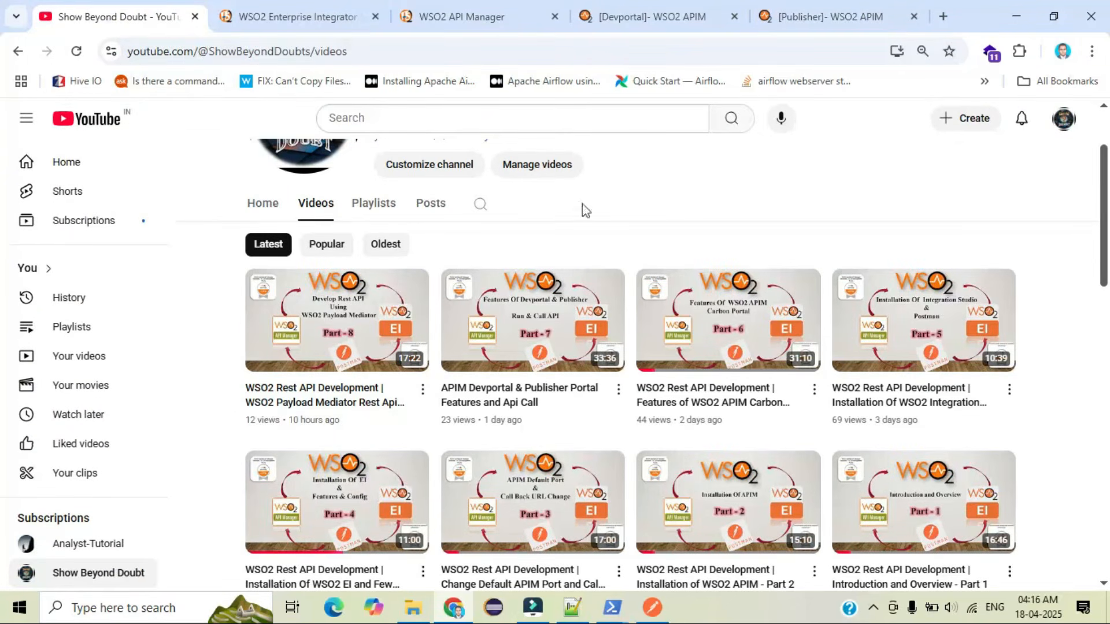
click(795, 22)
scroll(370, 237, up, 3)
scroll(370, 237, down, 4)
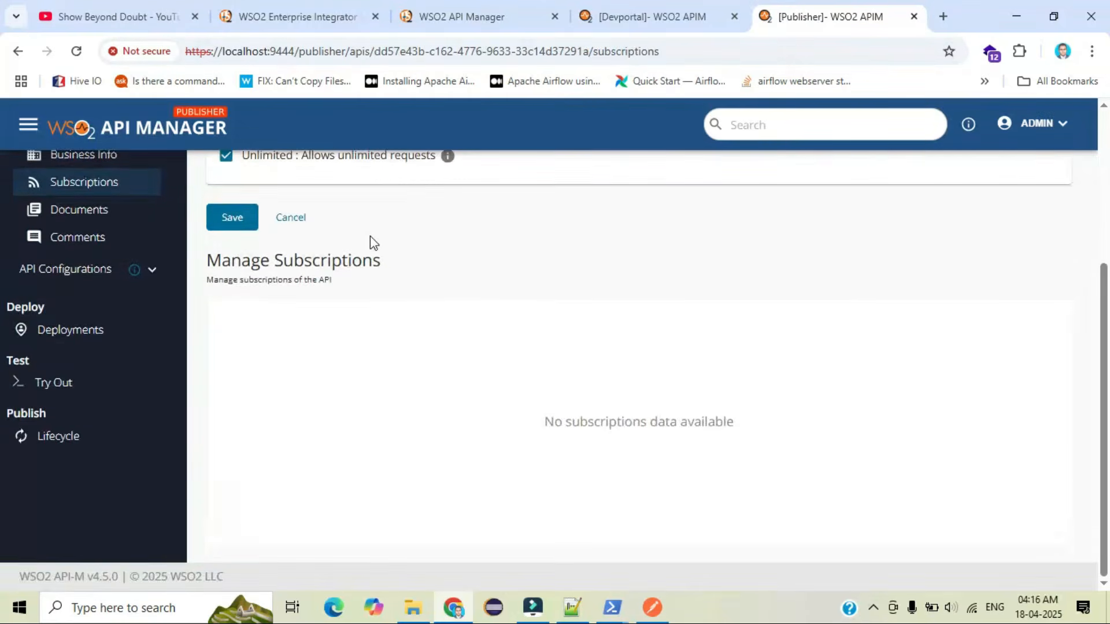
- Deploy a first revision of ExposeApi to the Default gateway
click(60, 334)
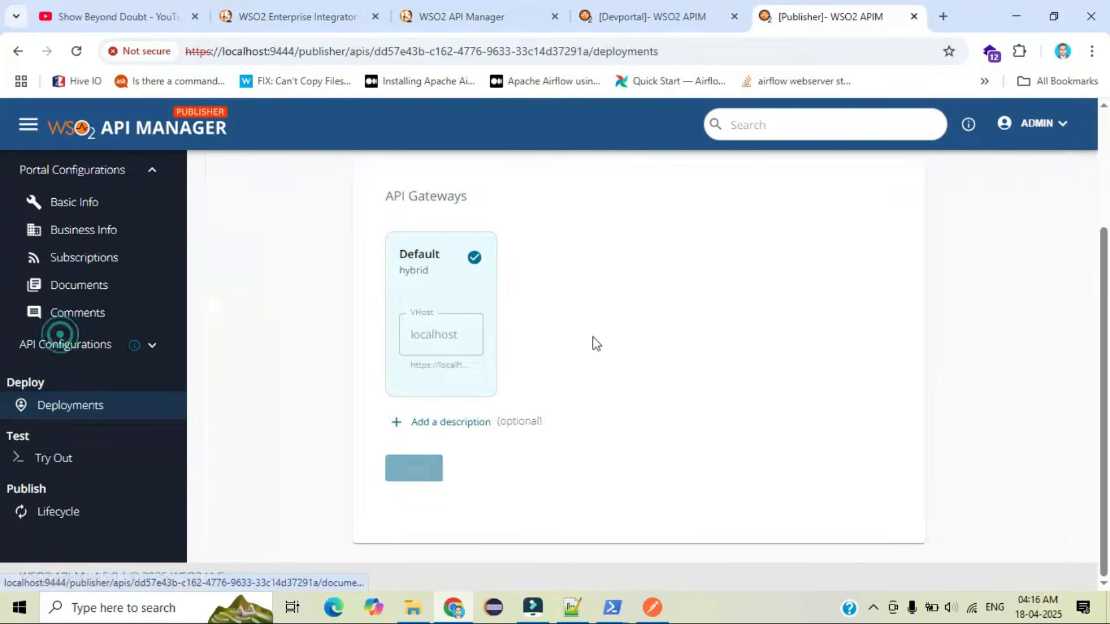
click(414, 475)
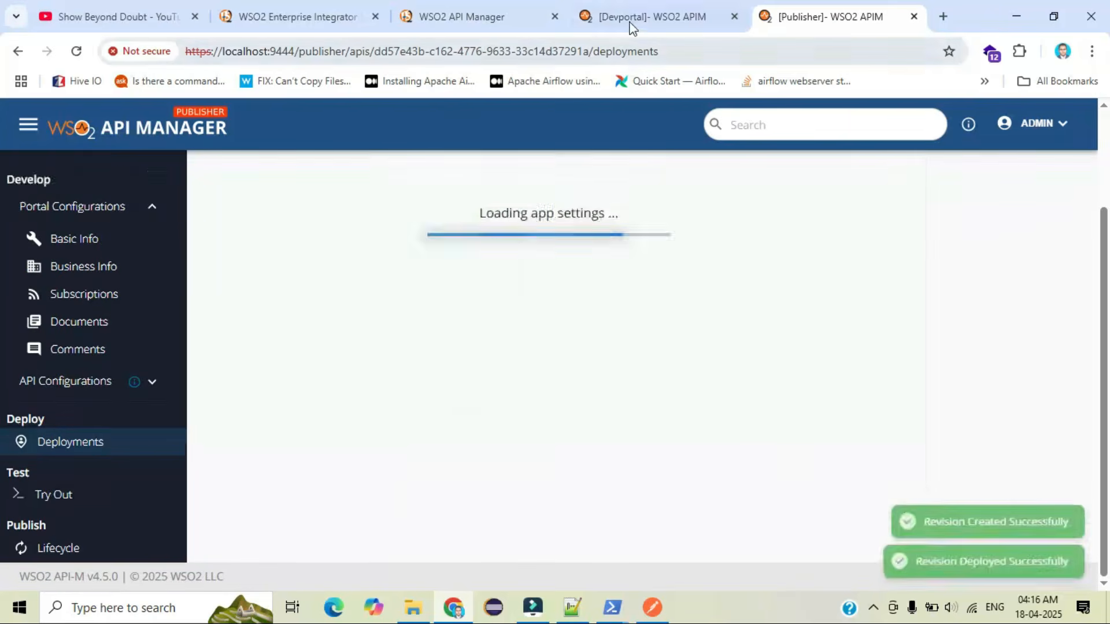
click(627, 22)
click(803, 7)
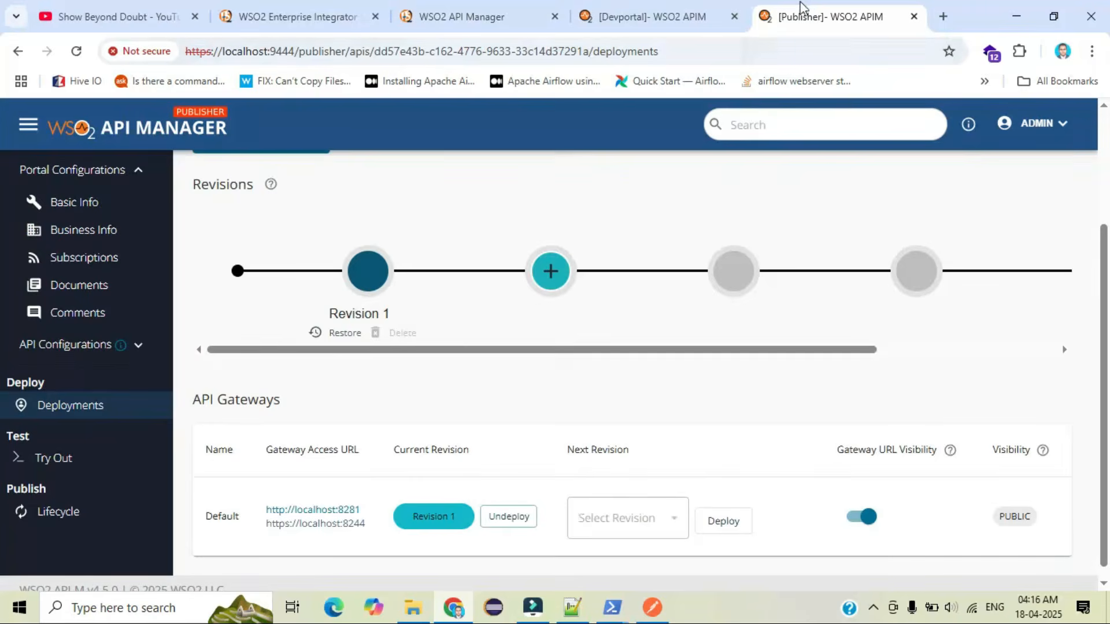
- Review ExposeApi's revisions and gateway deployment, and open its lifecycle page
scroll(644, 402, up, 3)
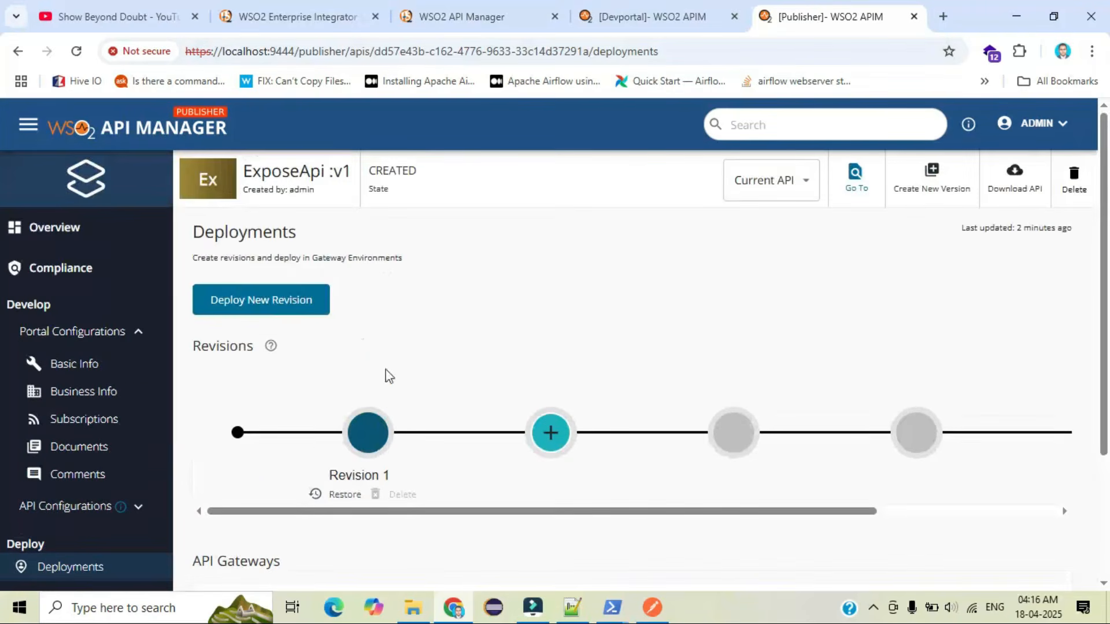
triple_click(326, 483)
click(497, 364)
scroll(500, 396, down, 3)
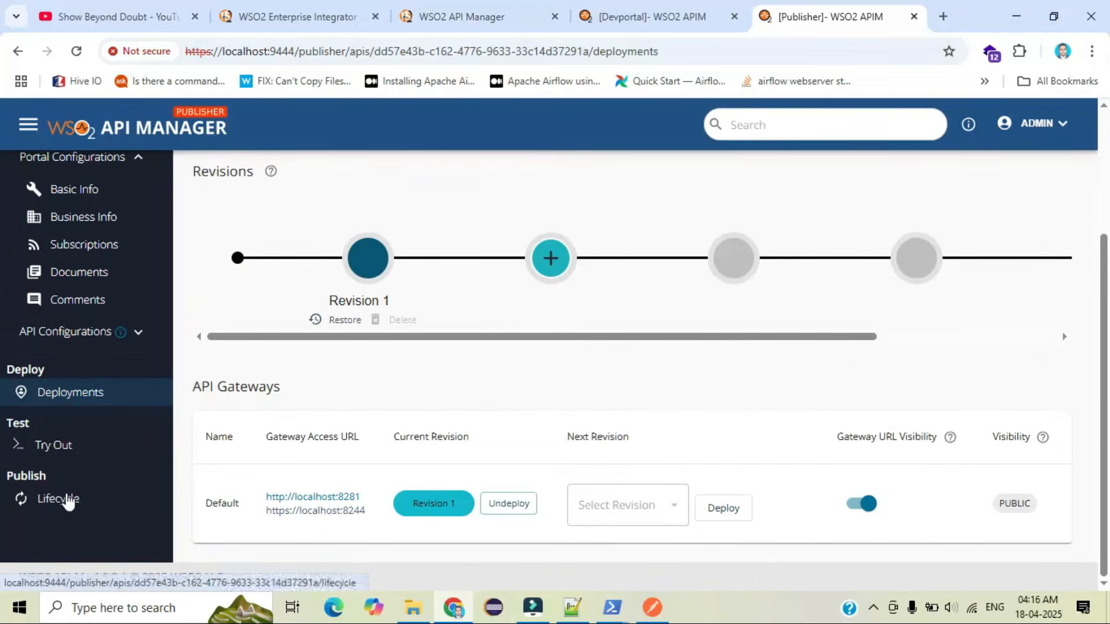
click(64, 497)
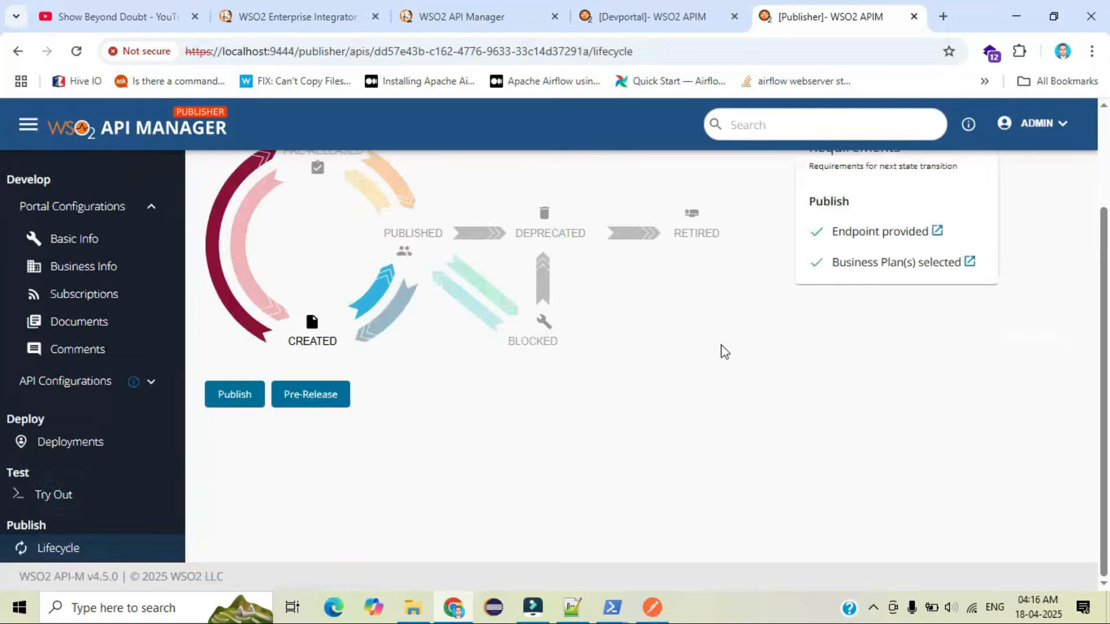
- Open ExposeApi's endpoint configuration and disable the sandbox endpoint, keeping only the production endpoint
click(104, 383)
scroll(109, 351, down, 4)
click(88, 280)
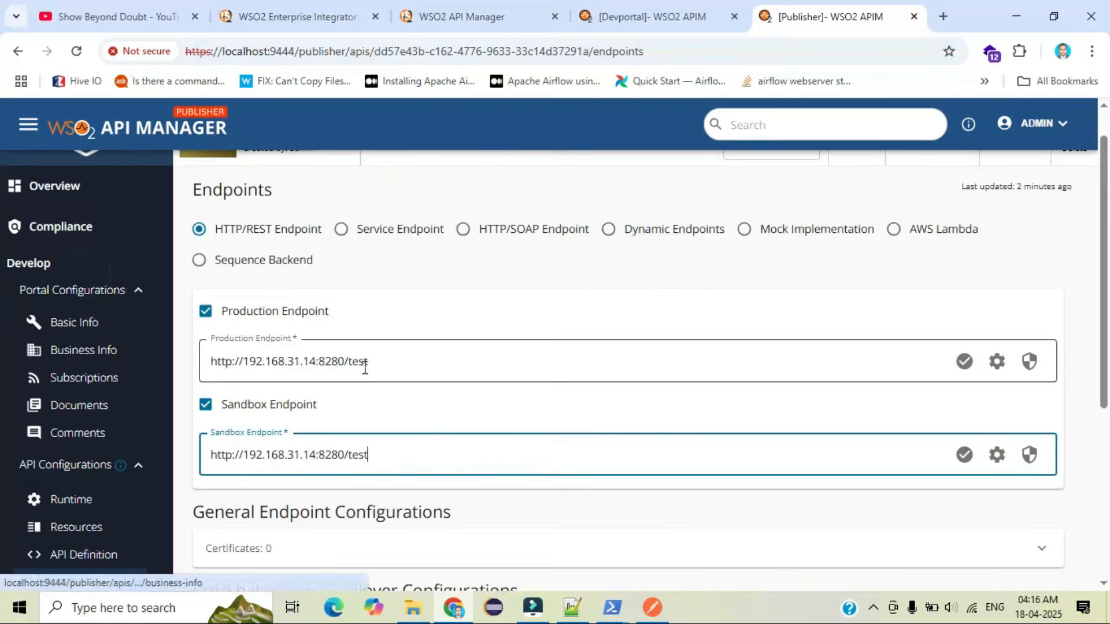
click(382, 366)
triple_click(382, 365)
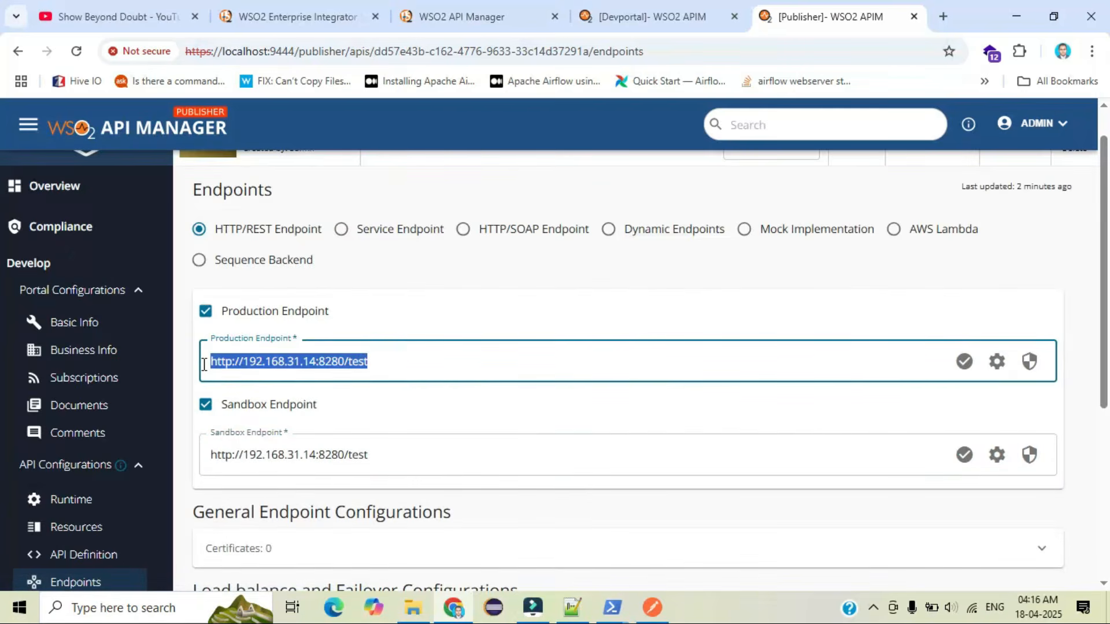
click(206, 405)
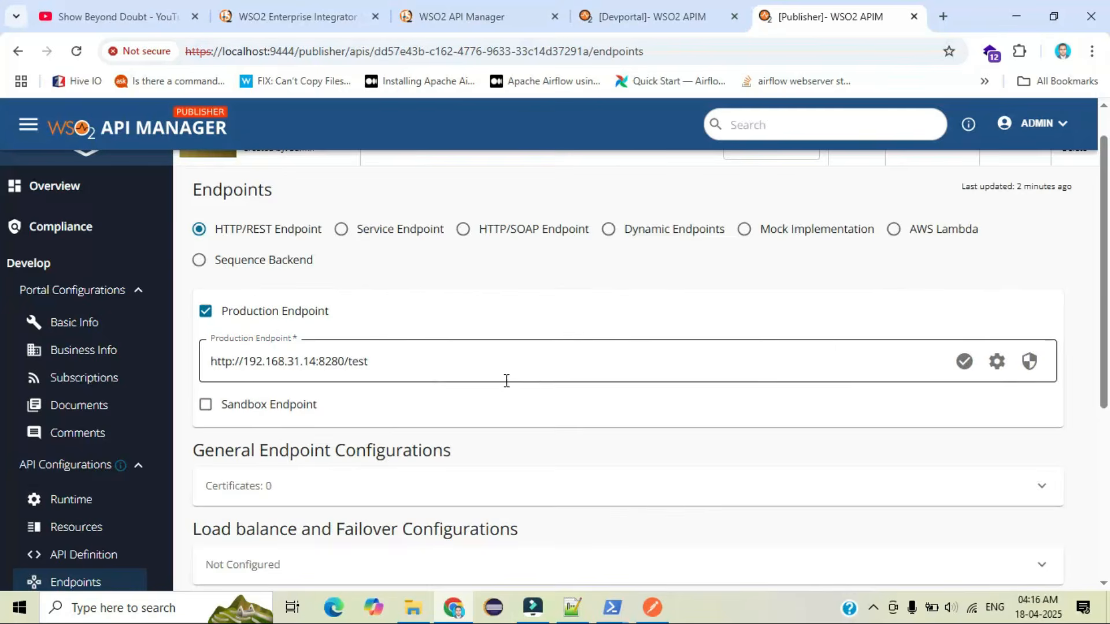
- Save the endpoint configuration and deploy it as a new revision to the Default gateway on localhost
scroll(506, 380, down, 5)
click(335, 313)
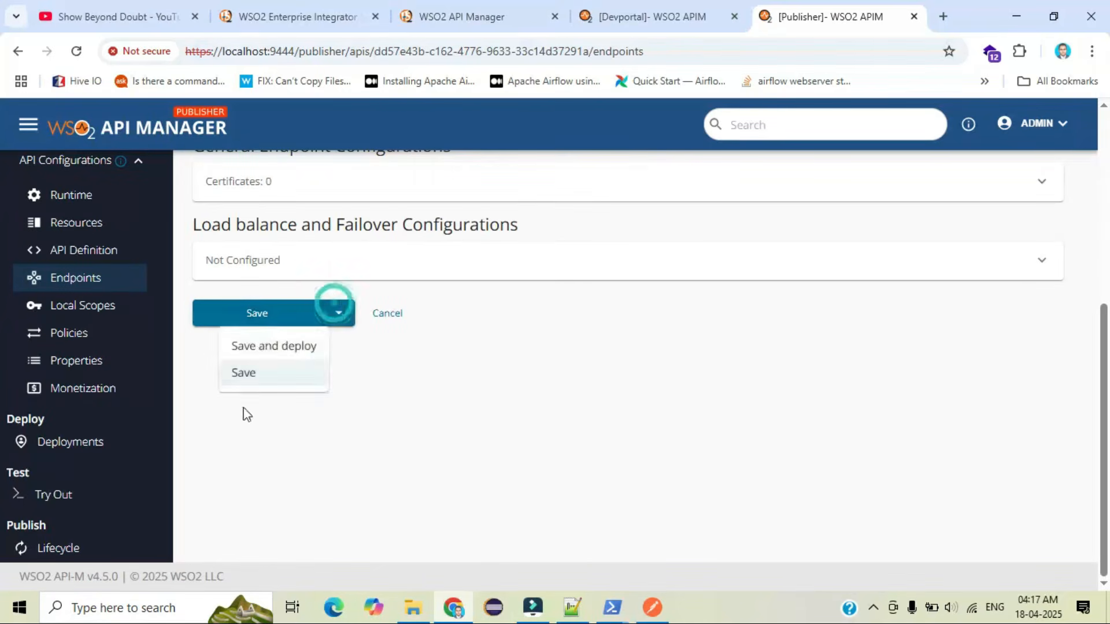
click(265, 347)
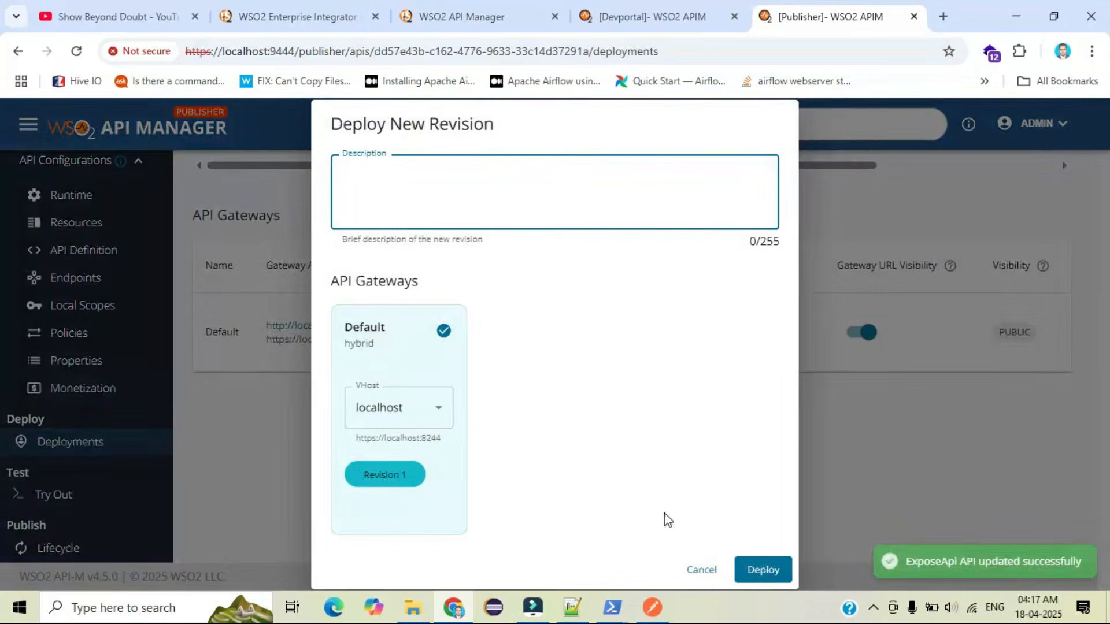
click(765, 571)
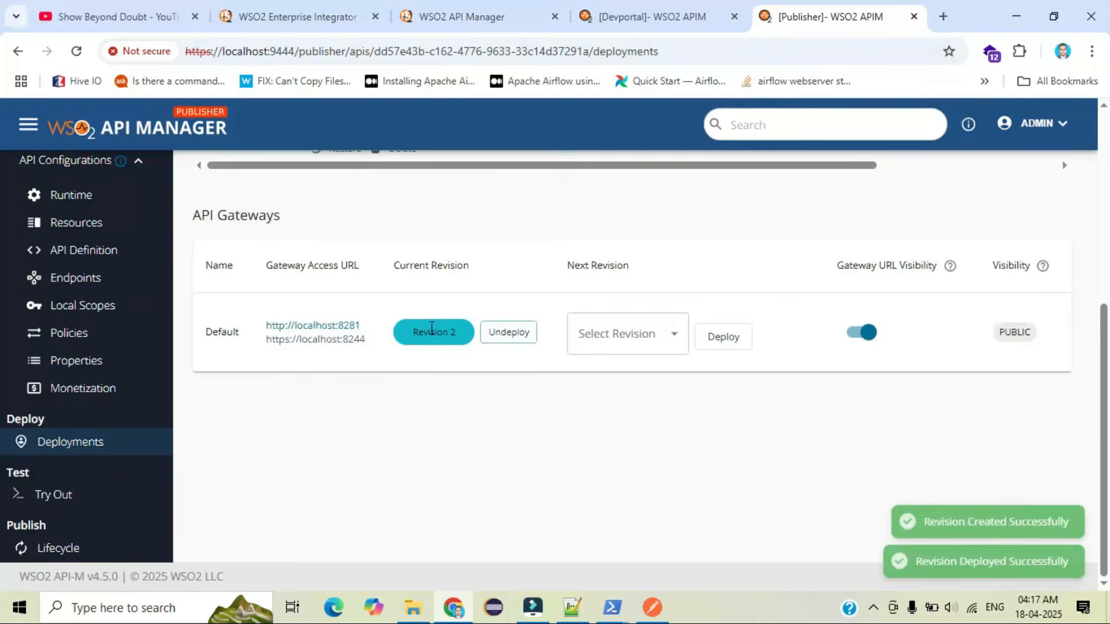
- Check the revision list and reopen ExposeApi's endpoints to review the production endpoint URL
scroll(431, 317, up, 5)
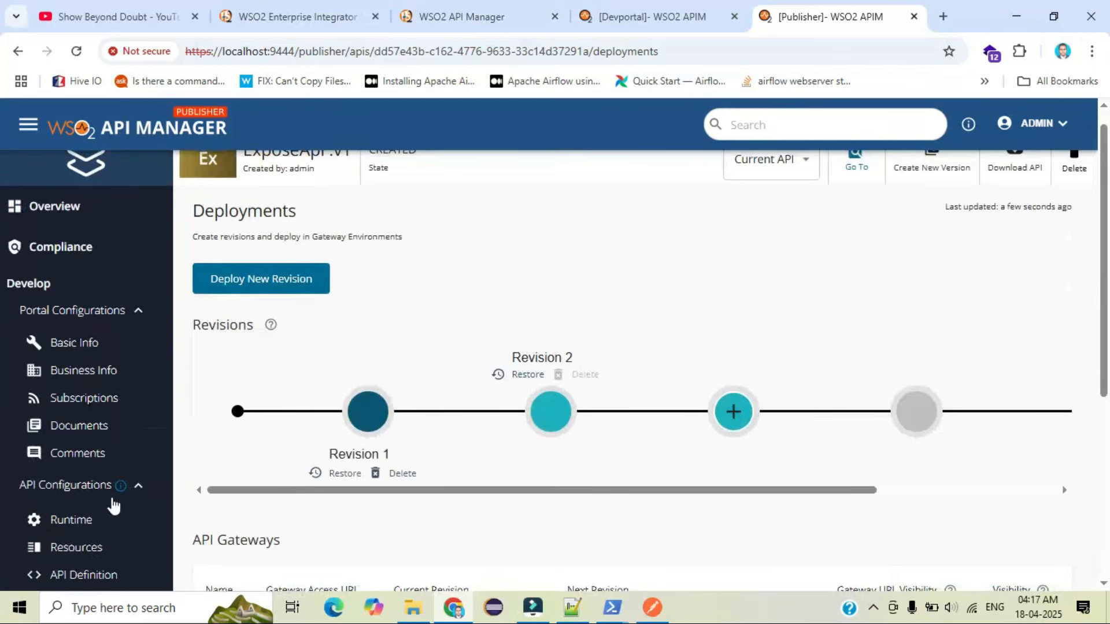
scroll(89, 543, down, 5)
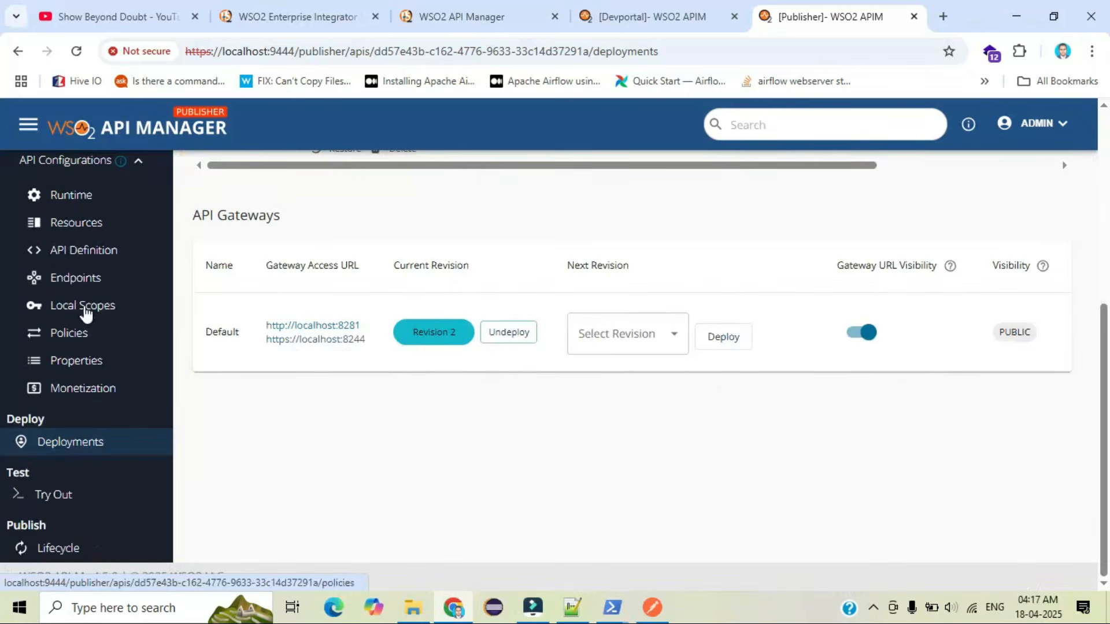
click(77, 274)
scroll(502, 268, up, 5)
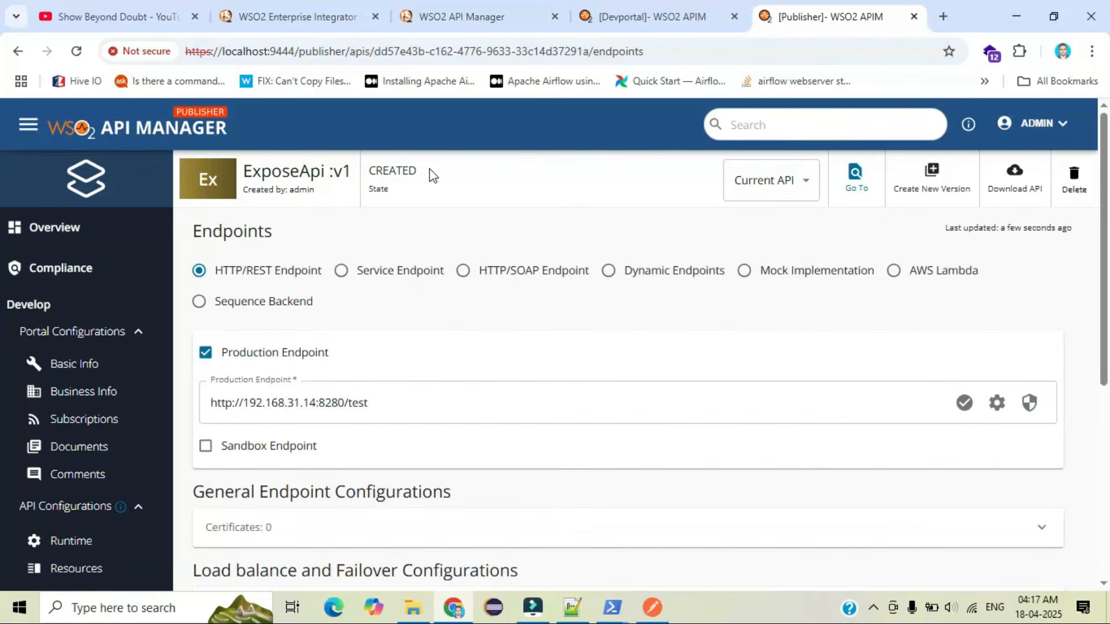
triple_click(377, 403)
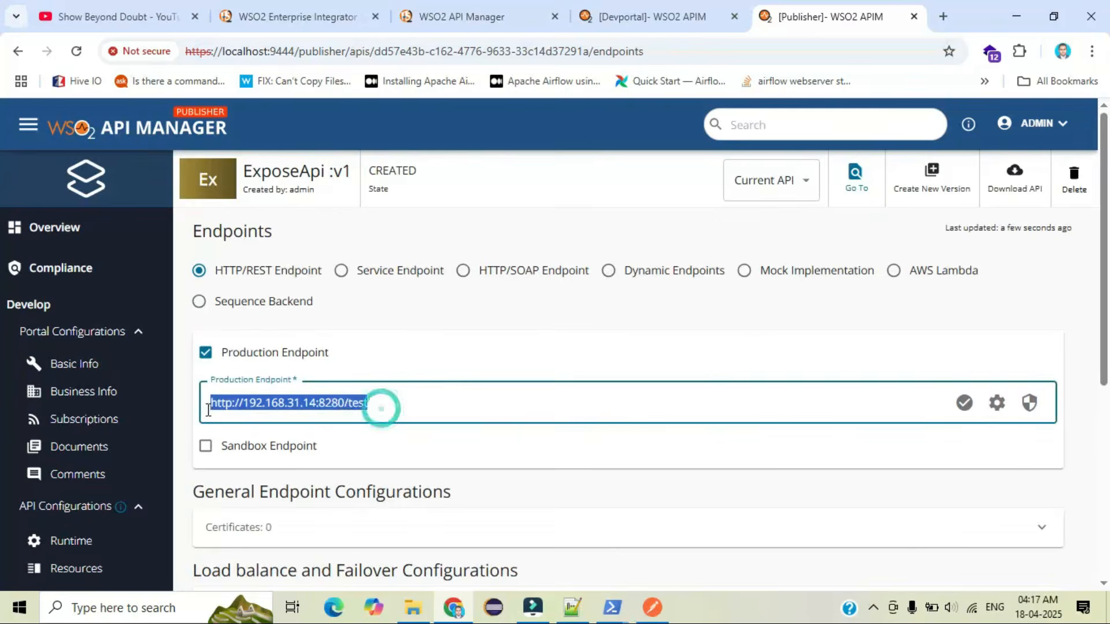
click(650, 606)
click(594, 133)
drag(588, 134, 407, 142)
click(1011, 133)
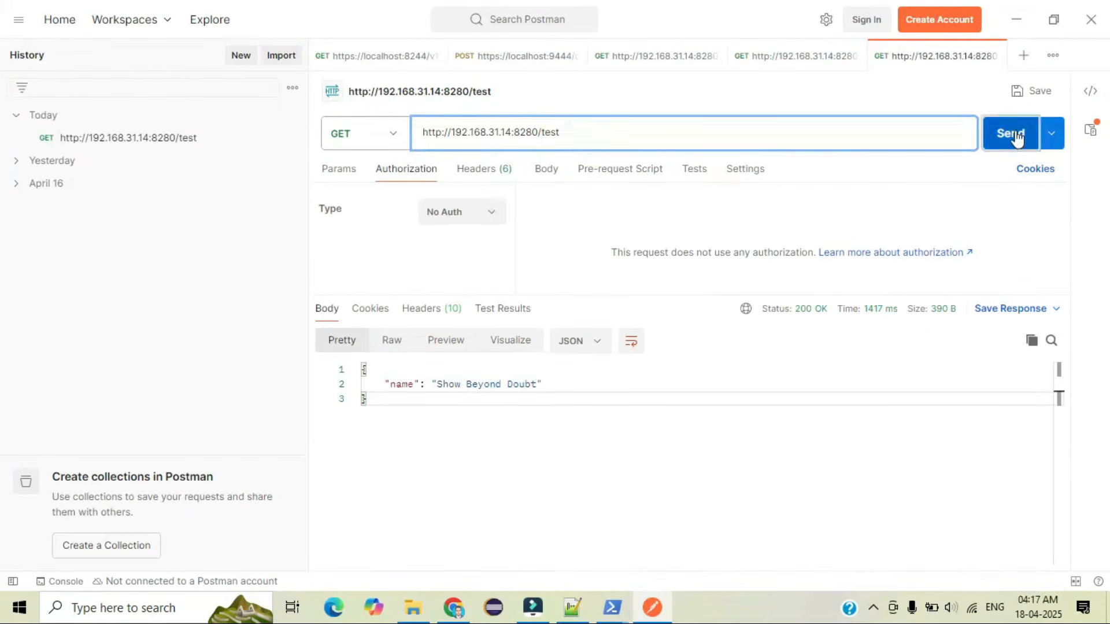
drag(387, 410, 360, 363)
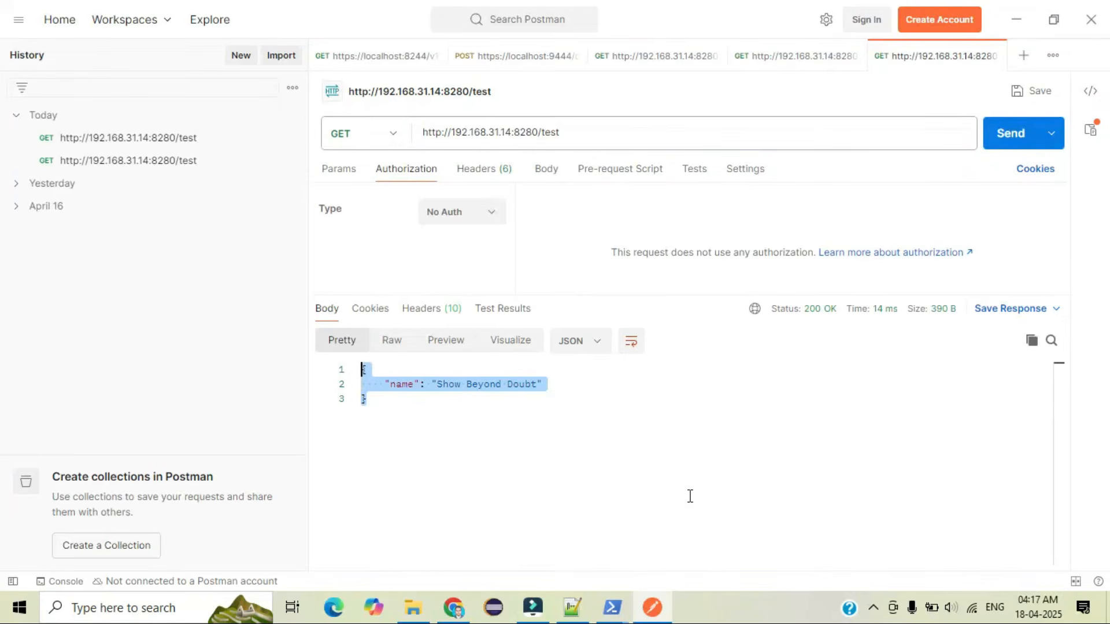
click(652, 607)
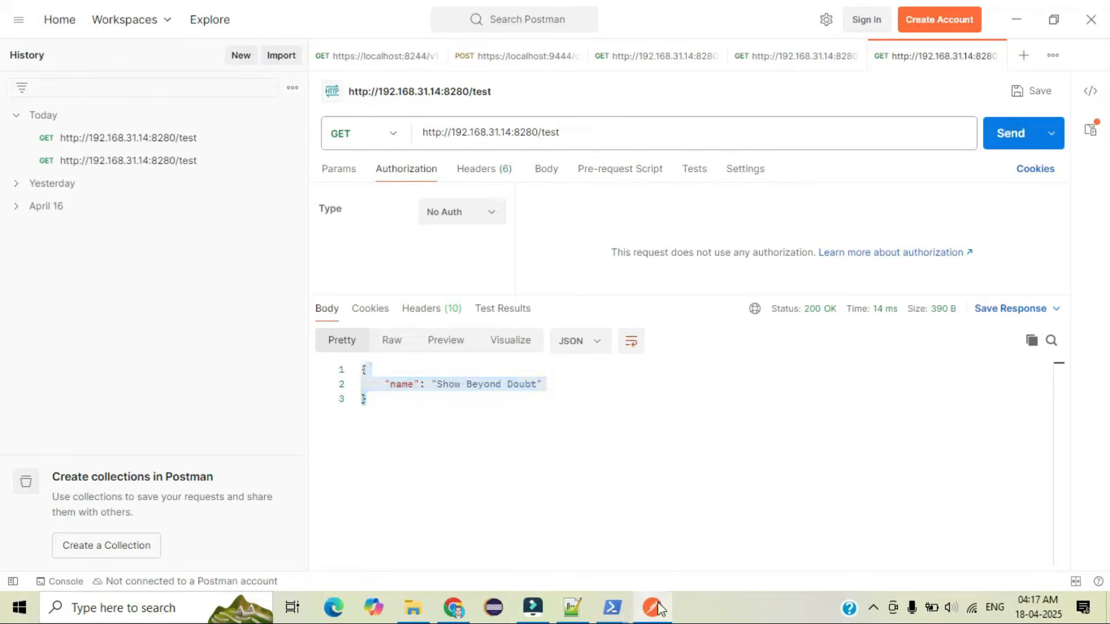
- Check ExposeApi's overview and publish the API from its lifecycle page
scroll(258, 449, down, 5)
scroll(261, 448, up, 1)
scroll(263, 448, up, 4)
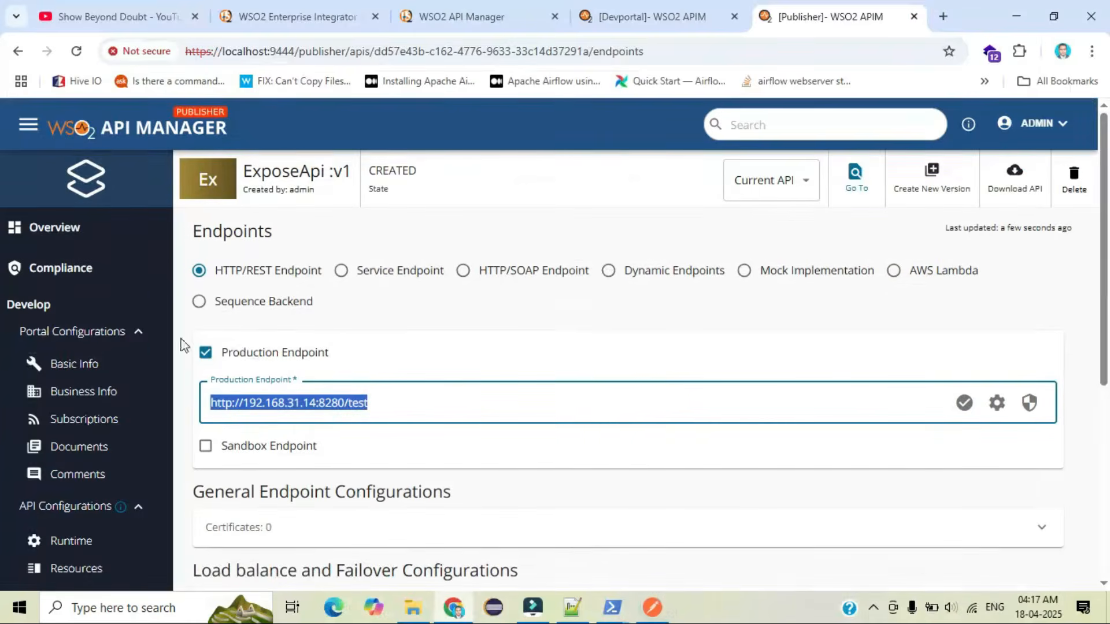
click(81, 226)
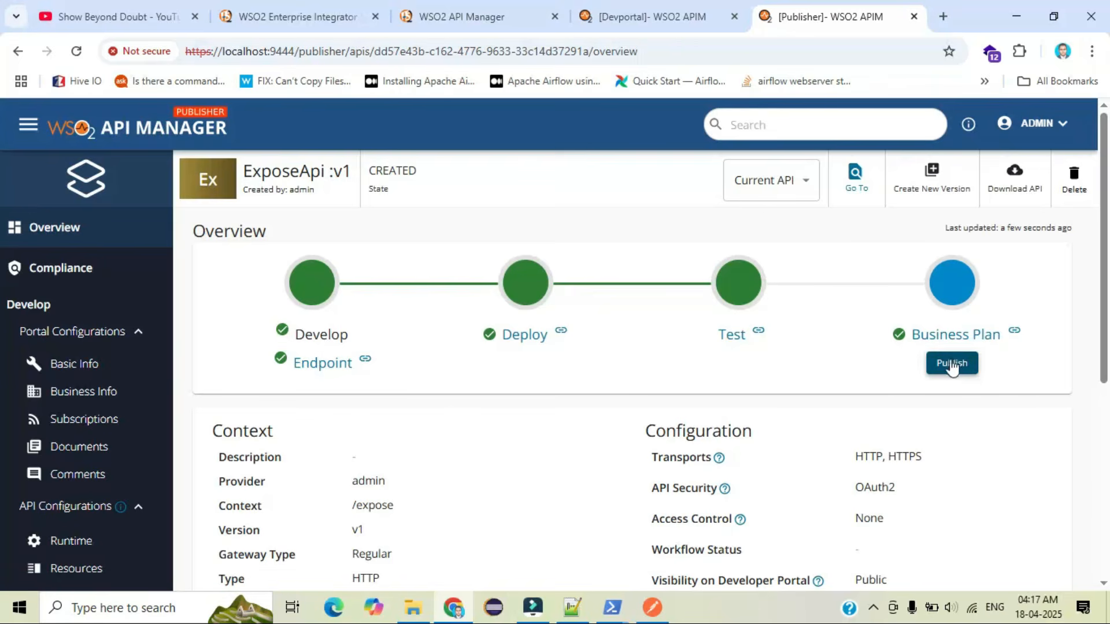
scroll(68, 457, down, 5)
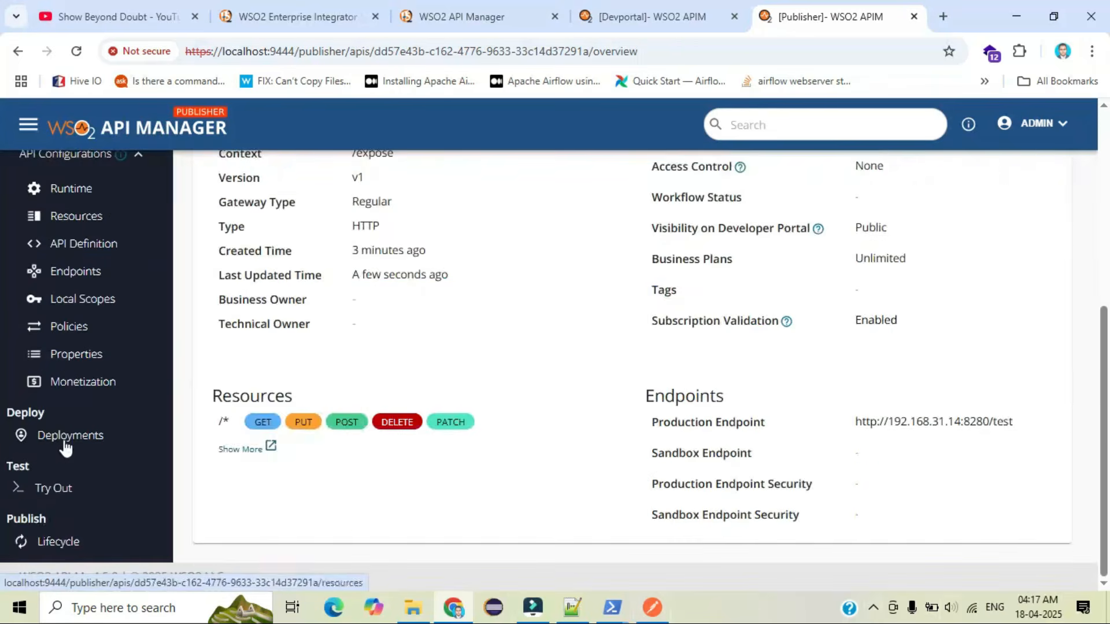
click(59, 544)
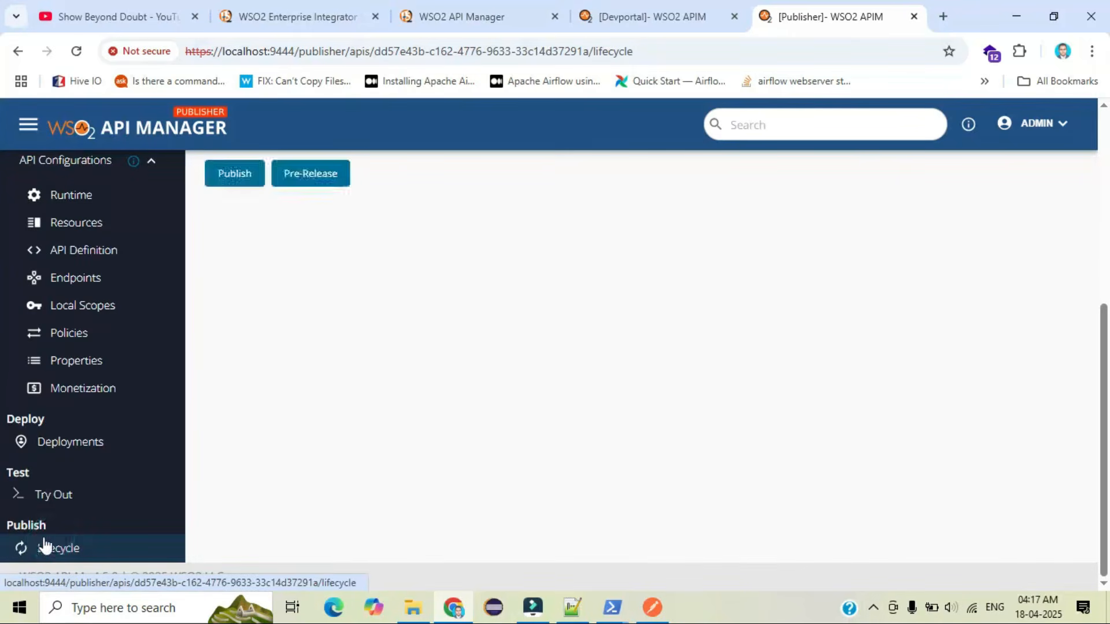
scroll(207, 448, up, 4)
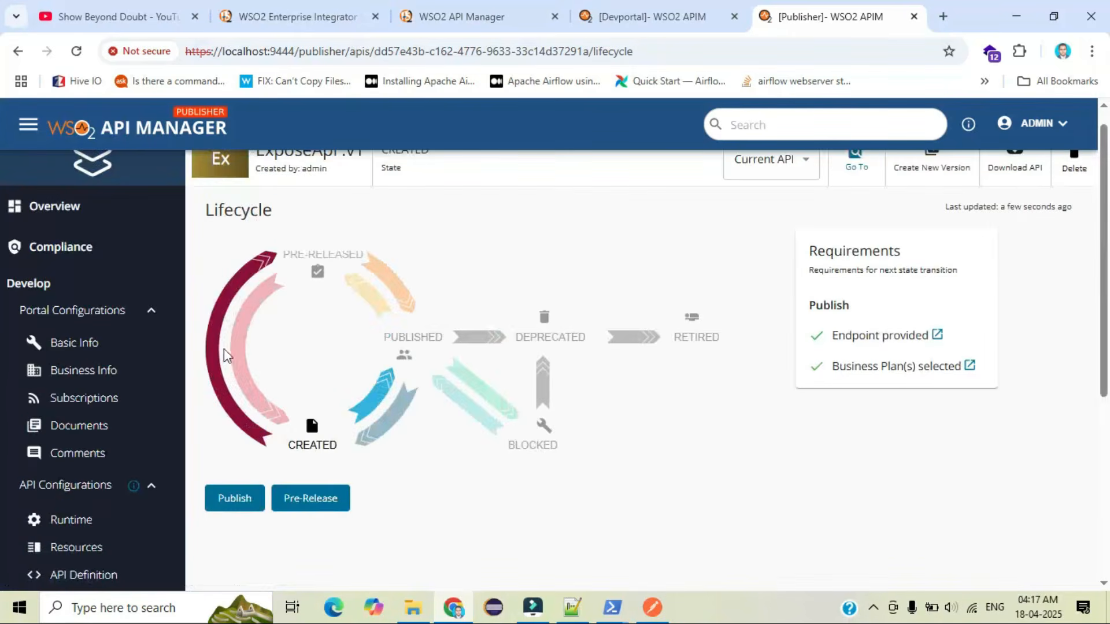
click(231, 497)
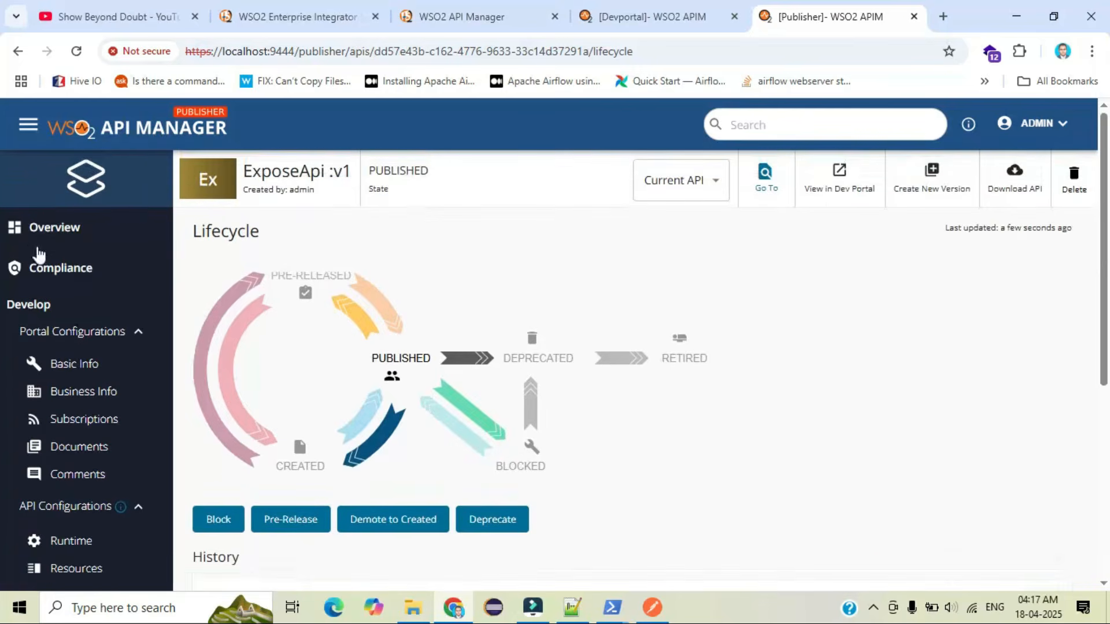
- Check ExposeApi's overview, switch to the Developer Portal, refresh its API list and open ExposeApi
click(37, 227)
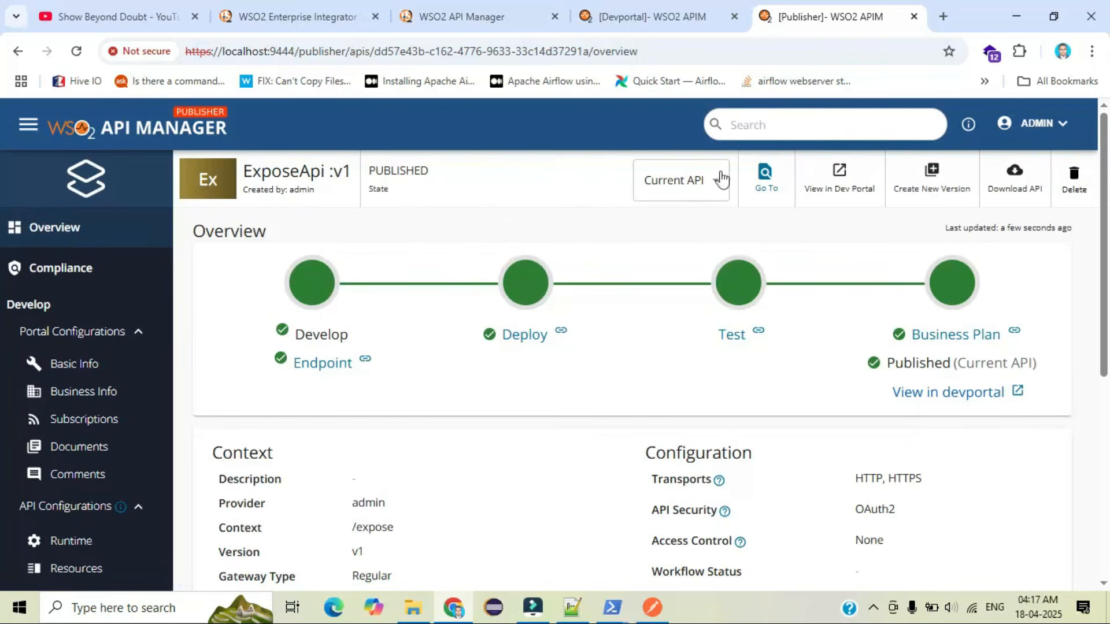
click(603, 11)
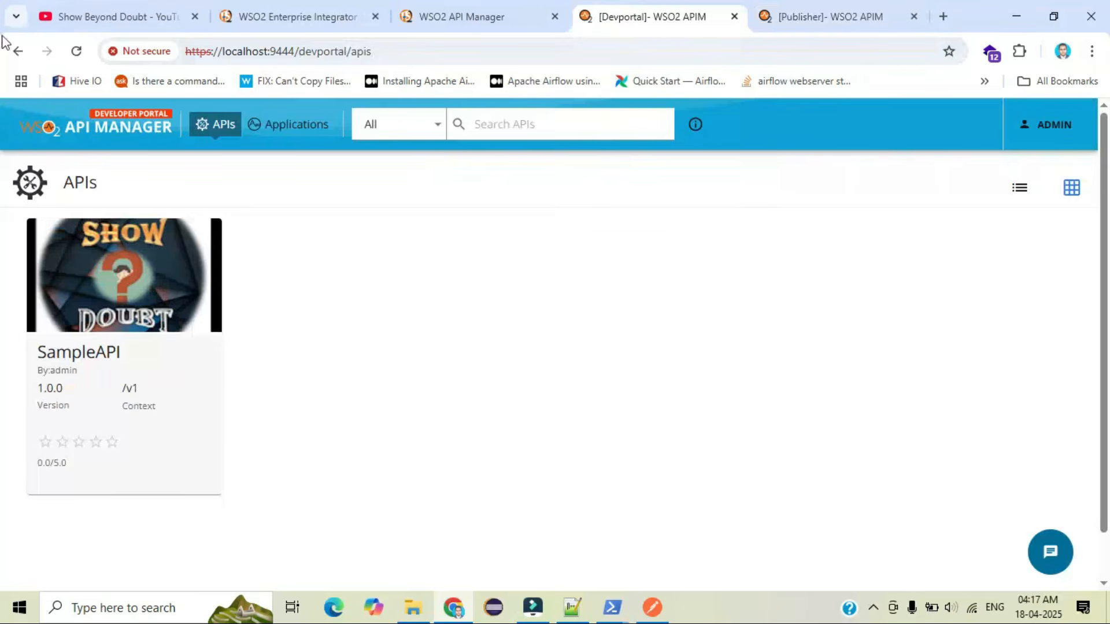
click(75, 51)
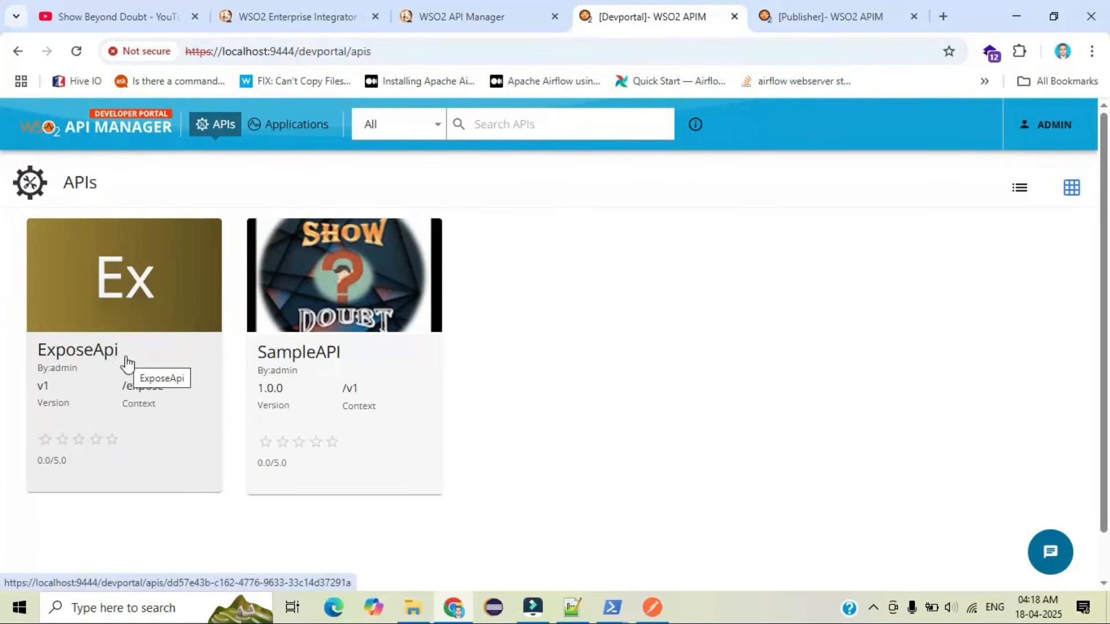
click(126, 328)
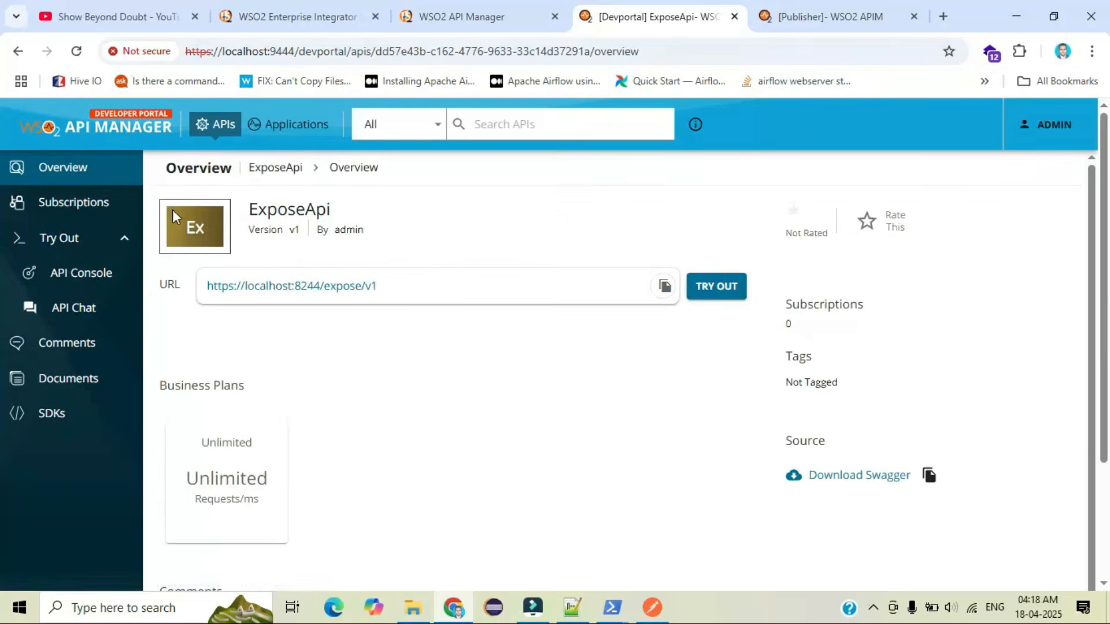
- Compare the backend URL in Postman with ExposeApi's gateway URL in the Developer Portal
click(652, 608)
triple_click(596, 133)
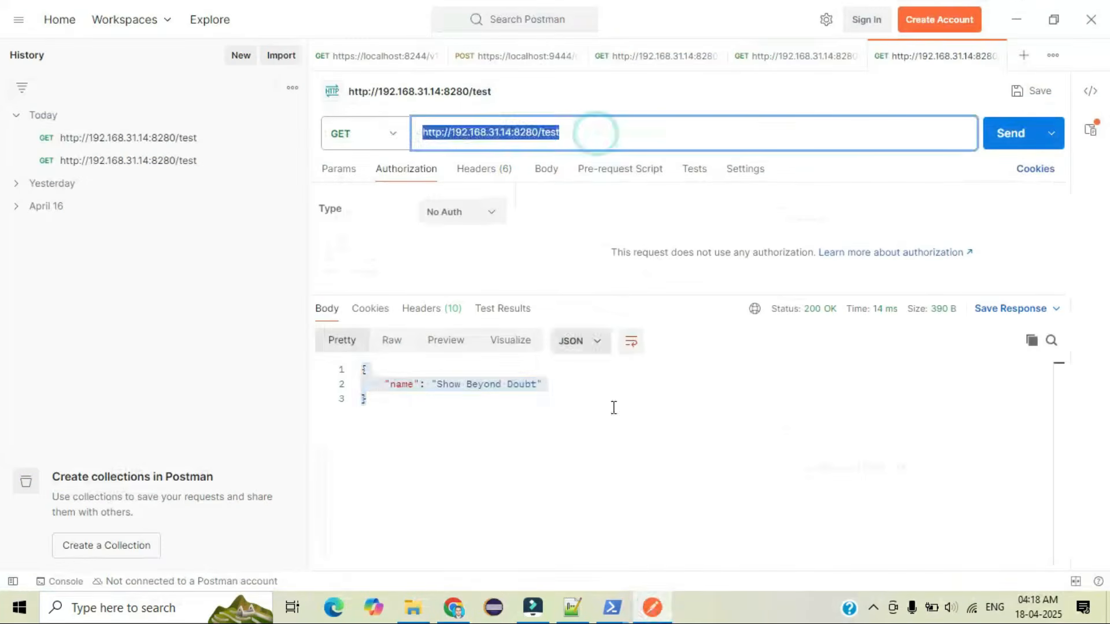
key(alt+Tab)
drag(397, 284, 198, 284)
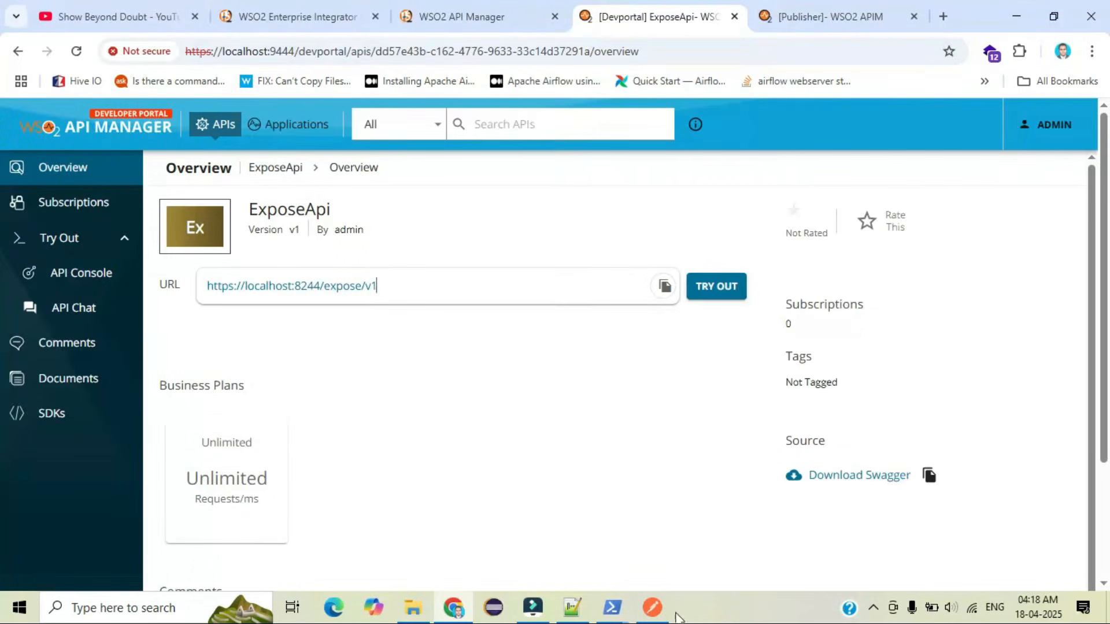
click(653, 608)
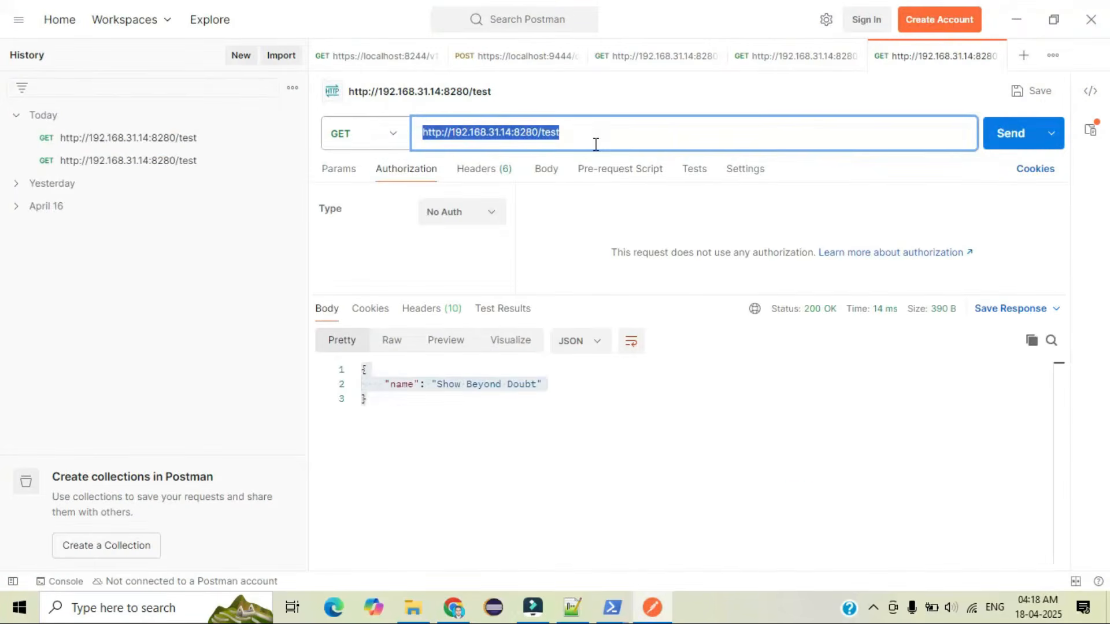
click(429, 426)
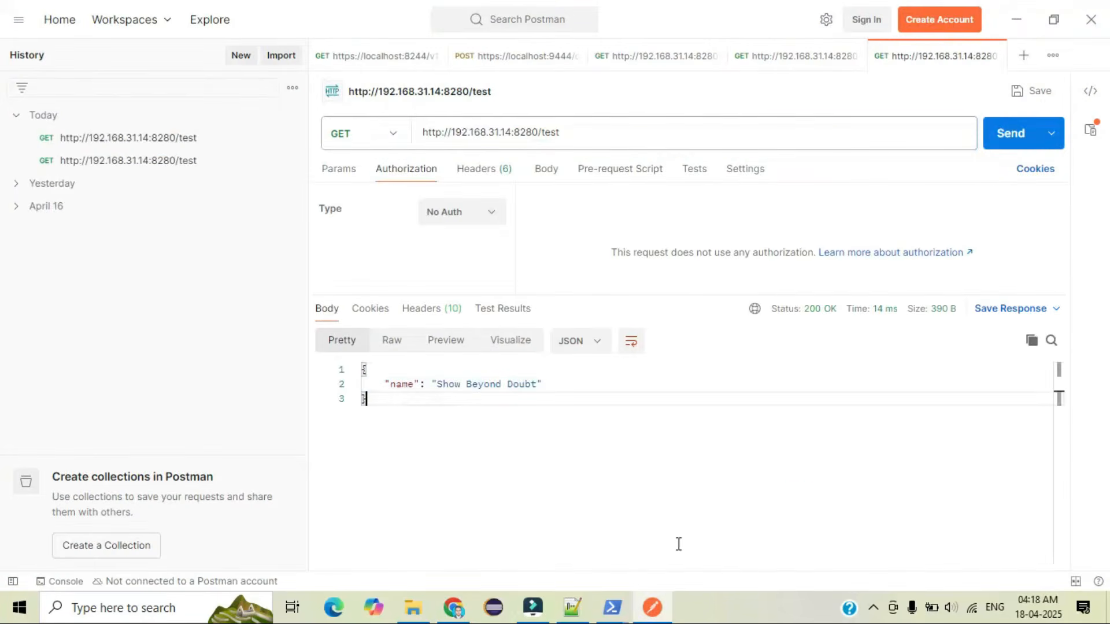
click(668, 616)
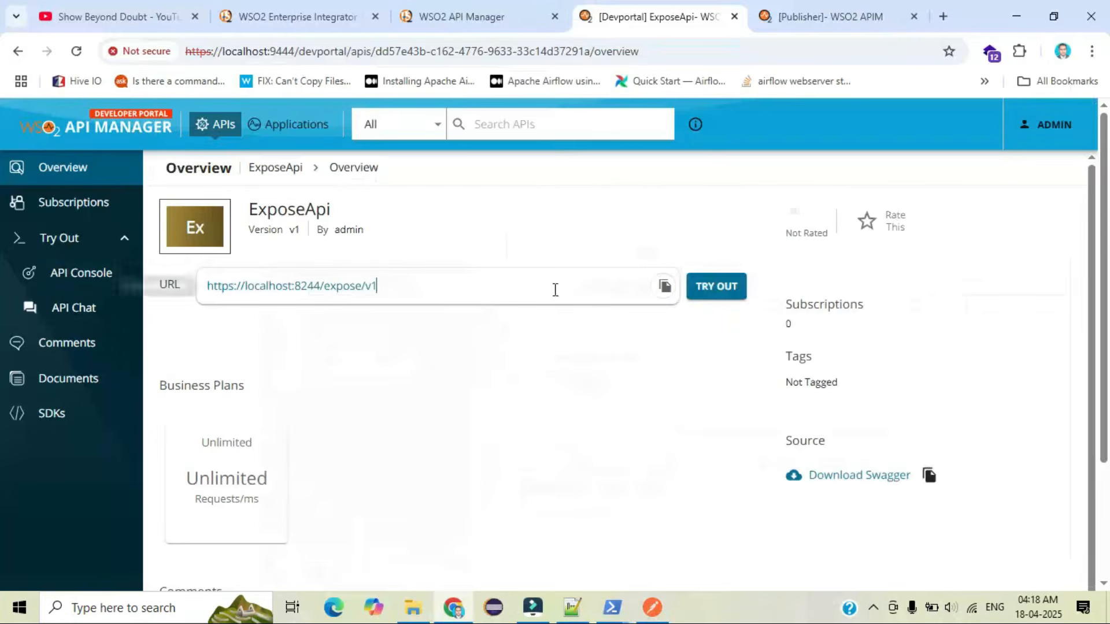
- Open ExposeApi's API Console and examine its security, gateway environment and resource methods
click(81, 275)
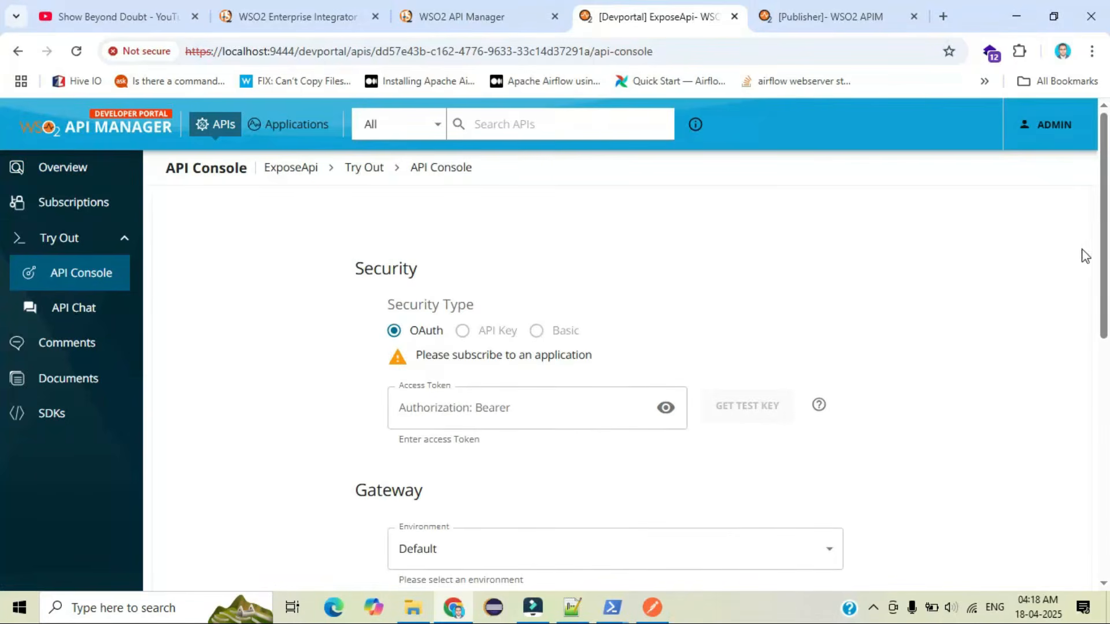
scroll(1101, 242, down, 2)
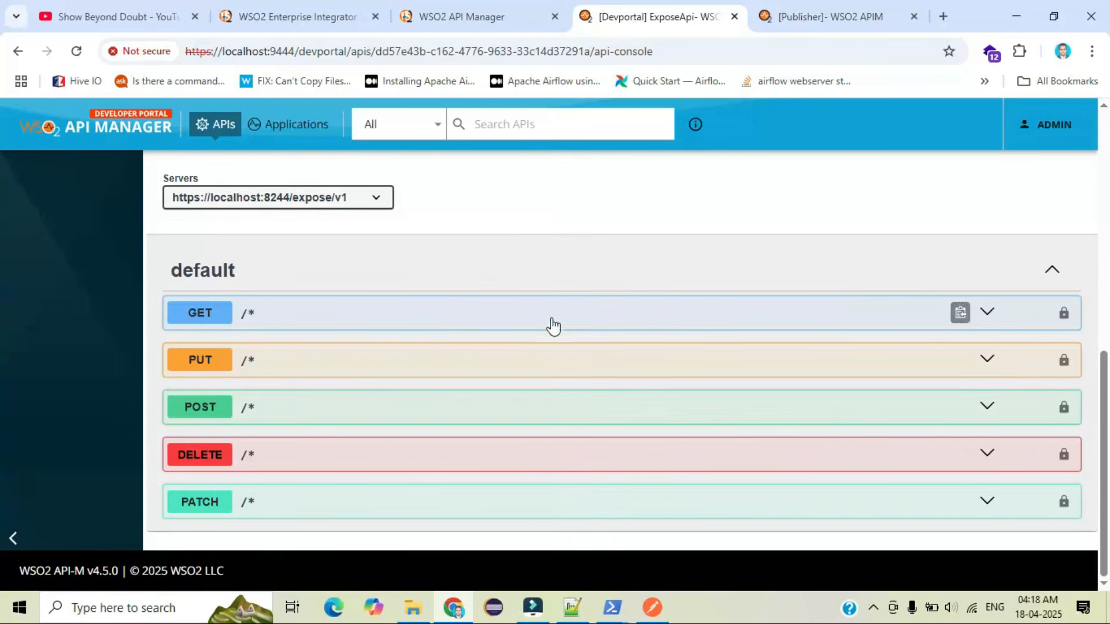
scroll(459, 321, up, 4)
scroll(459, 321, down, 4)
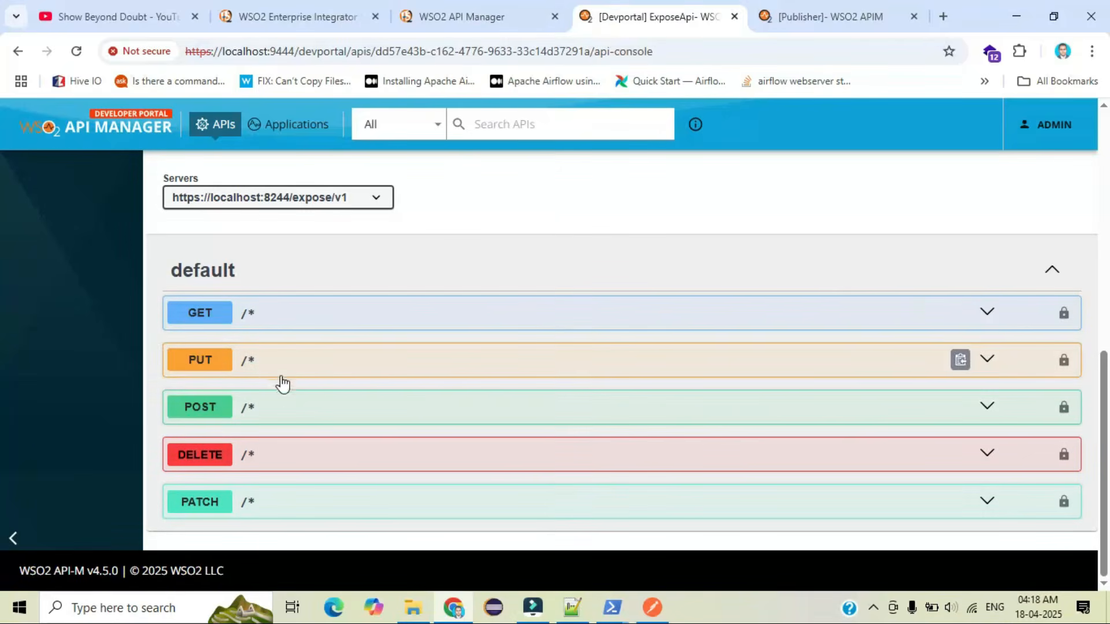
scroll(288, 505, up, 4)
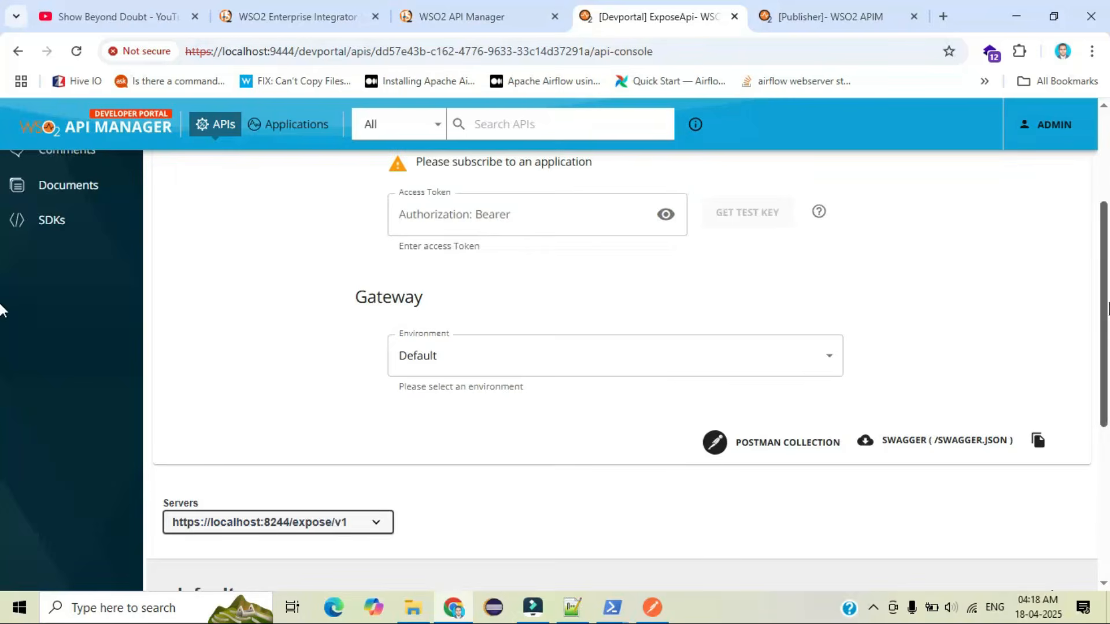
- Examine the API Console's resource methods, security and gateway settings, and the server URLs offered for ExposeApi
scroll(1, 346, down, 4)
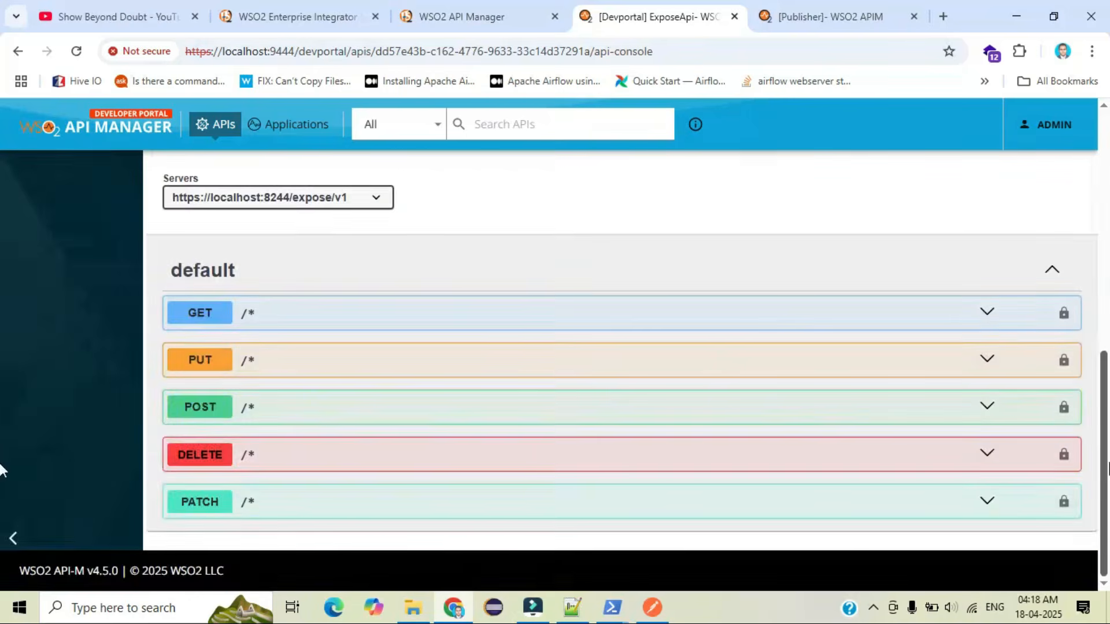
scroll(1, 405, up, 3)
scroll(1, 357, up, 4)
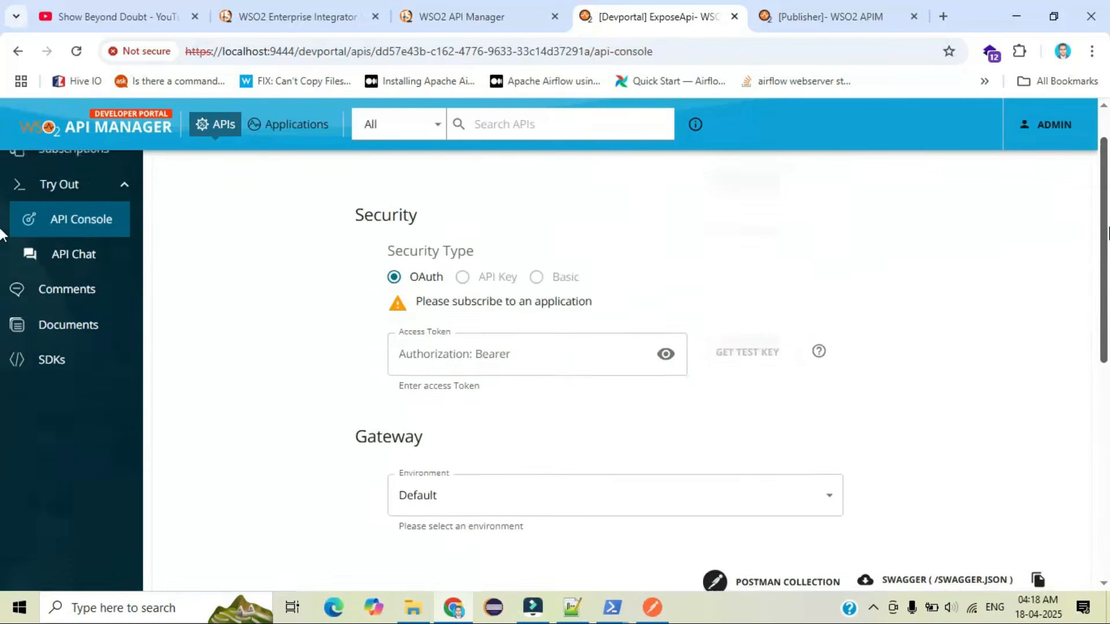
scroll(1, 356, down, 3)
scroll(2, 370, down, 2)
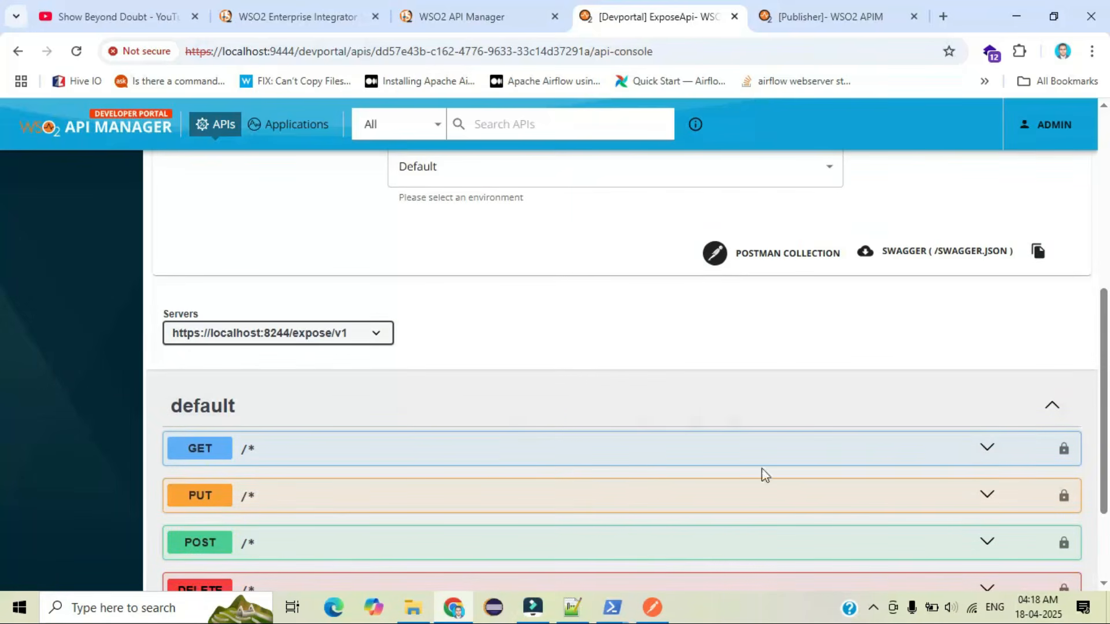
click(352, 335)
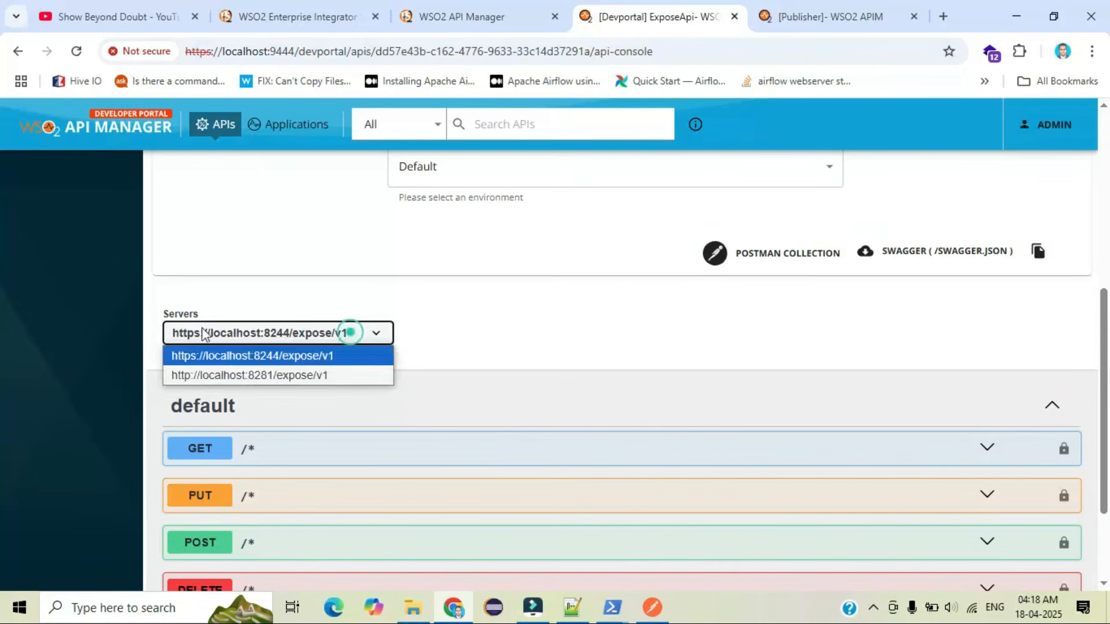
click(483, 344)
scroll(570, 251, up, 7)
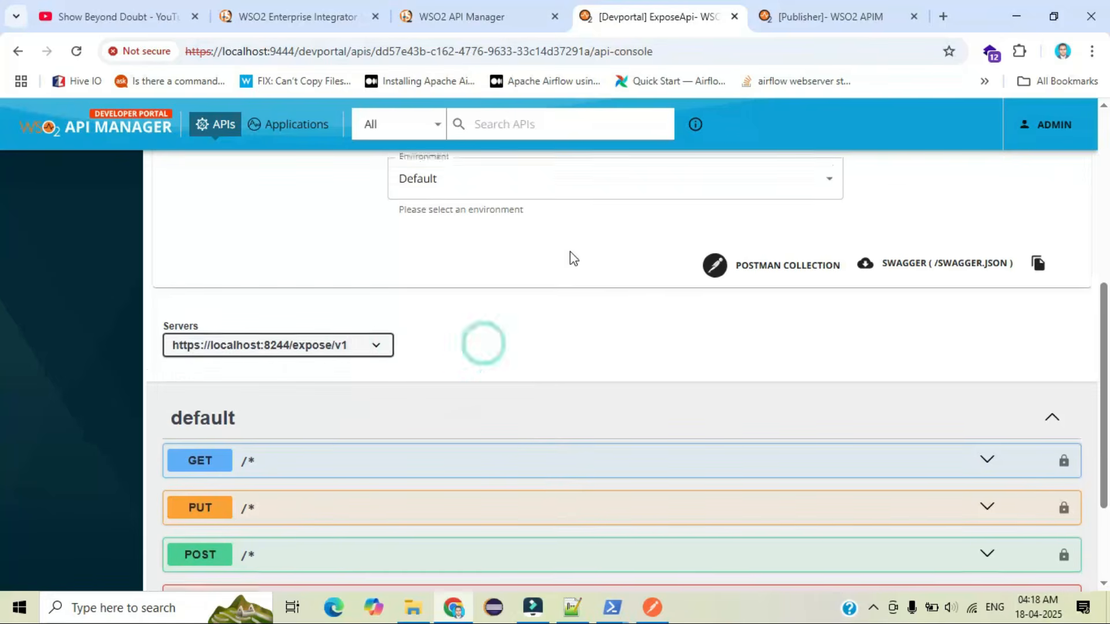
scroll(570, 252, down, 6)
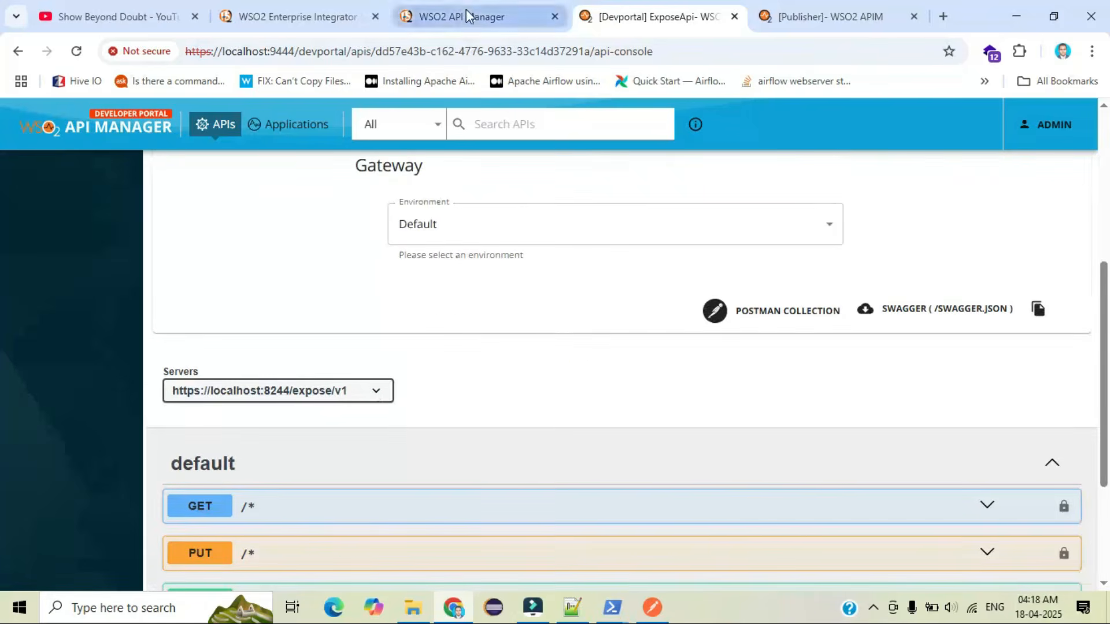
- Switch to the Publisher, check ExposeApi's overview and open its Resources configuration
click(800, 13)
scroll(104, 435, down, 5)
scroll(104, 435, up, 5)
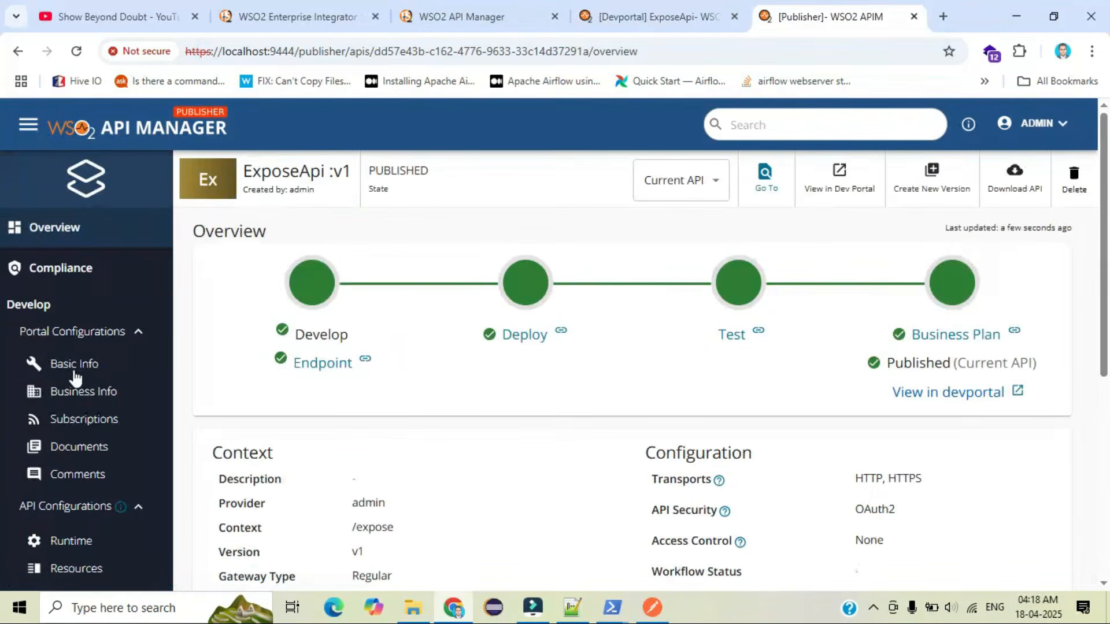
scroll(97, 389, down, 5)
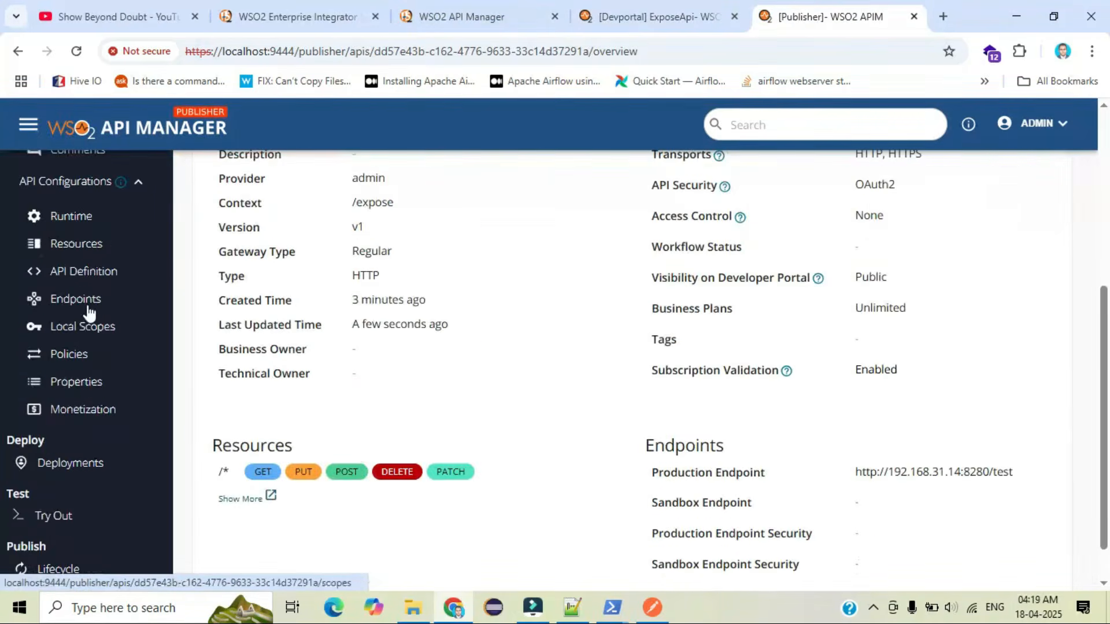
click(75, 239)
scroll(669, 329, down, 5)
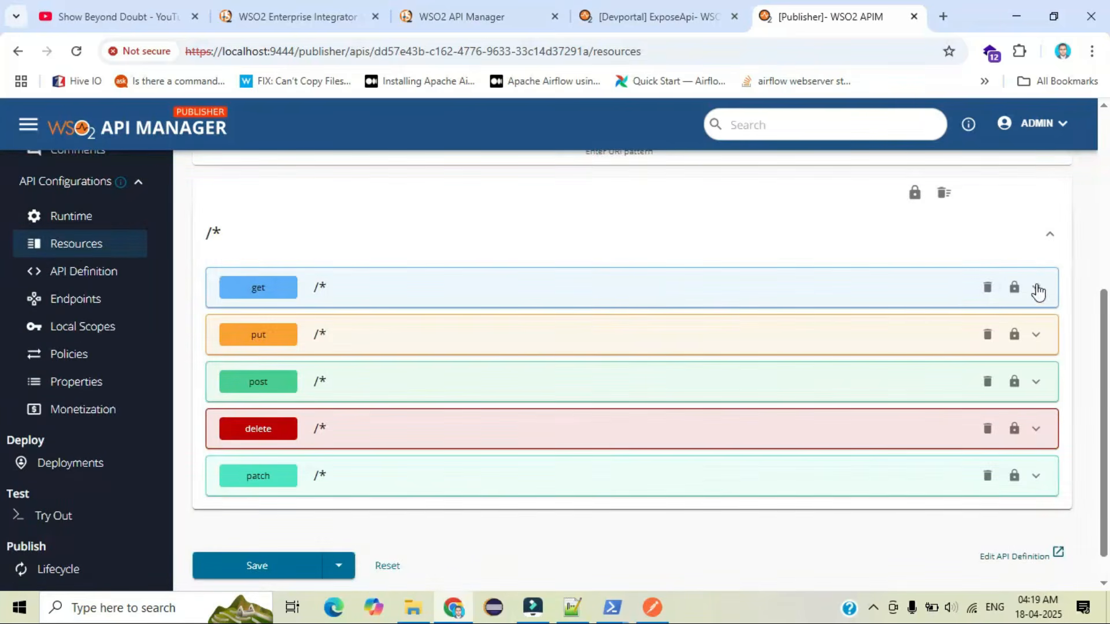
- Mark the get, put, post, delete and patch operations of the /* resource for deletion
click(987, 287)
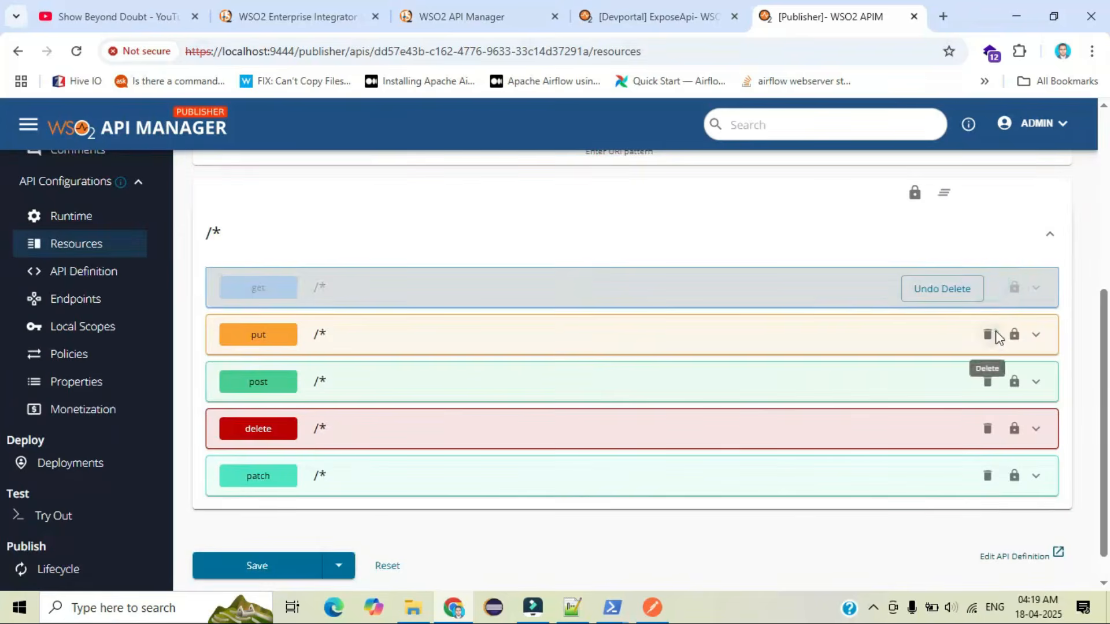
click(988, 335)
click(989, 382)
click(987, 428)
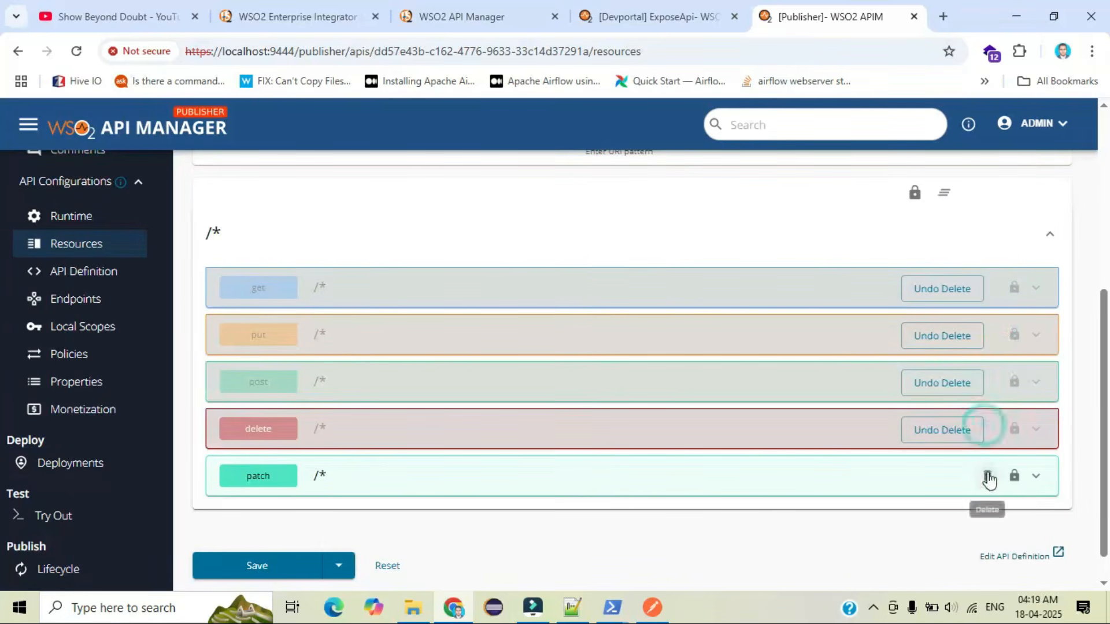
click(988, 475)
- Add a GET operation with the URI pattern /show, checking the server URL in the Developer Portal's API Console
drag(1105, 416, 1090, 297)
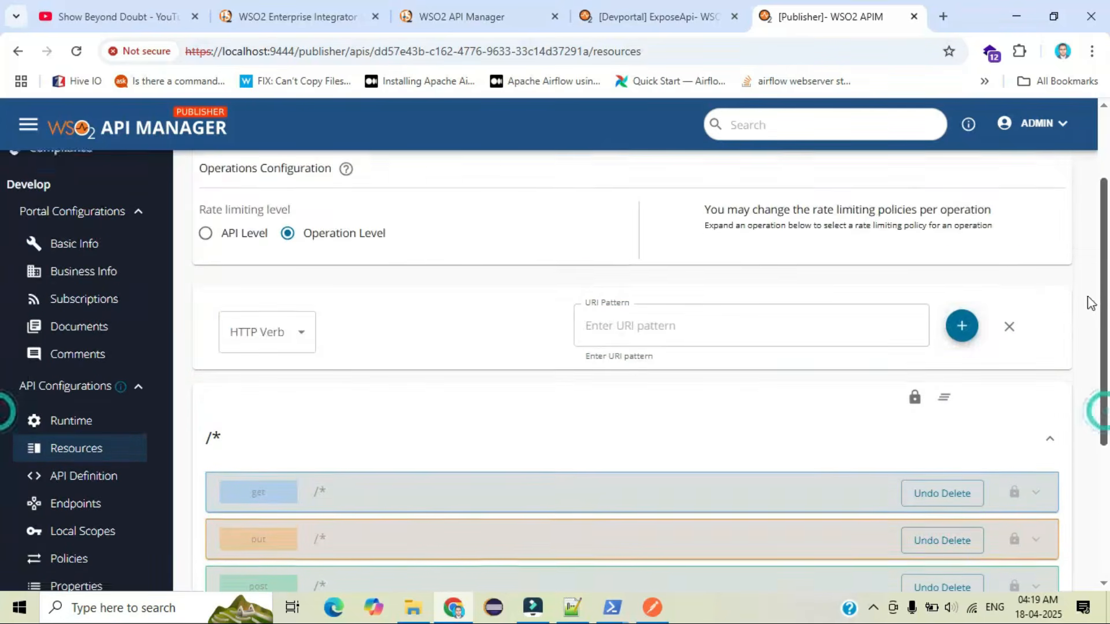
click(282, 347)
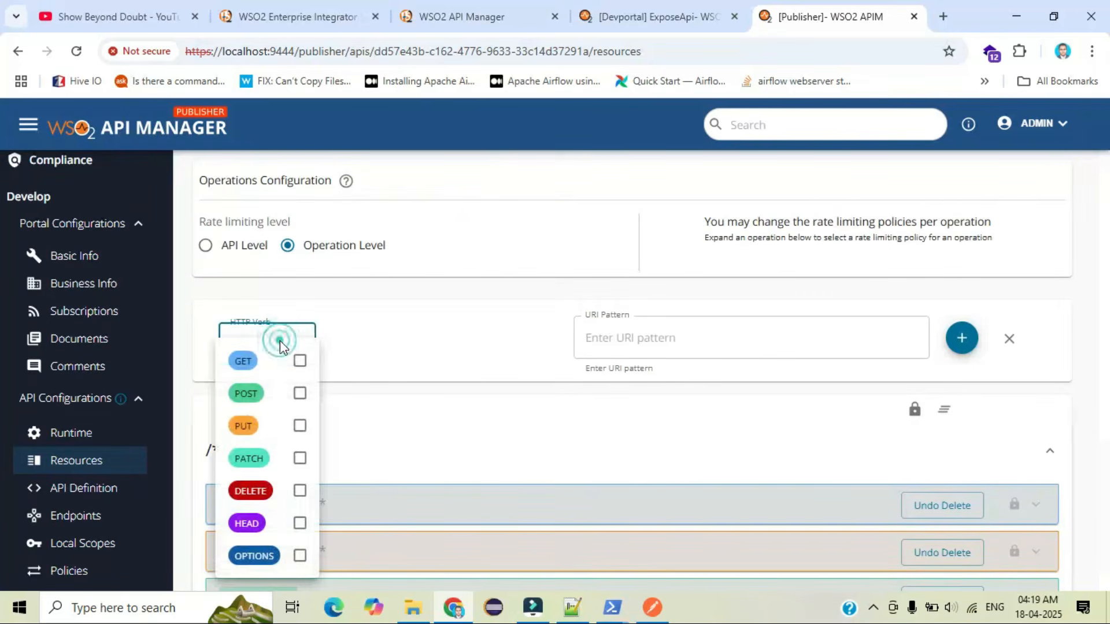
click(299, 363)
click(354, 372)
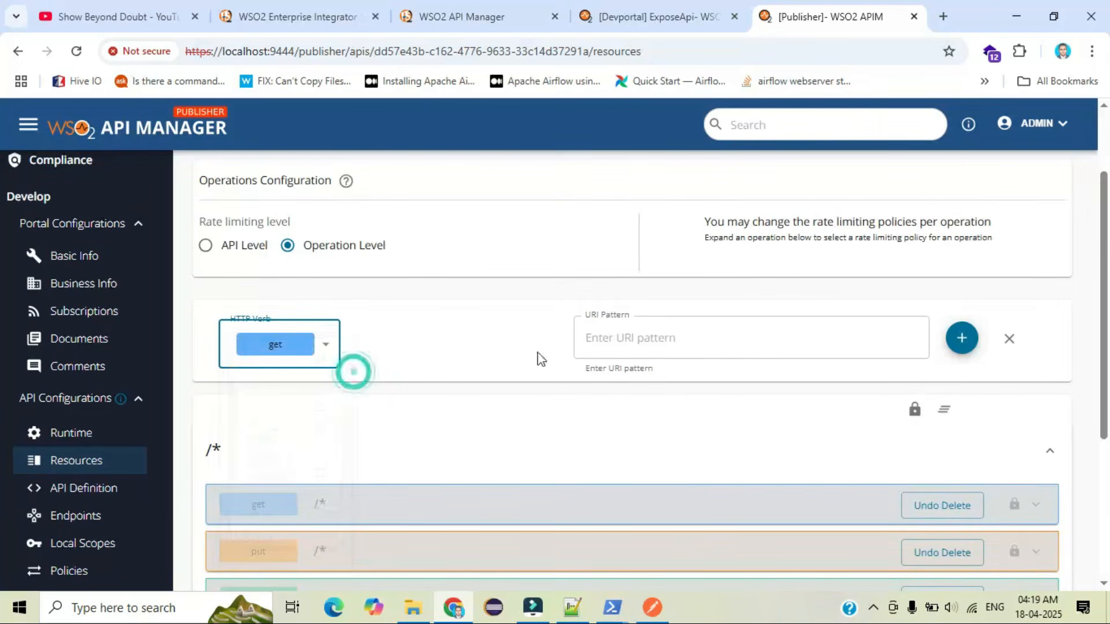
click(640, 348)
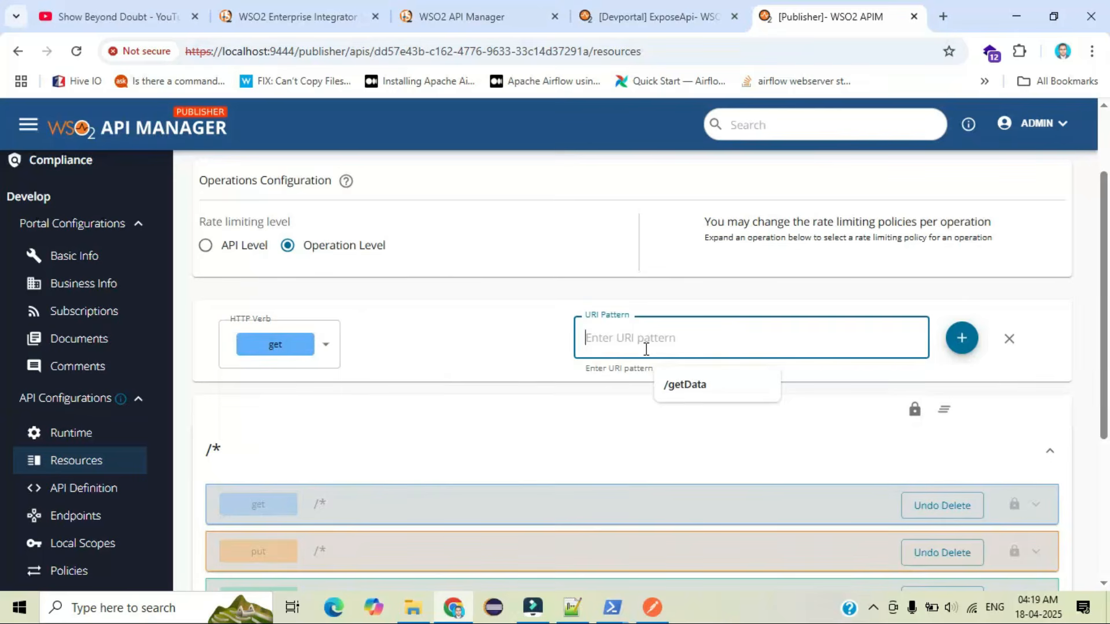
click(671, 6)
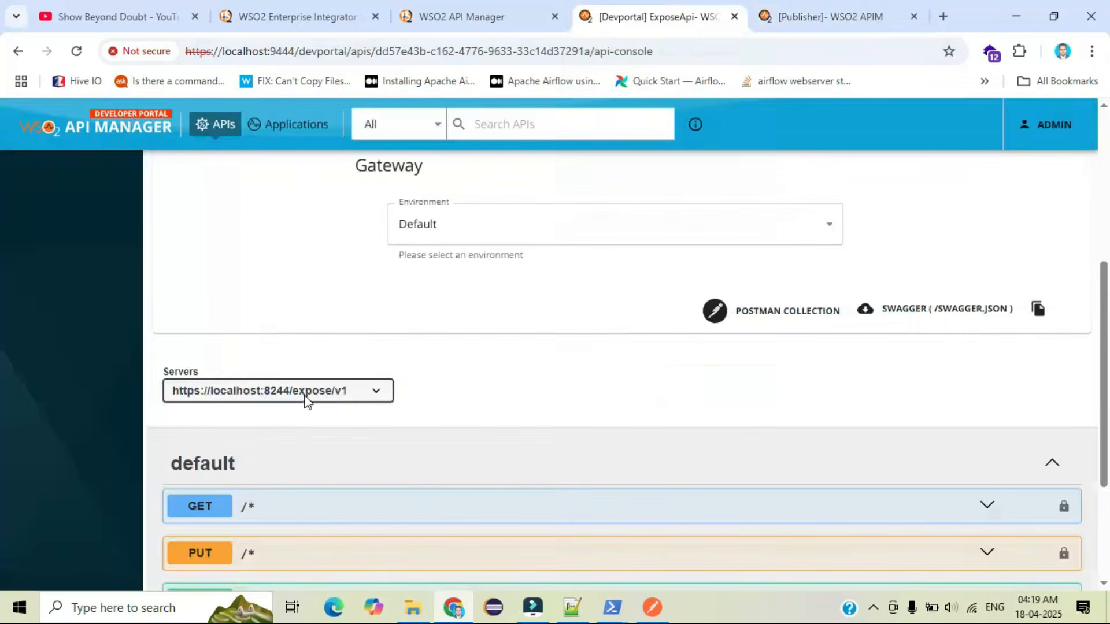
click(819, 15)
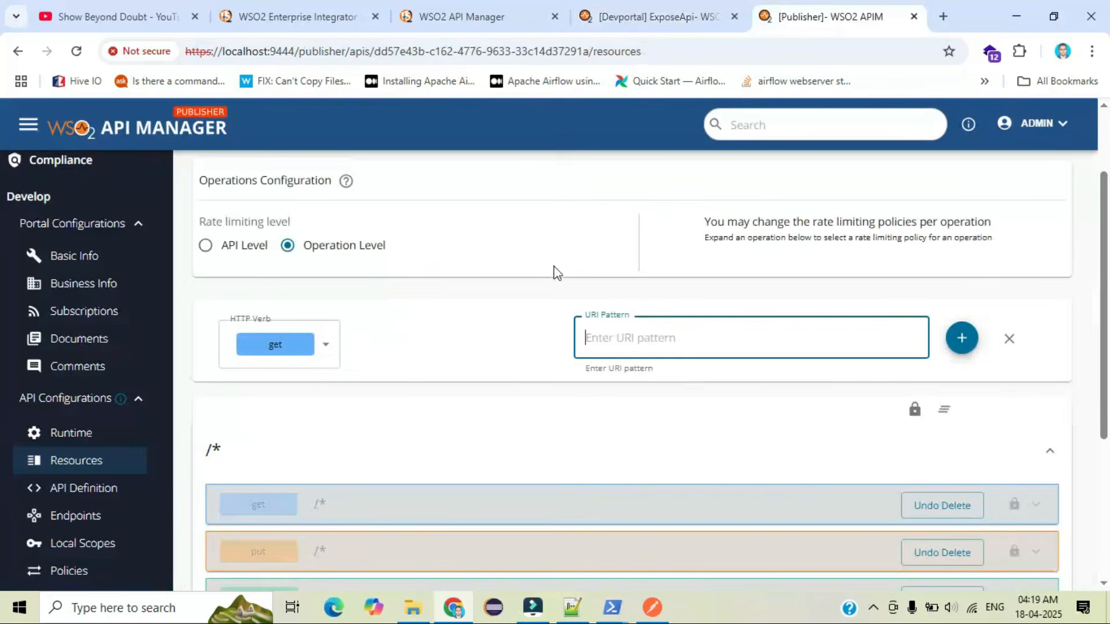
click(697, 337)
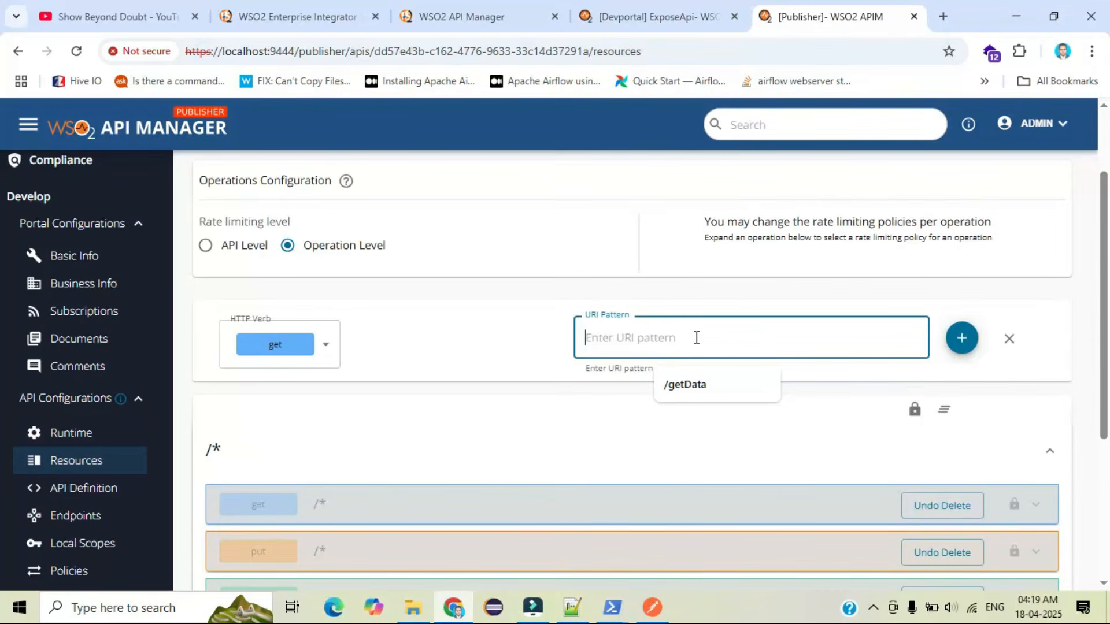
text(/show)
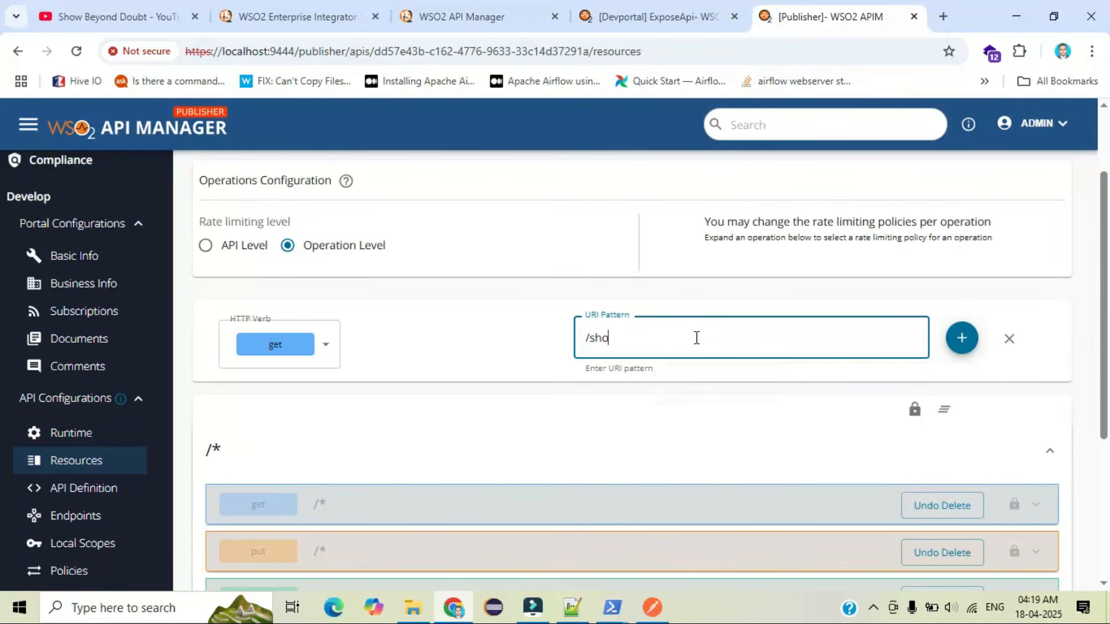
click(970, 337)
- Review the resource changes, save them and deploy a new revision to the Default gateway with VHost localhost
scroll(1034, 380, down, 5)
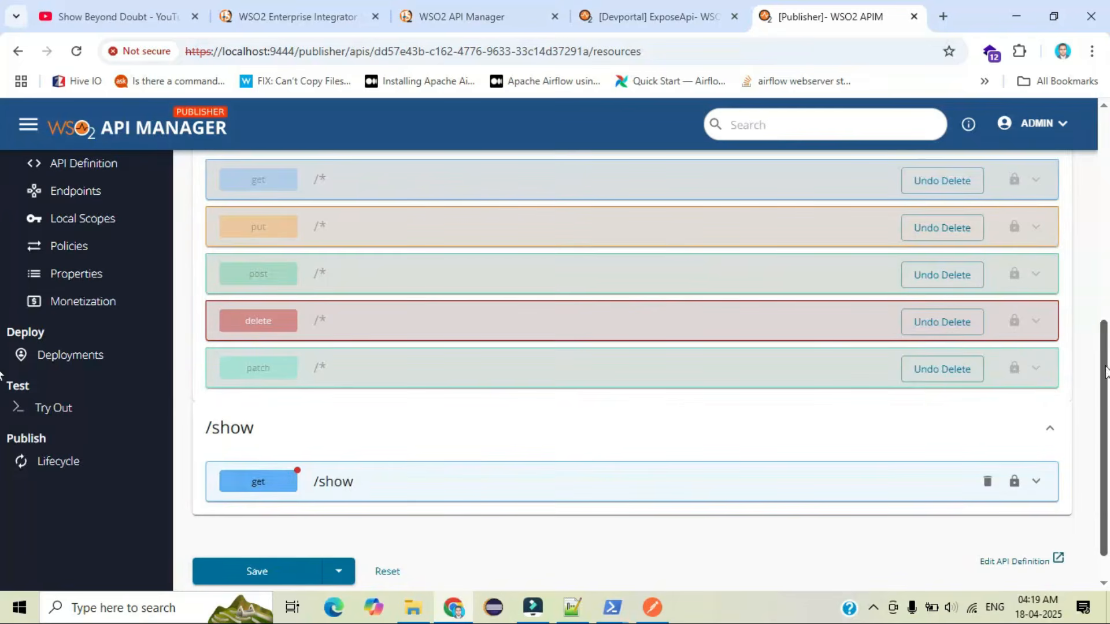
drag(1104, 371, 1105, 325)
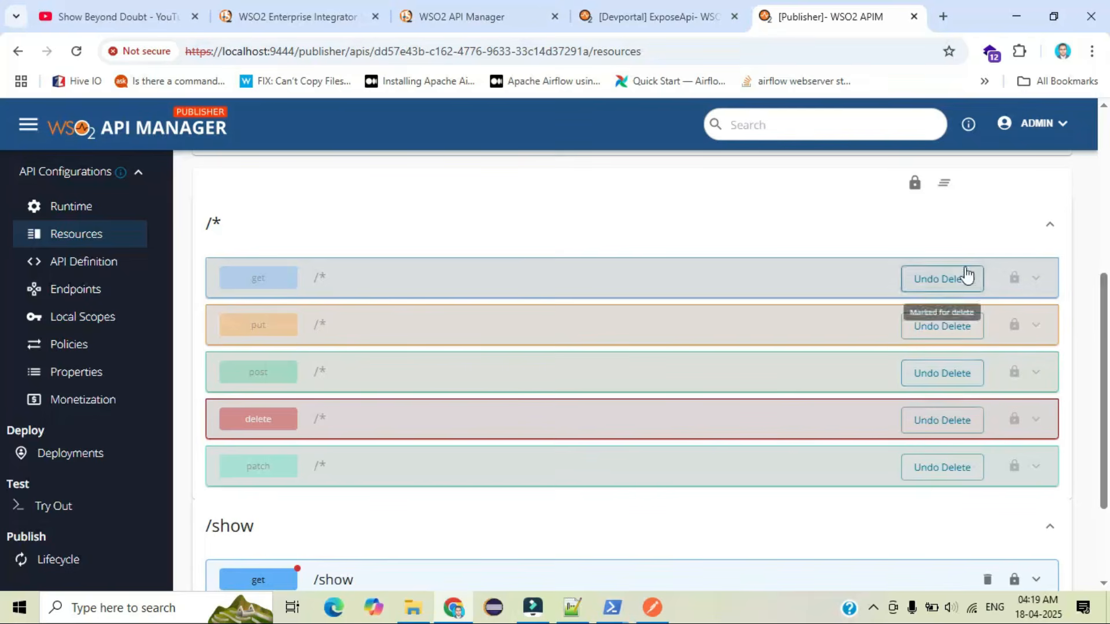
scroll(1104, 332, down, 3)
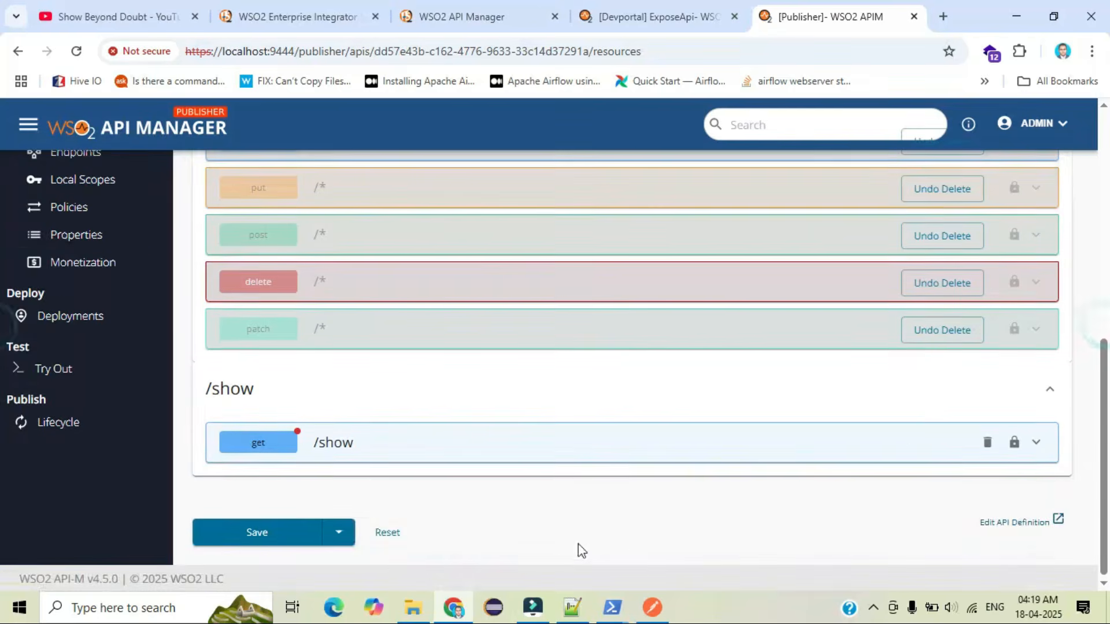
click(347, 531)
click(310, 473)
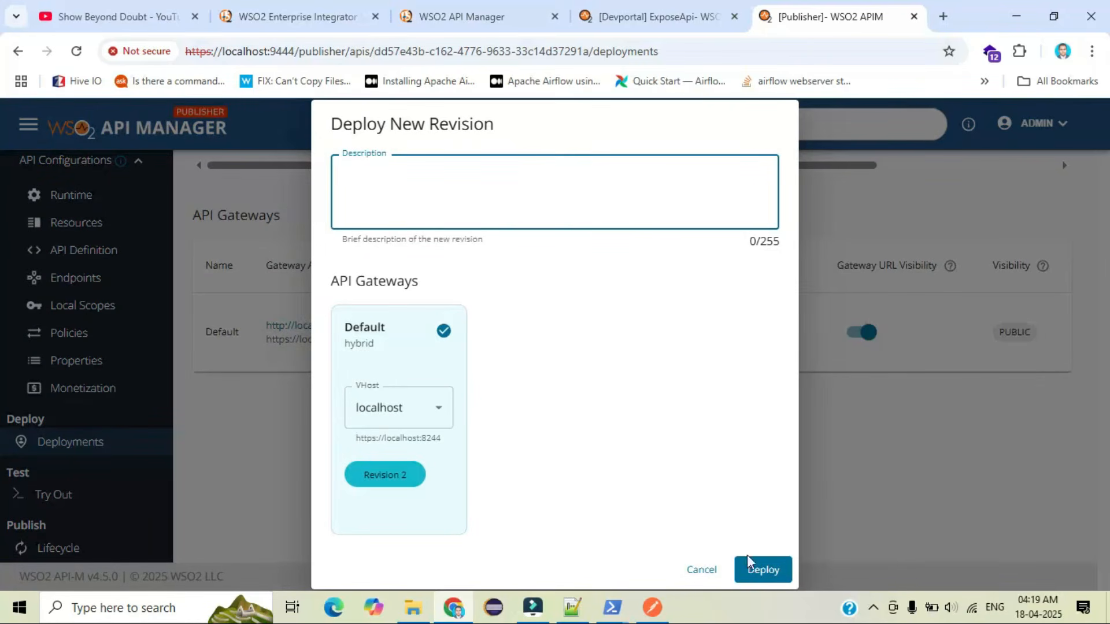
click(764, 569)
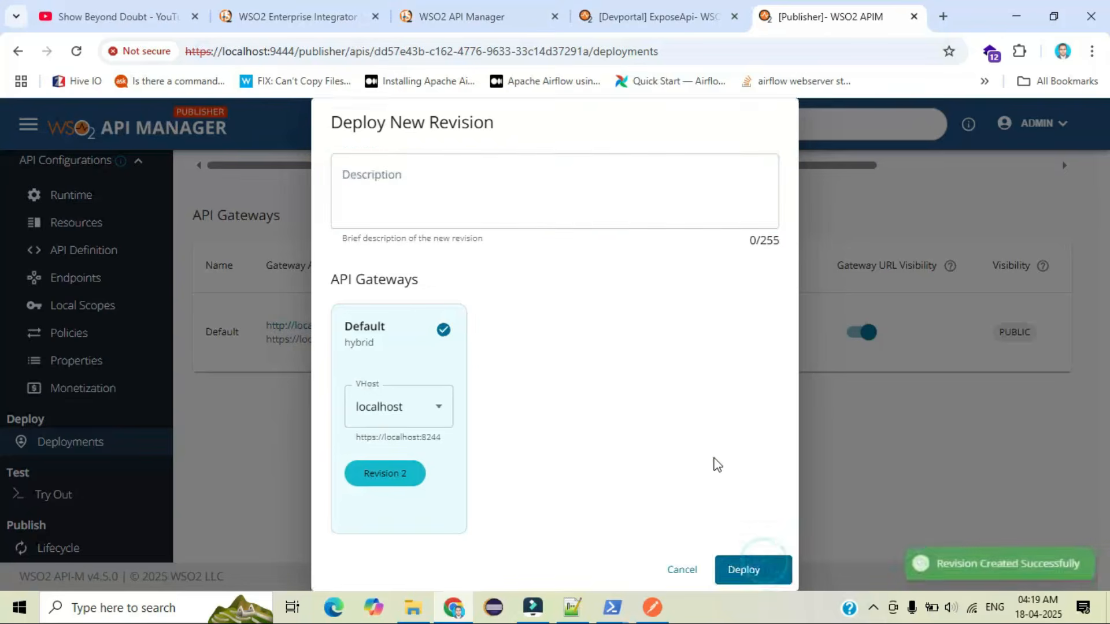
- Examine ExposeApi's revision timeline, from the first revision through the remaining free revision slots
scroll(736, 434, up, 5)
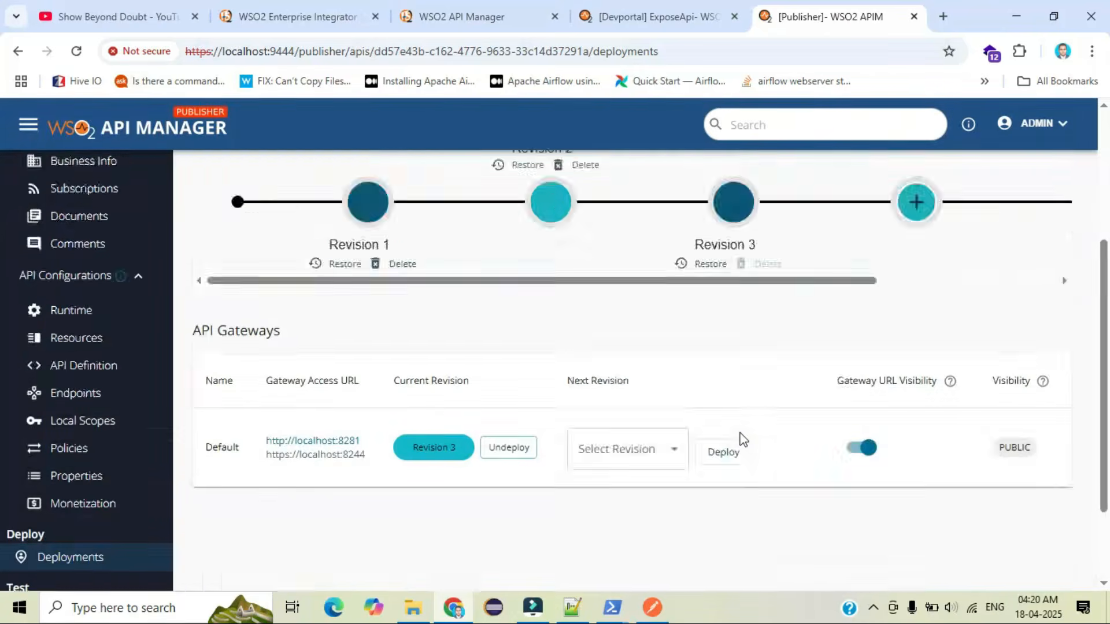
drag(532, 494, 619, 491)
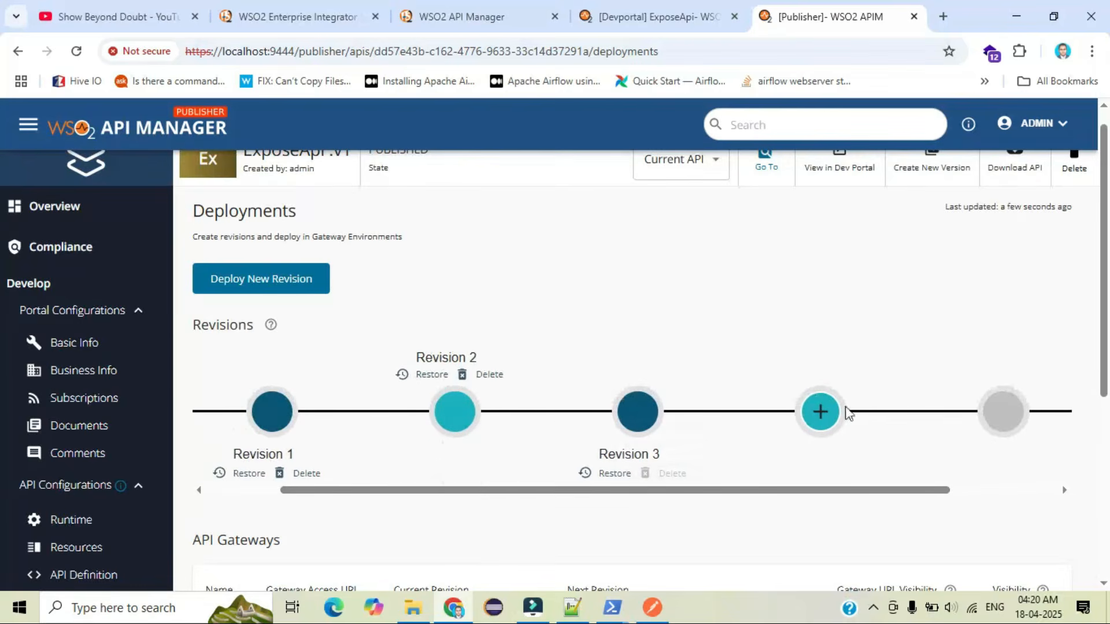
drag(832, 488, 979, 456)
drag(946, 498, 691, 498)
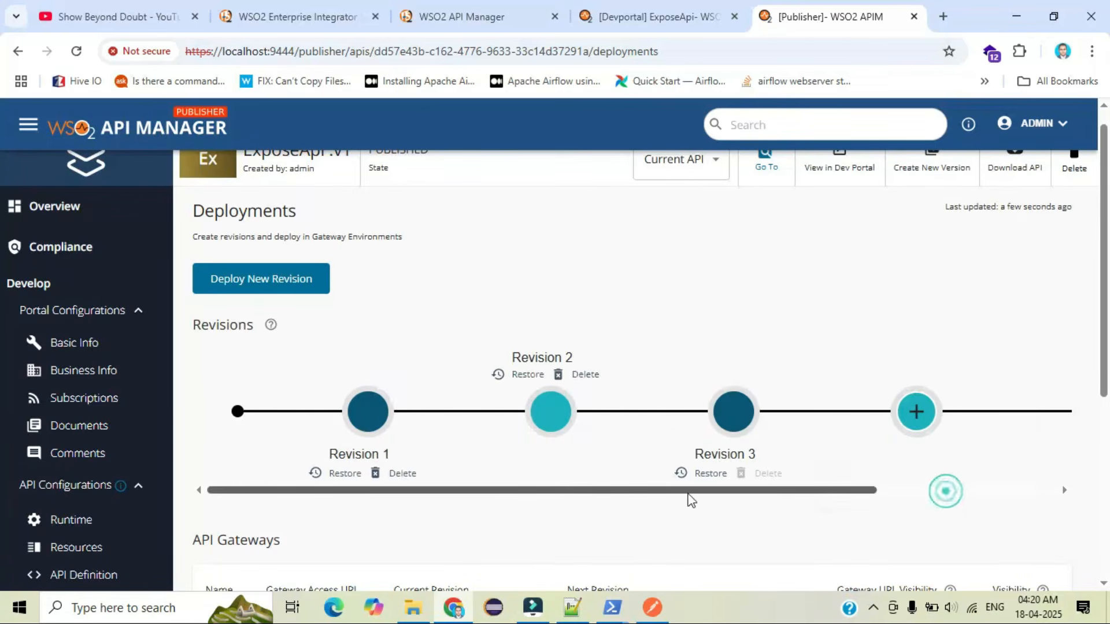
mouse_move(359, 433)
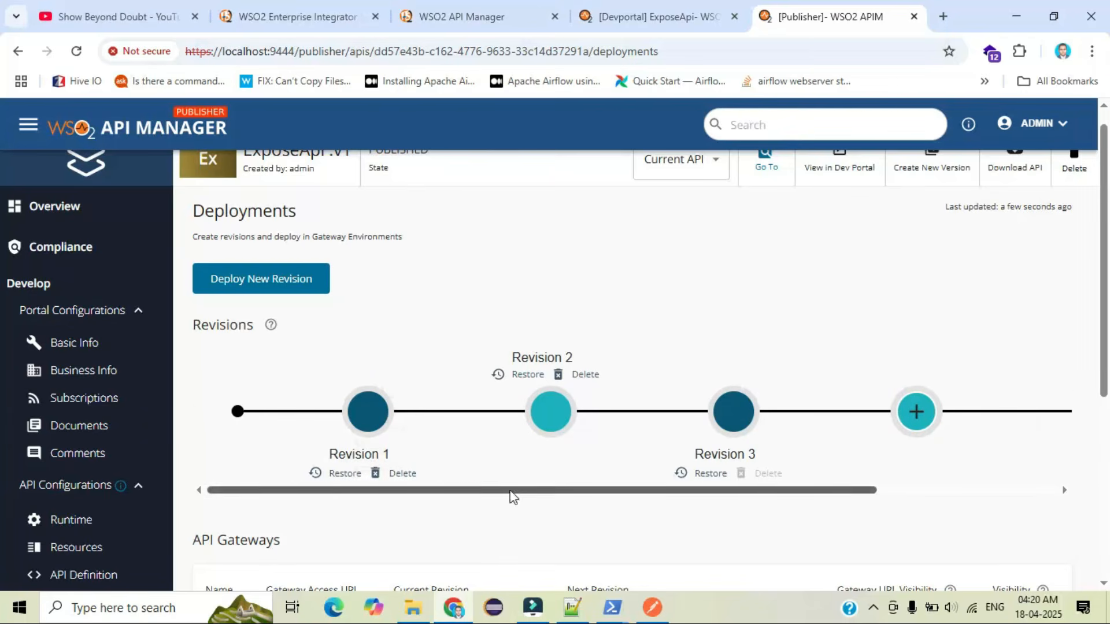
drag(511, 496, 701, 493)
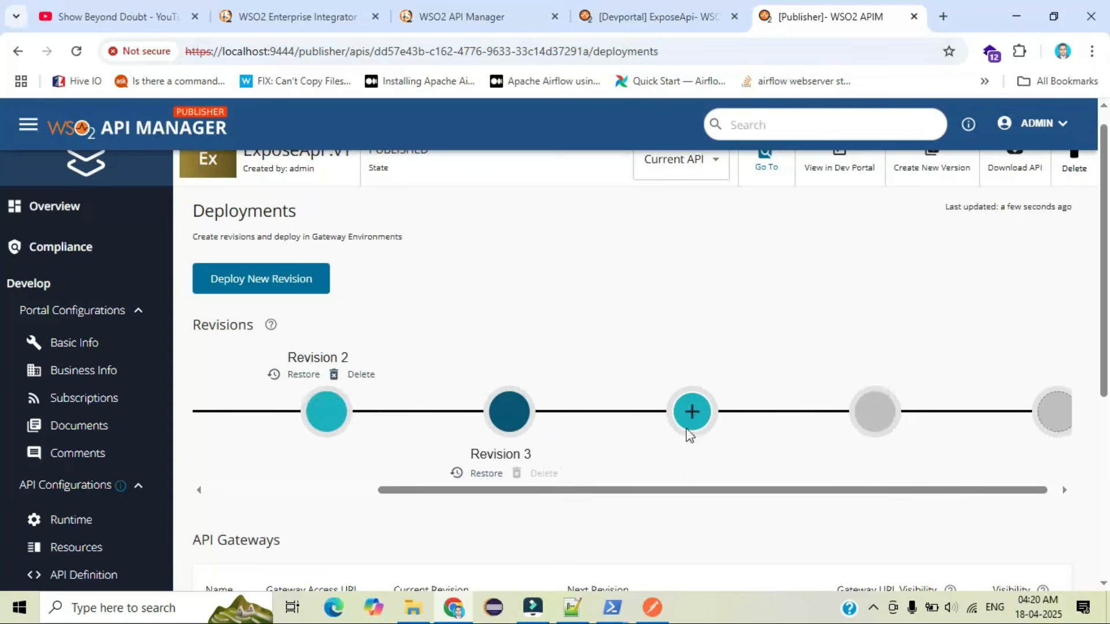
drag(752, 490, 491, 496)
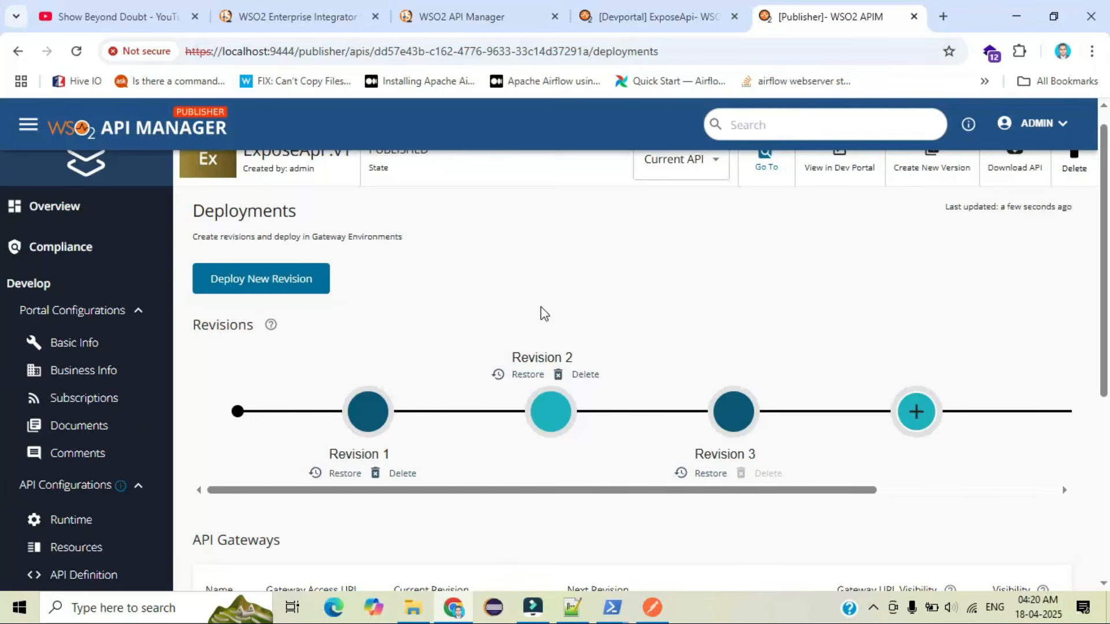
drag(842, 493, 1096, 478)
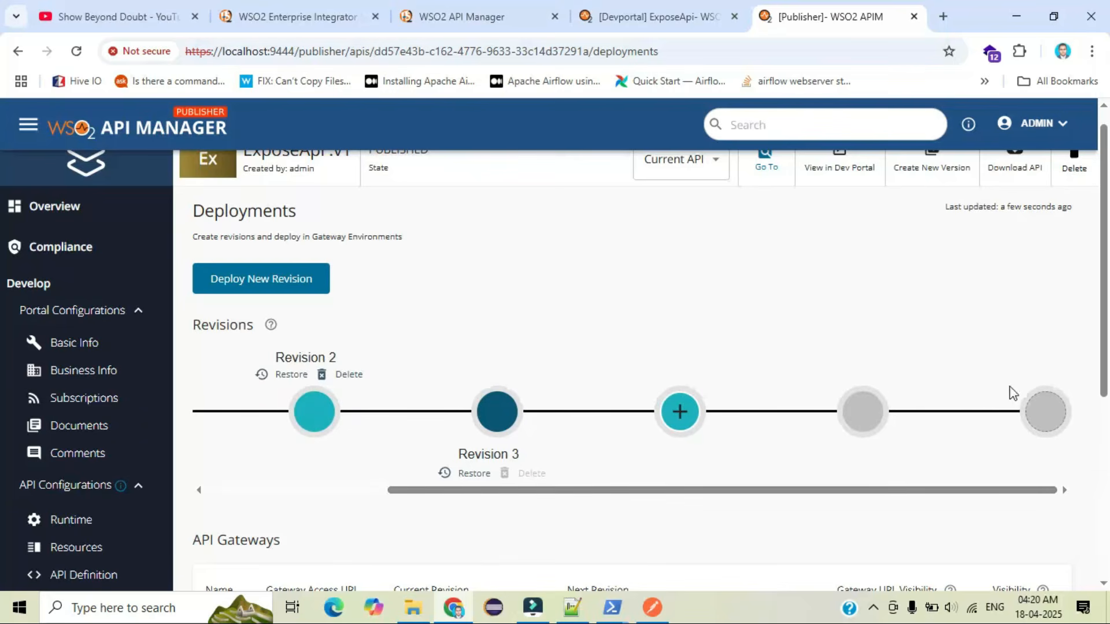
- Switch to the Developer Portal, reload ExposeApi's API Console and expand the GET /show resource
click(629, 23)
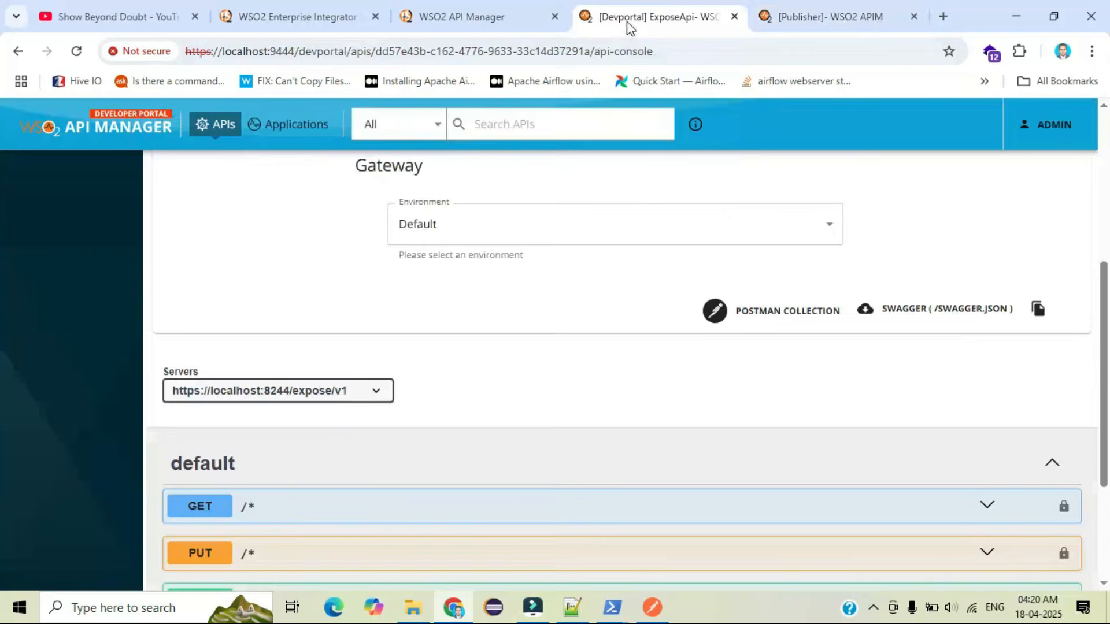
click(76, 52)
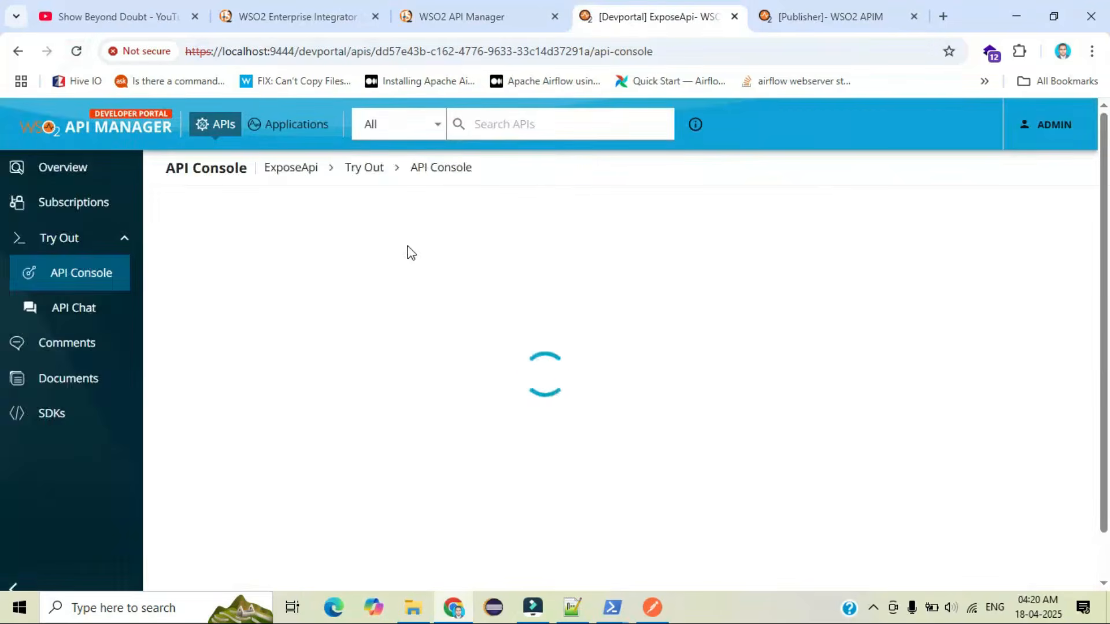
scroll(405, 272, down, 5)
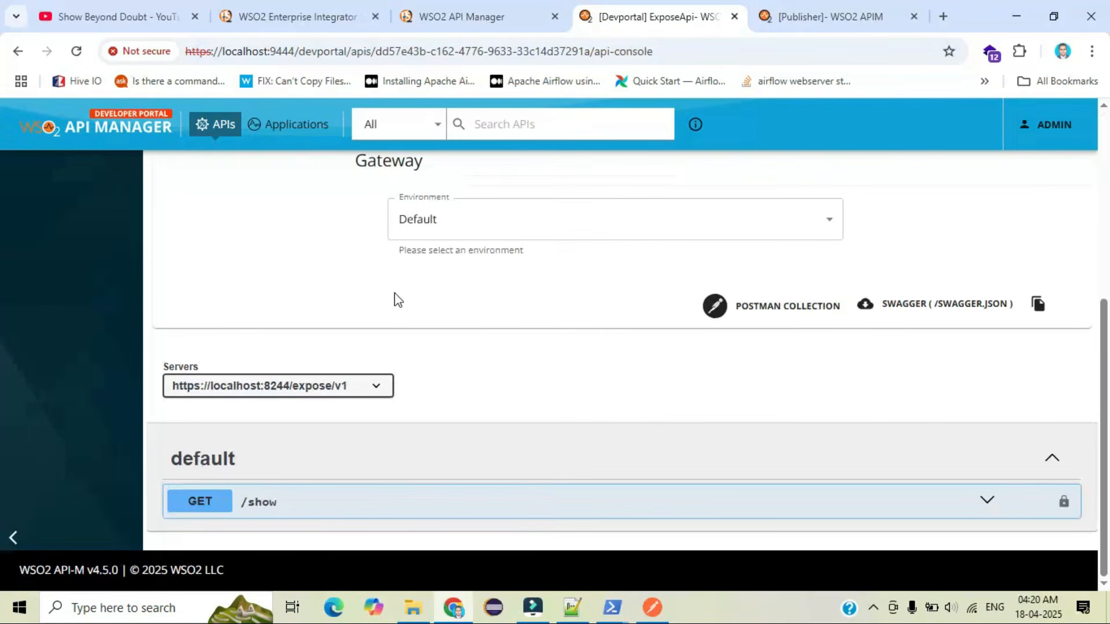
click(274, 516)
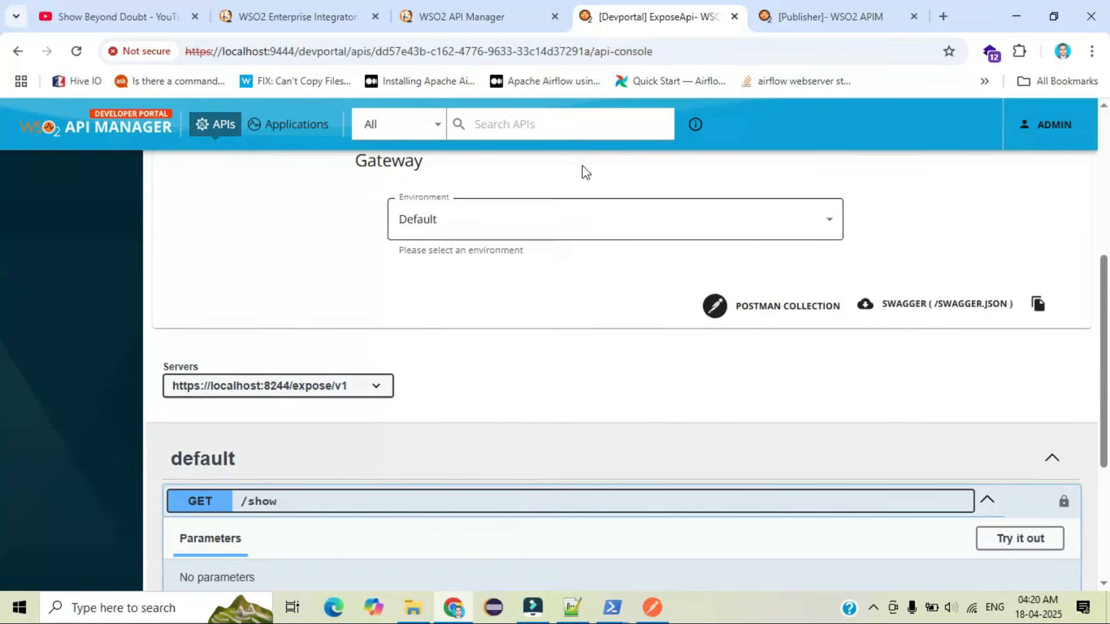
- Switch to the Publisher and review the GET /show operation in ExposeApi's resource configuration
click(791, 17)
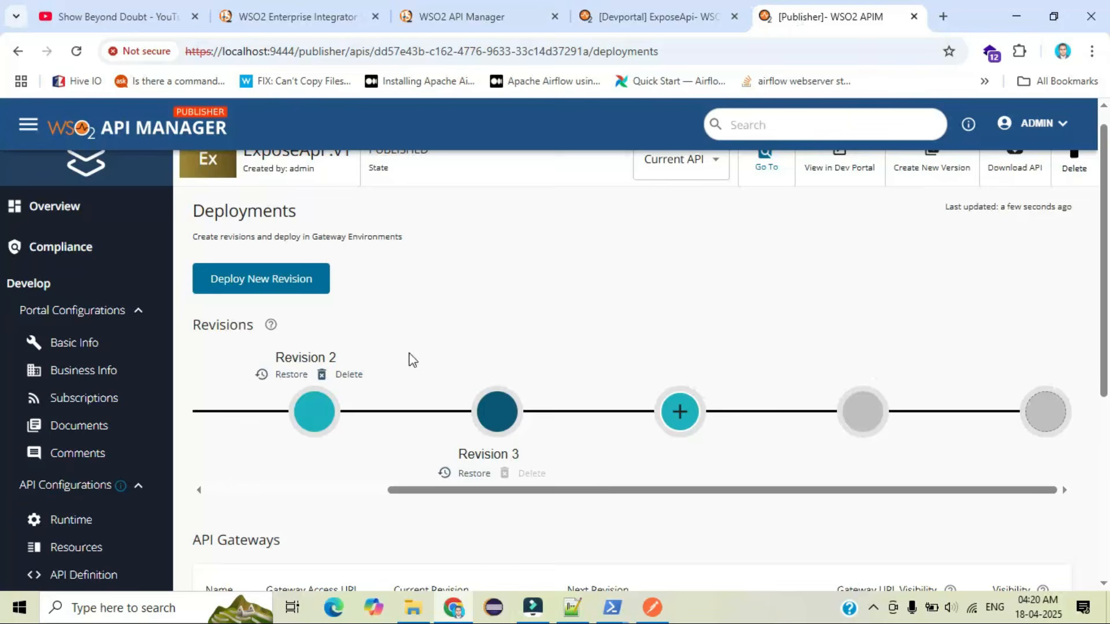
scroll(109, 453, down, 5)
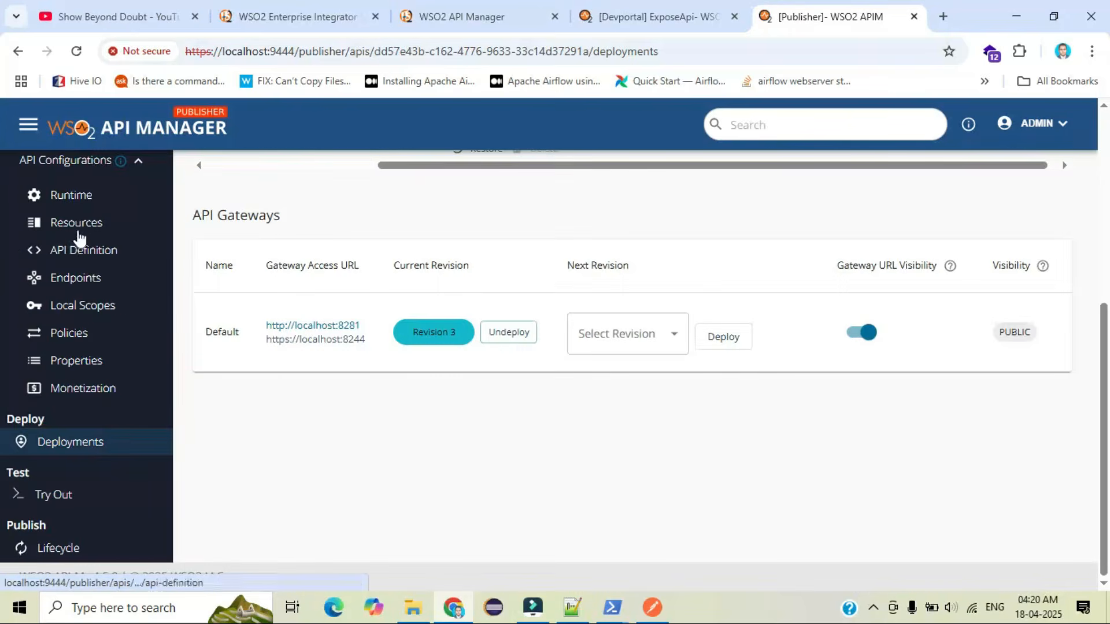
click(77, 226)
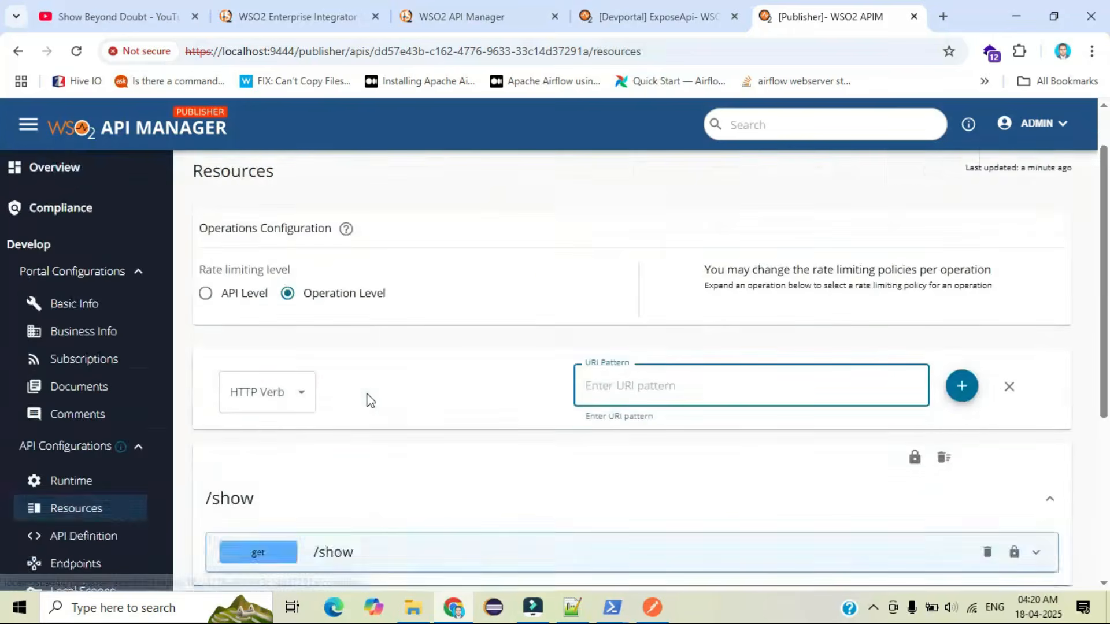
scroll(370, 400, down, 4)
scroll(491, 396, up, 4)
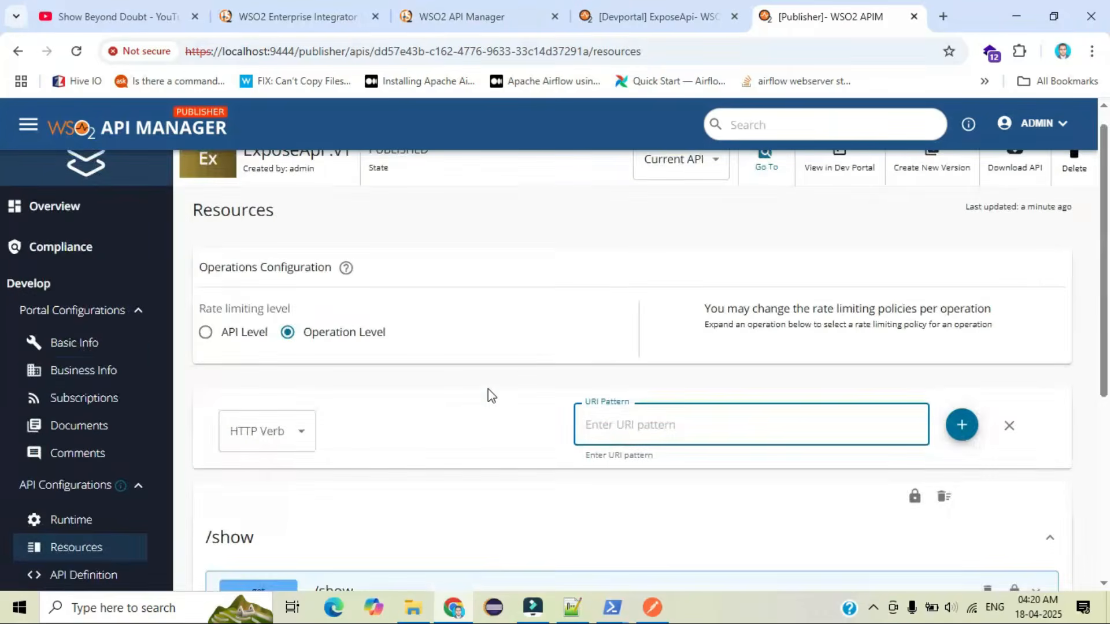
scroll(491, 396, down, 5)
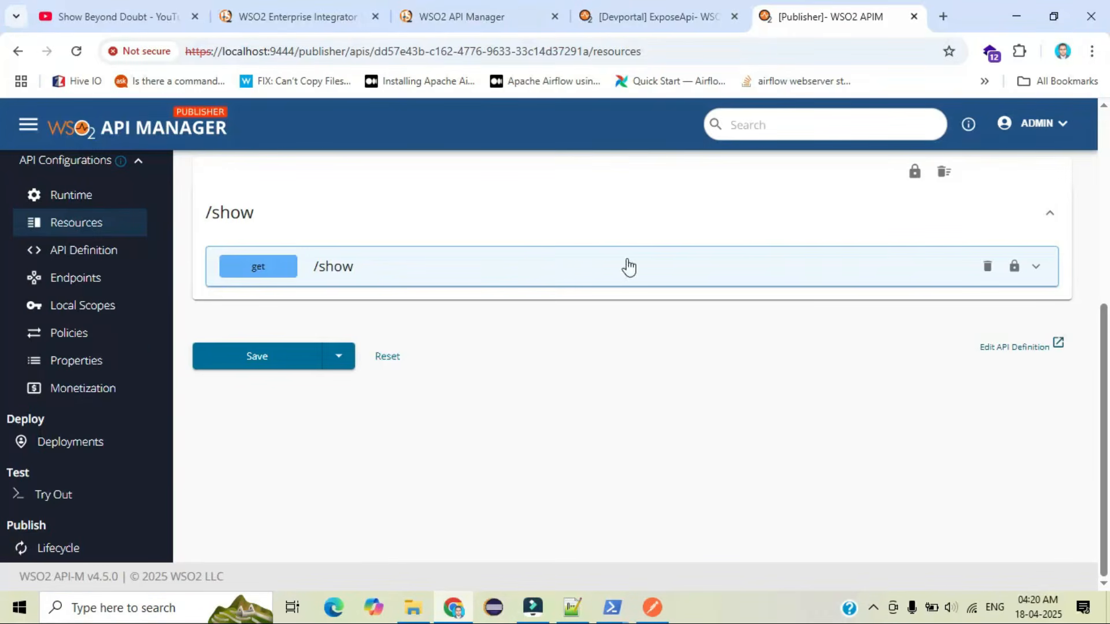
- Return to ExposeApi's API Console in the Developer Portal and check the available server URLs
click(657, 18)
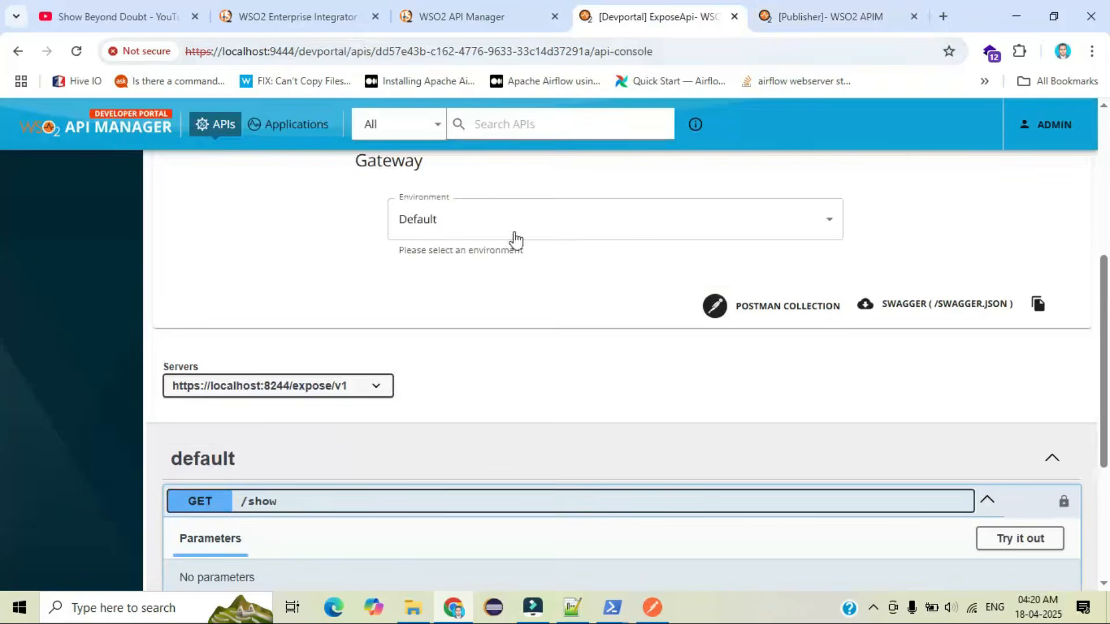
click(361, 387)
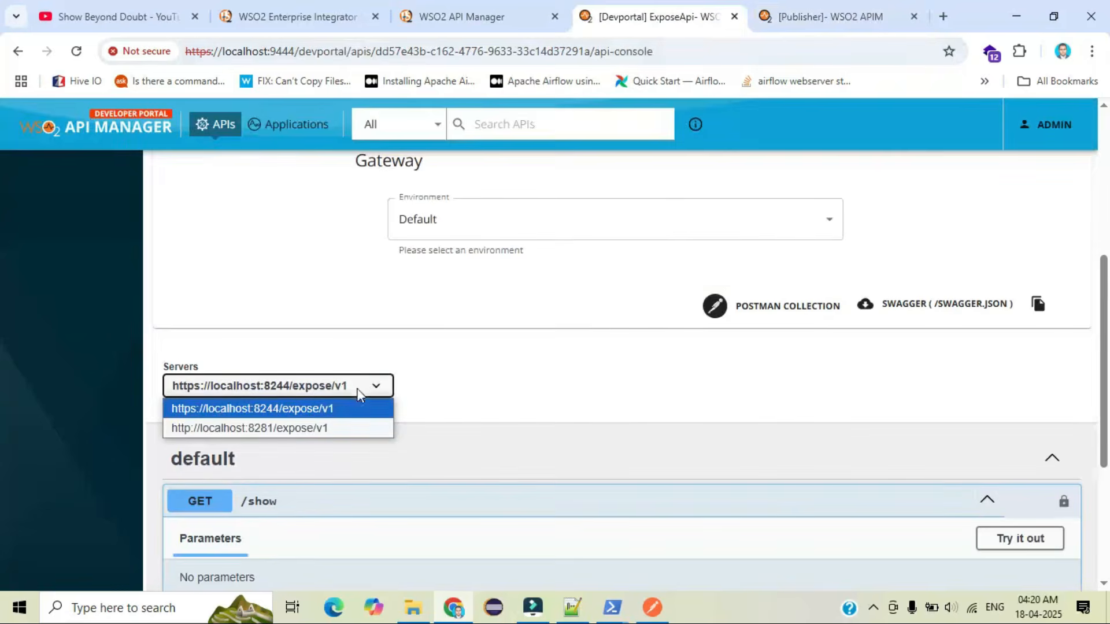
click(615, 400)
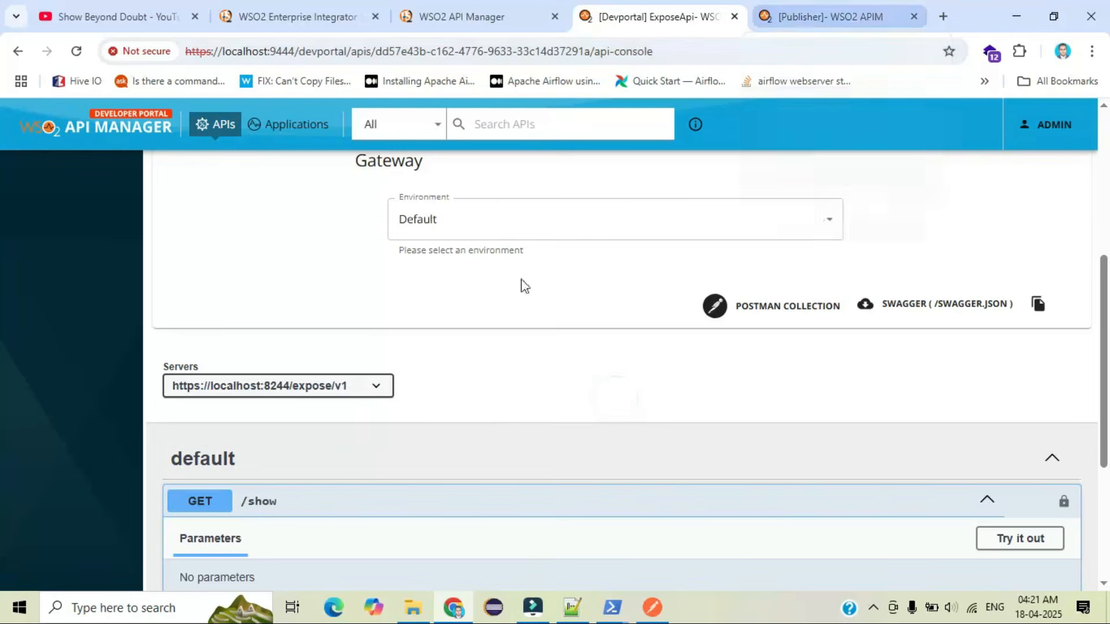
scroll(445, 377, up, 5)
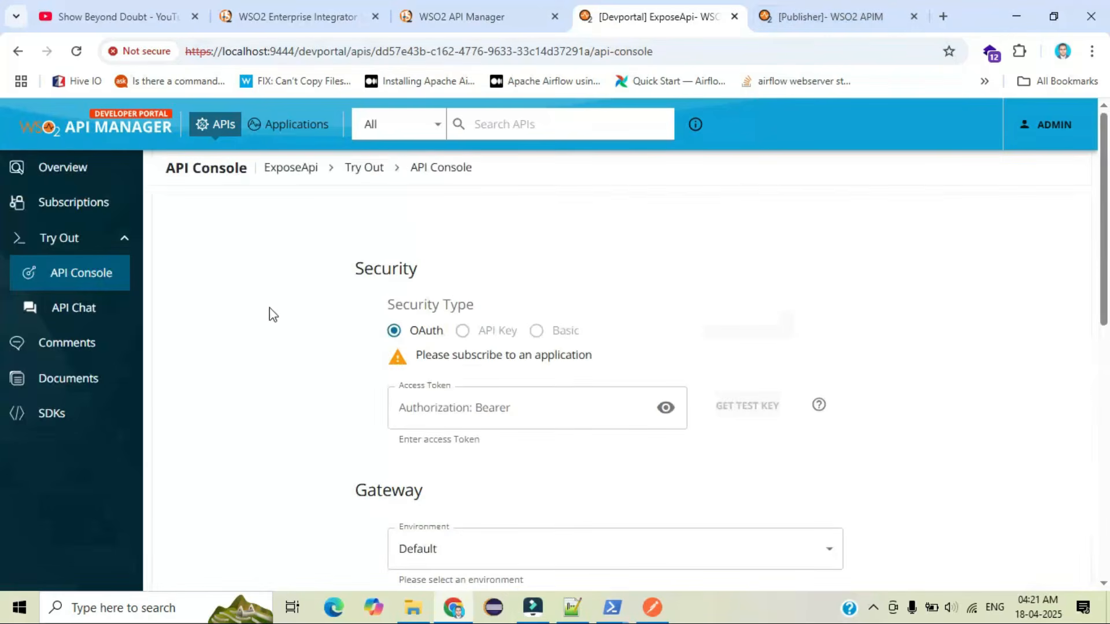
scroll(287, 367, down, 10)
scroll(287, 367, up, 5)
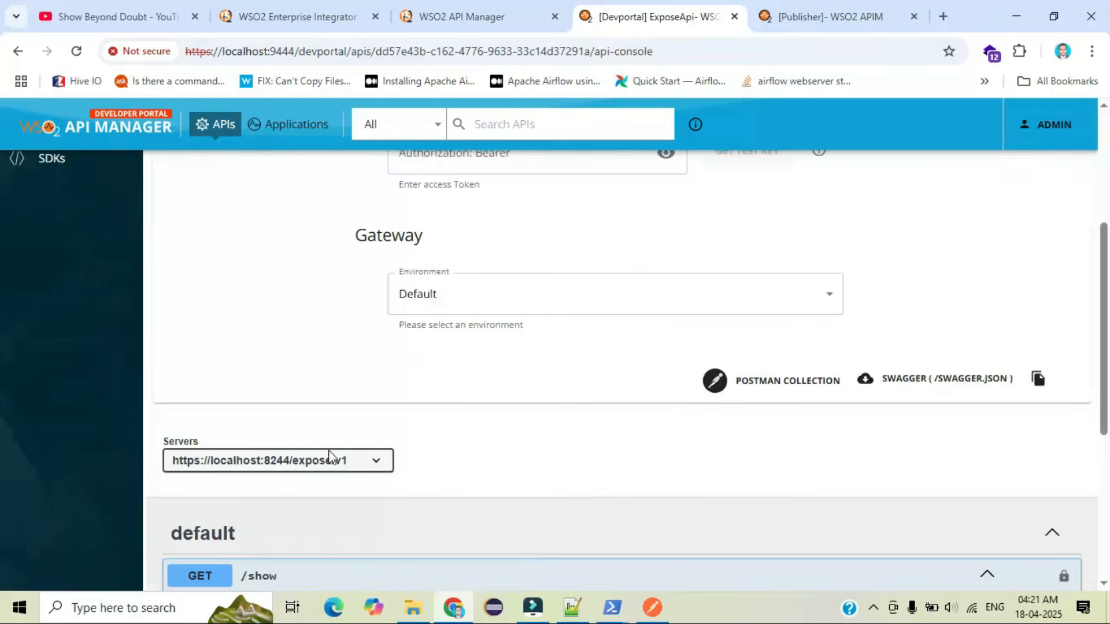
click(329, 456)
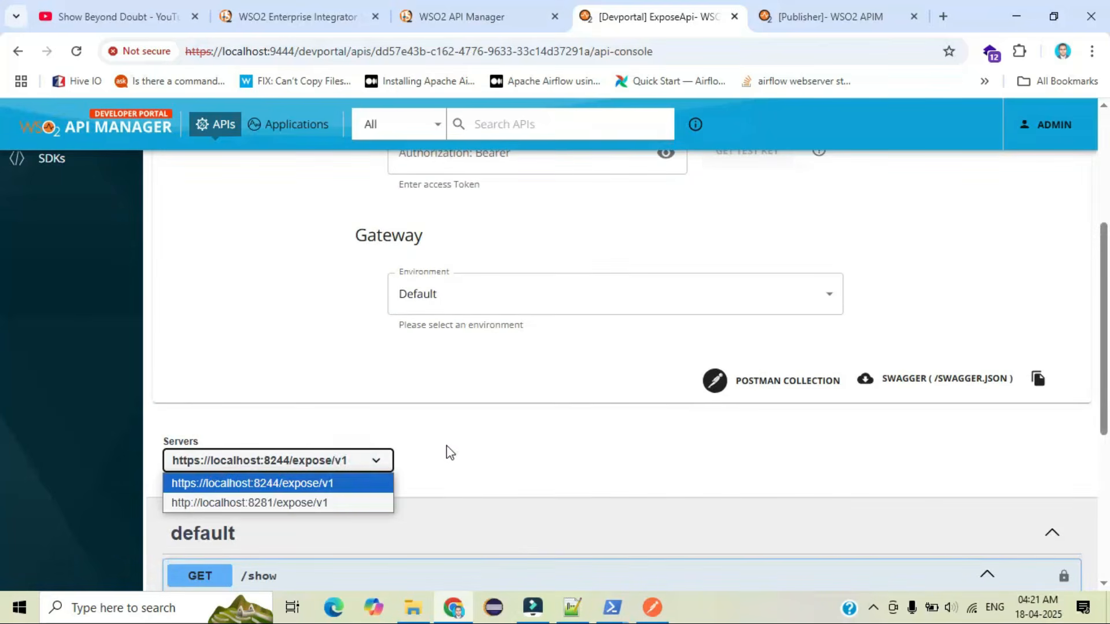
click(459, 467)
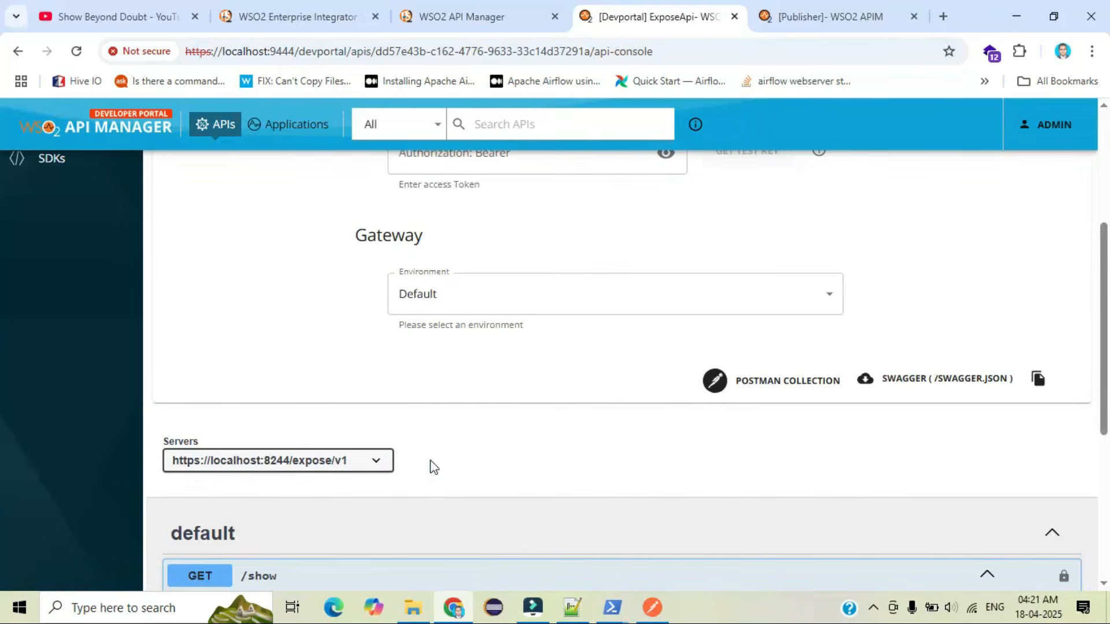
drag(182, 466, 161, 466)
key(ctrl+c)
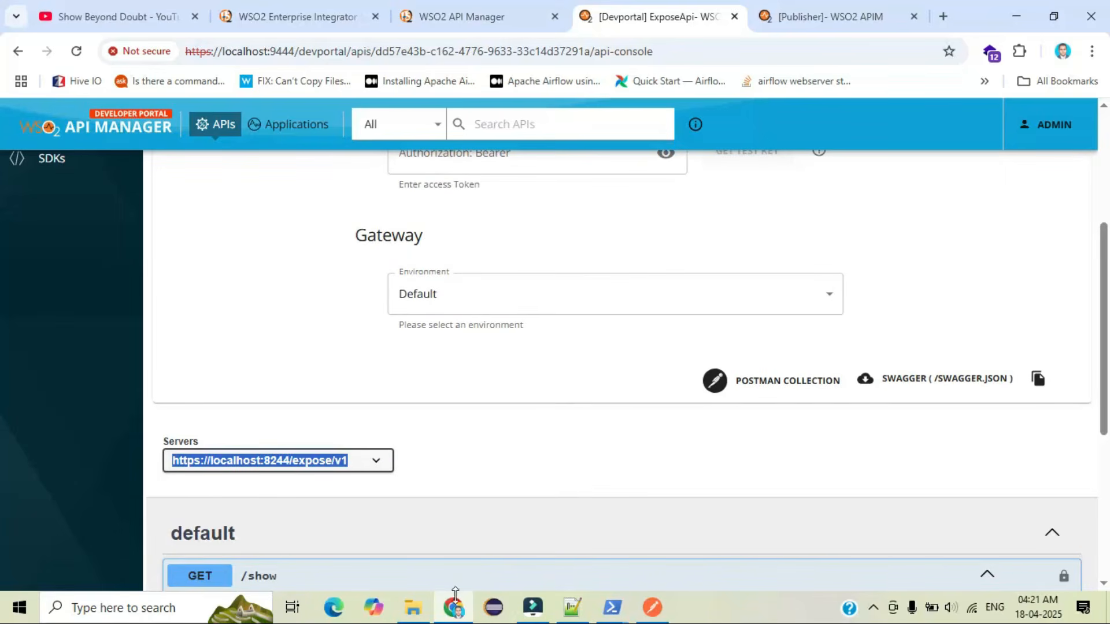
click(572, 606)
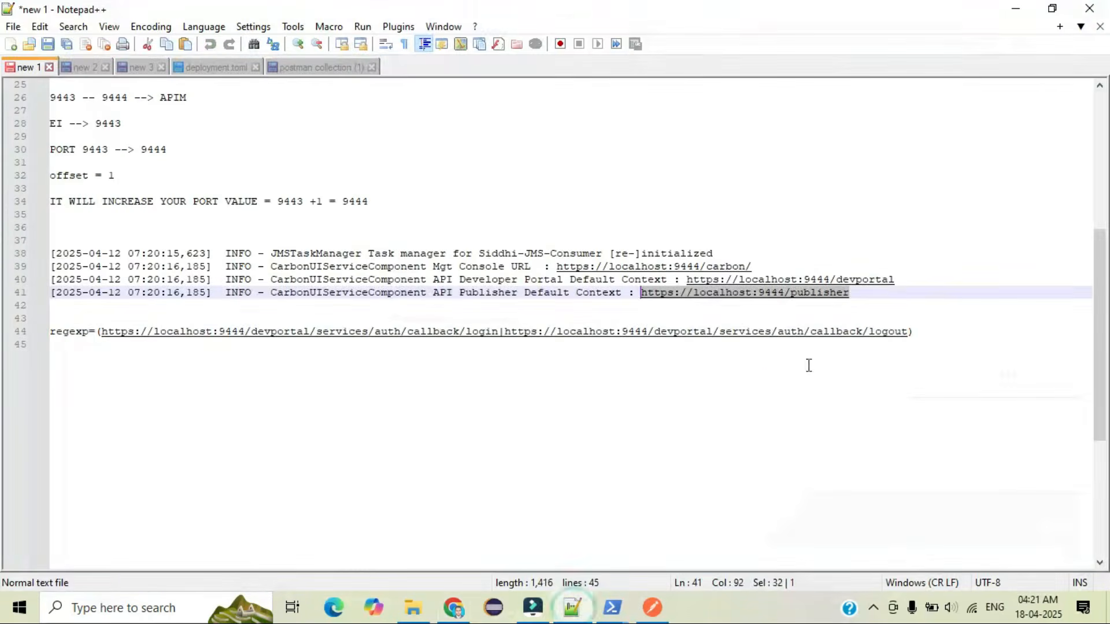
click(935, 337)
key(Return)
key(Return)
key(Return)
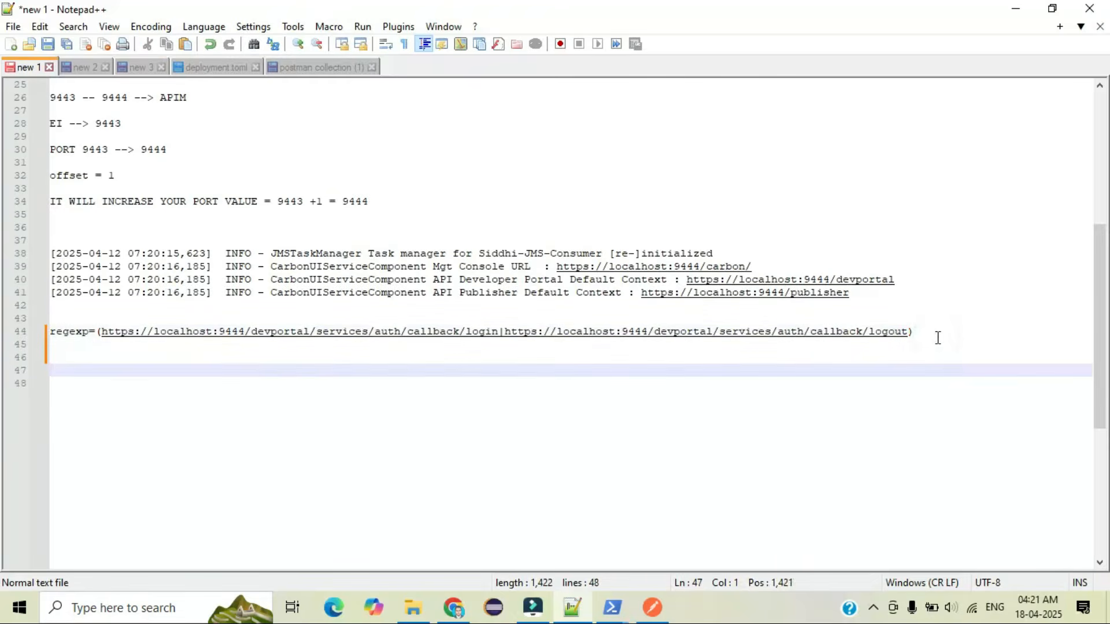
key(Return)
key(ctrl+v)
key(Return)
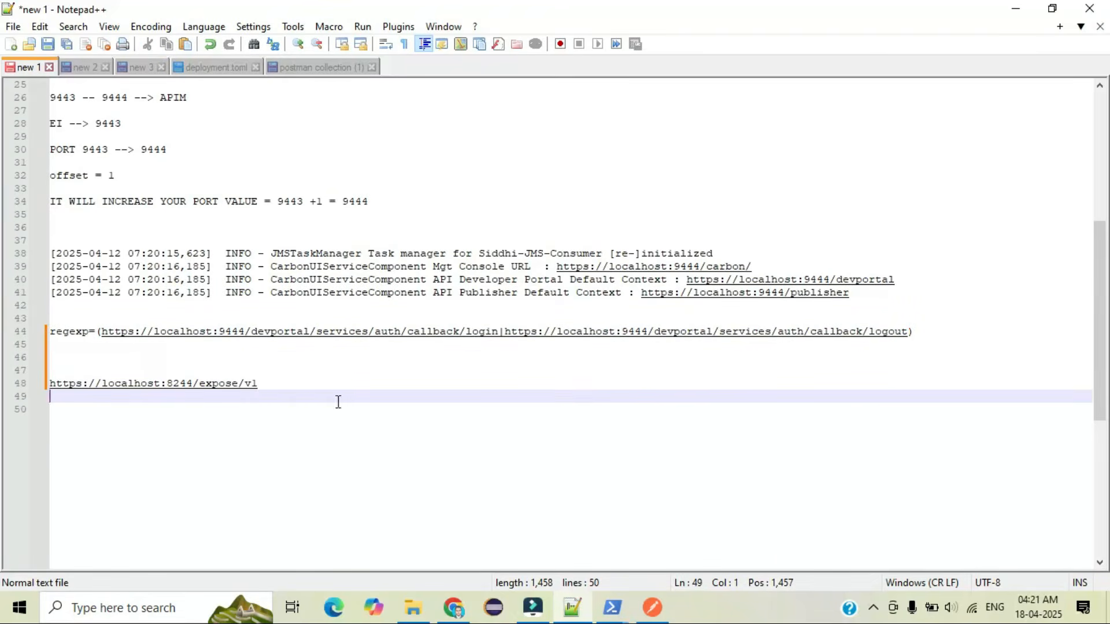
drag(265, 383, 52, 391)
key(ctrl+c)
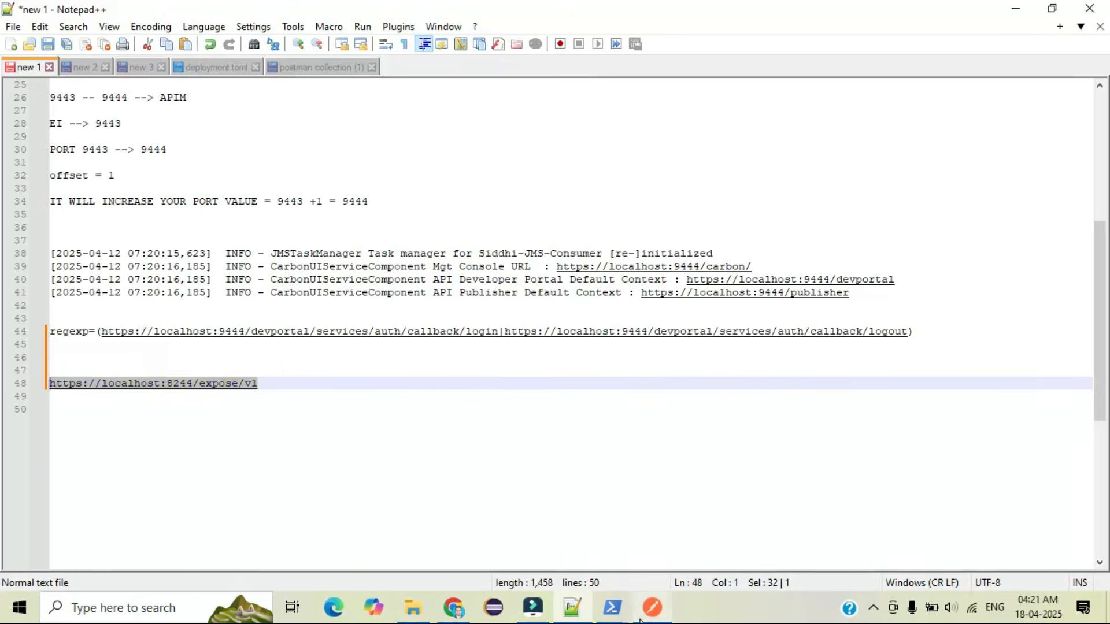
click(652, 606)
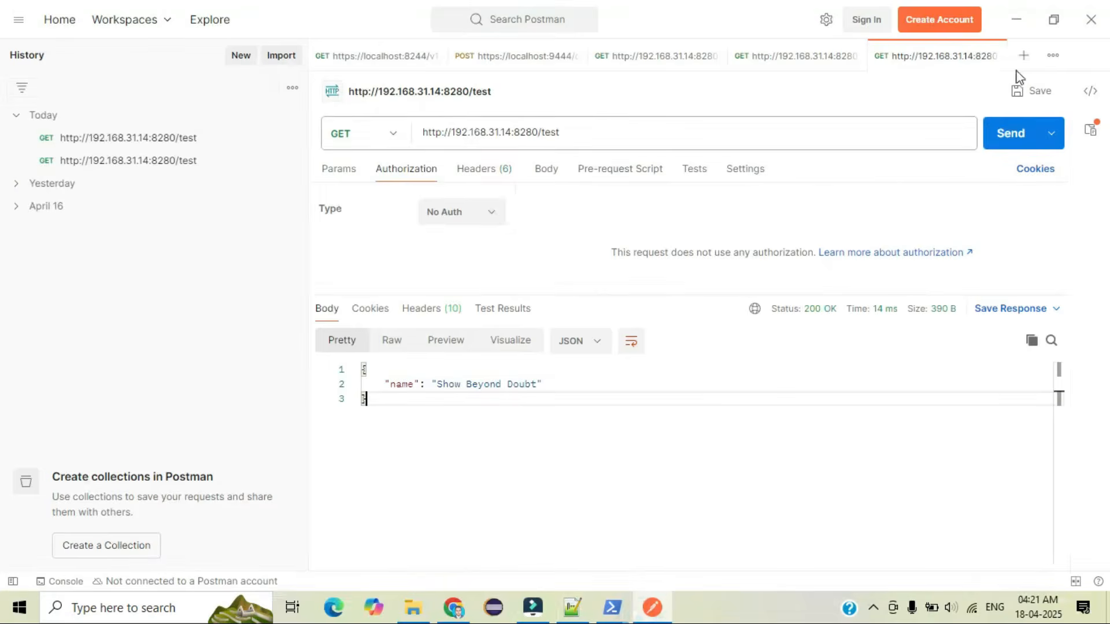
click(1024, 54)
click(451, 132)
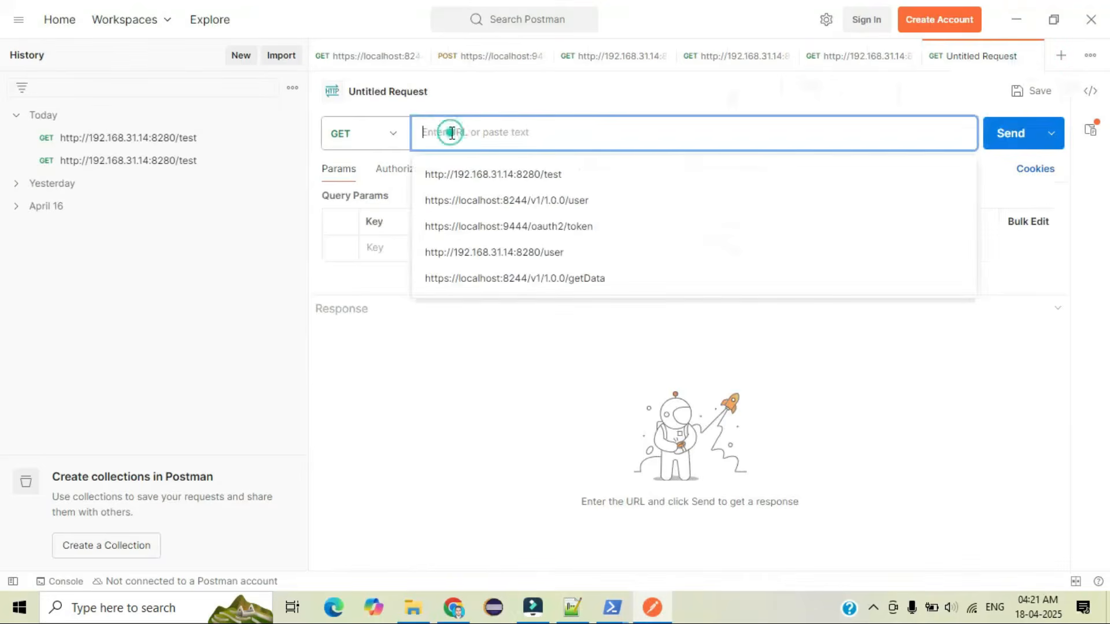
key(ctrl+v)
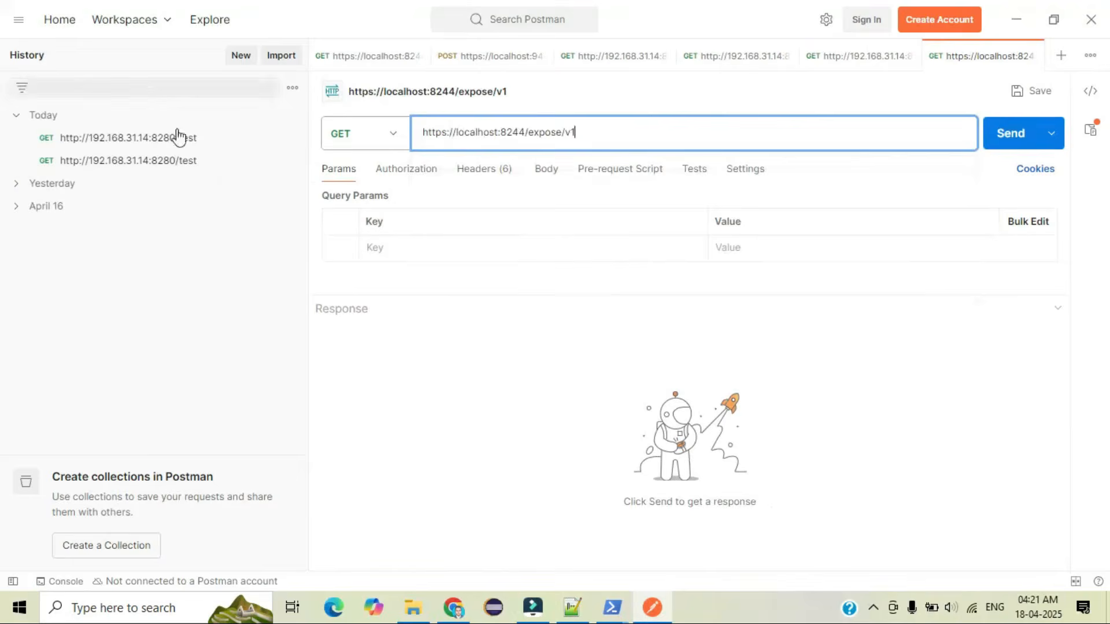
- Recheck the server URL and the GET /show resource path in the Developer Portal's API Console, collapsing the resource
click(652, 607)
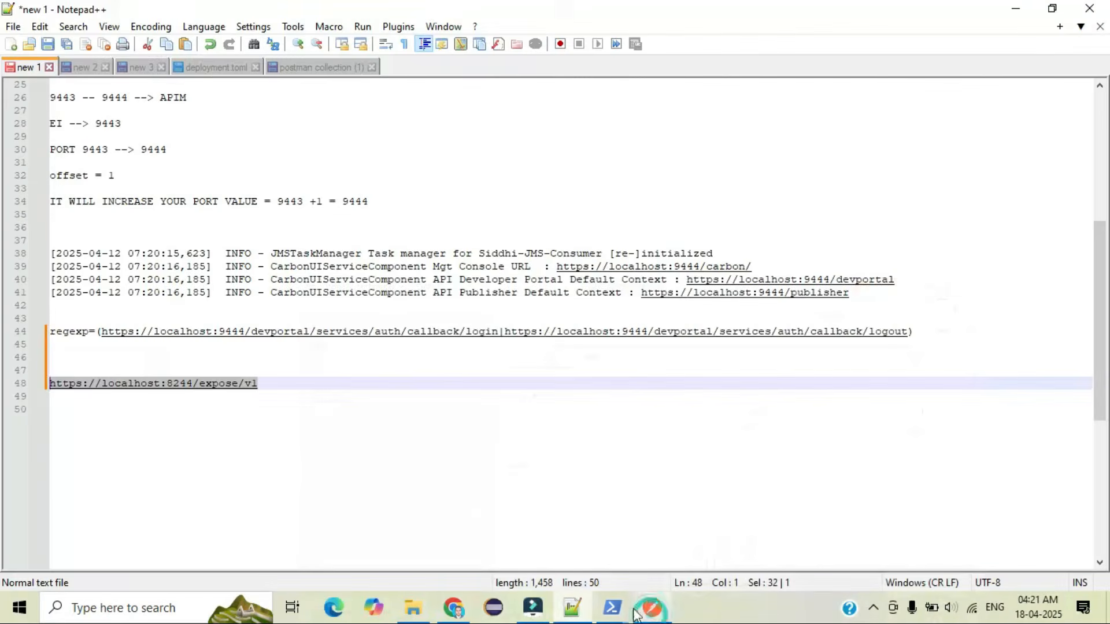
click(460, 605)
scroll(297, 361, up, 5)
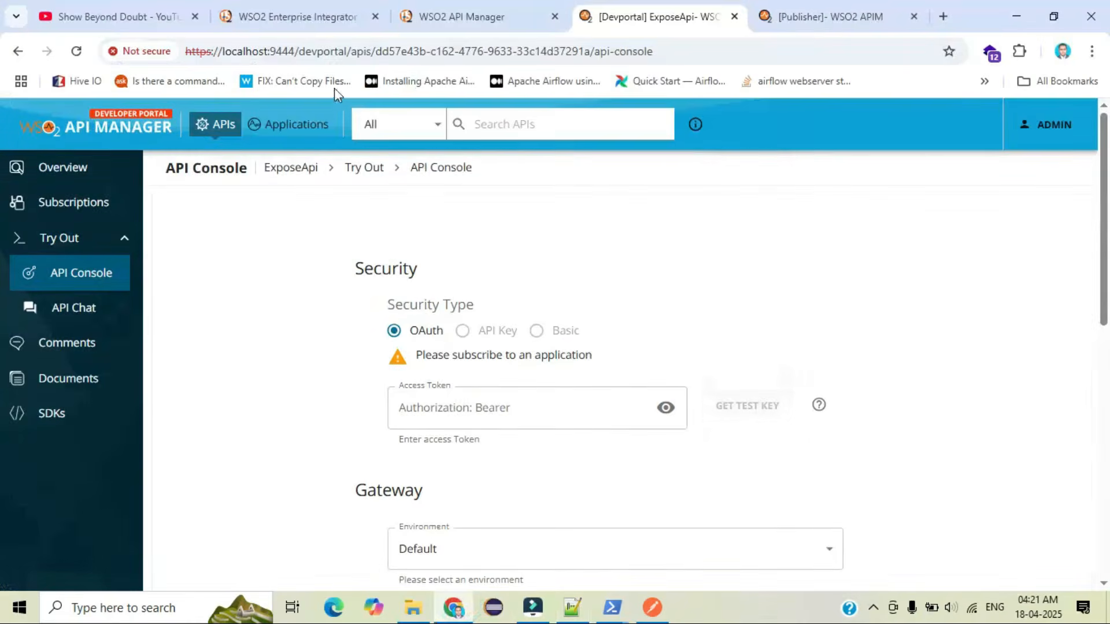
double_click(340, 51)
click(281, 342)
scroll(287, 344, down, 5)
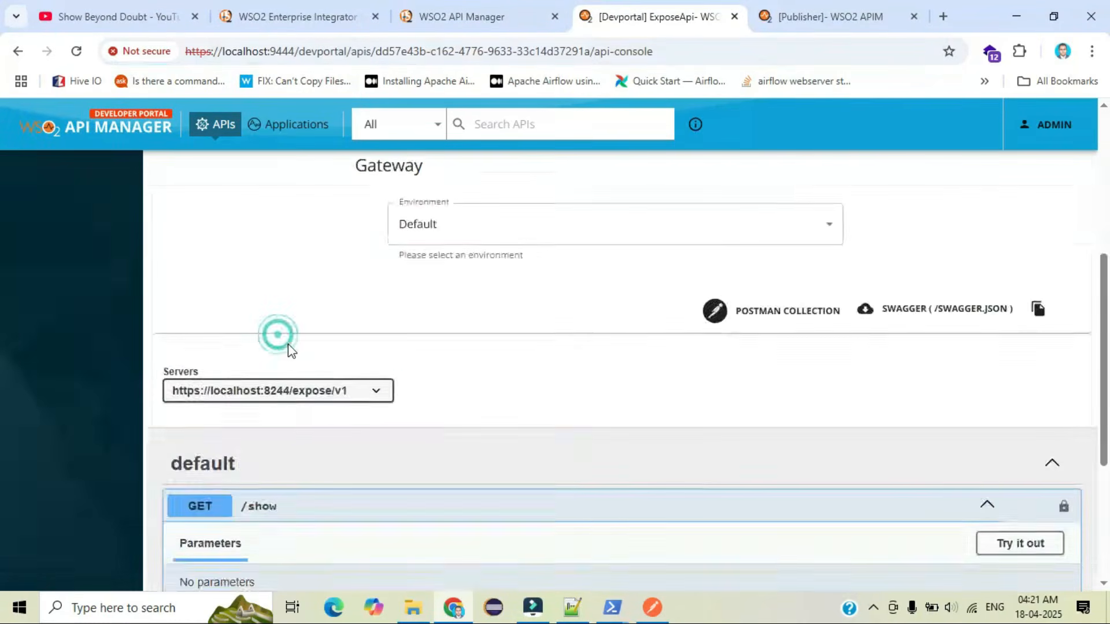
scroll(301, 430, down, 4)
scroll(300, 431, up, 5)
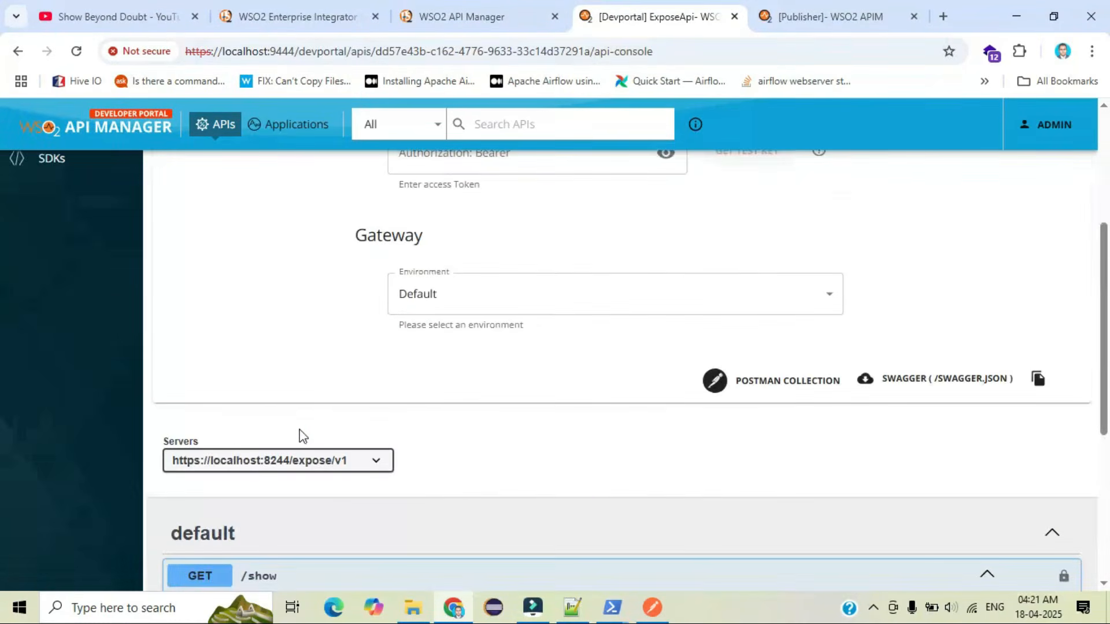
click(170, 464)
click(452, 468)
scroll(454, 470, down, 5)
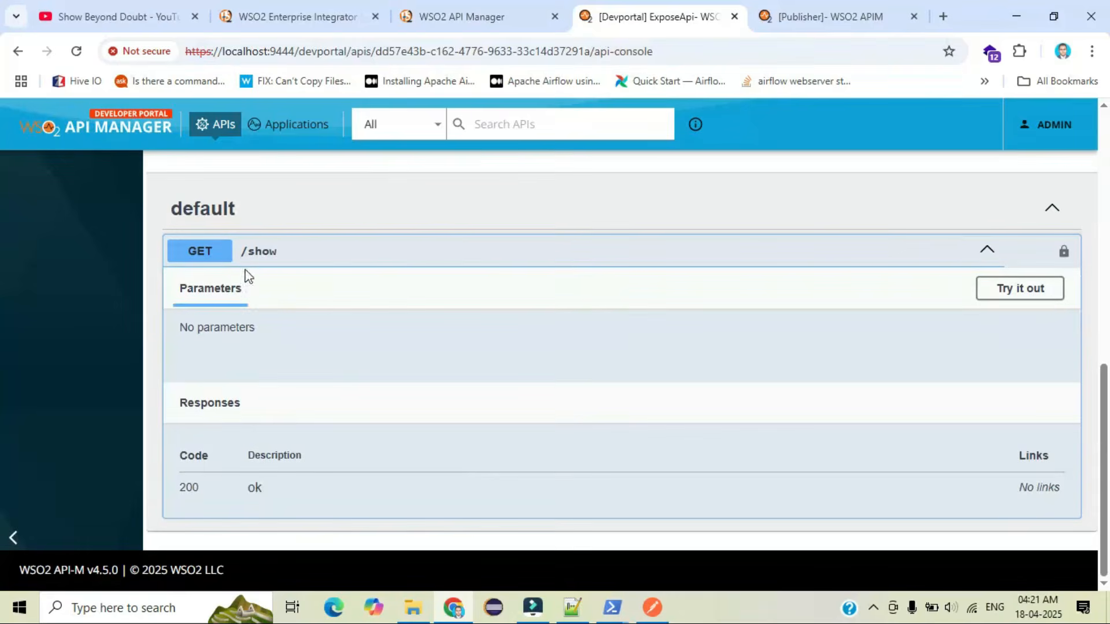
click(238, 252)
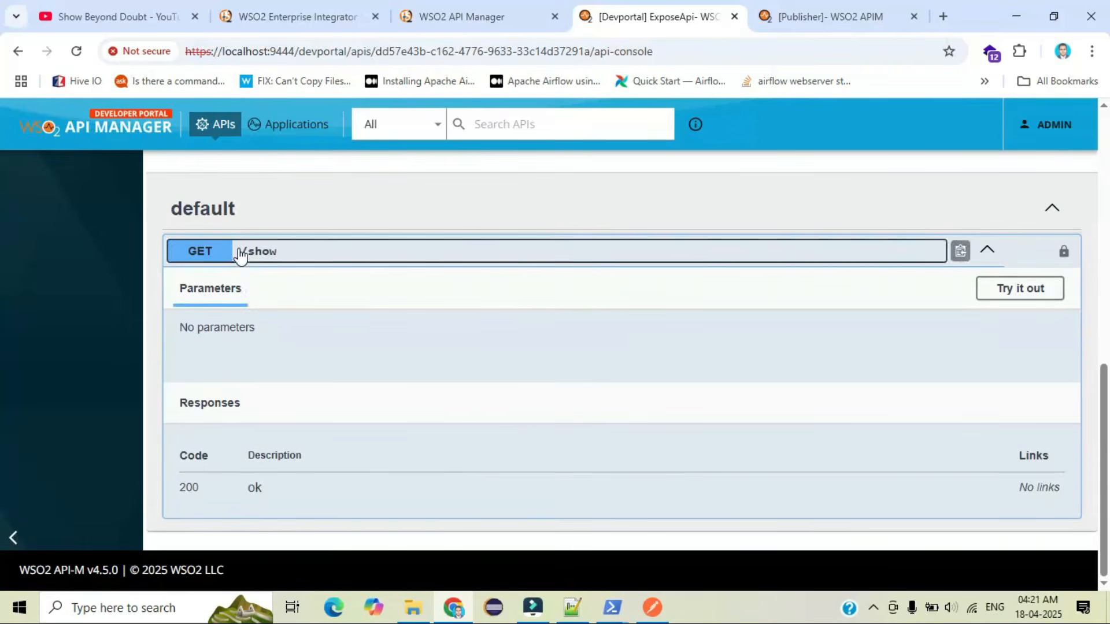
click(280, 258)
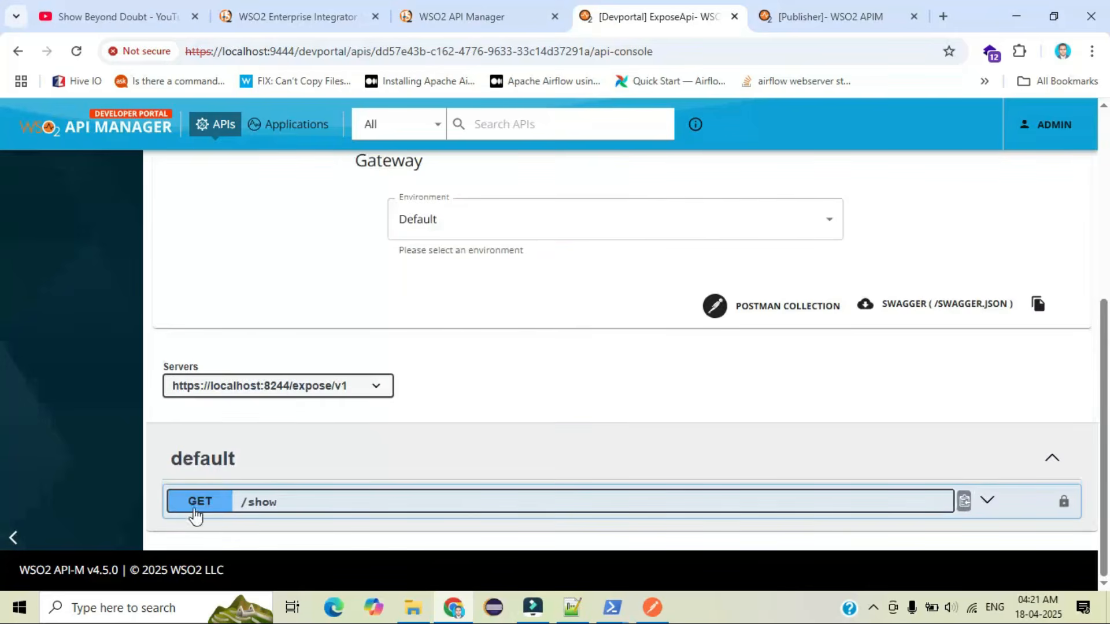
click(651, 607)
click(605, 137)
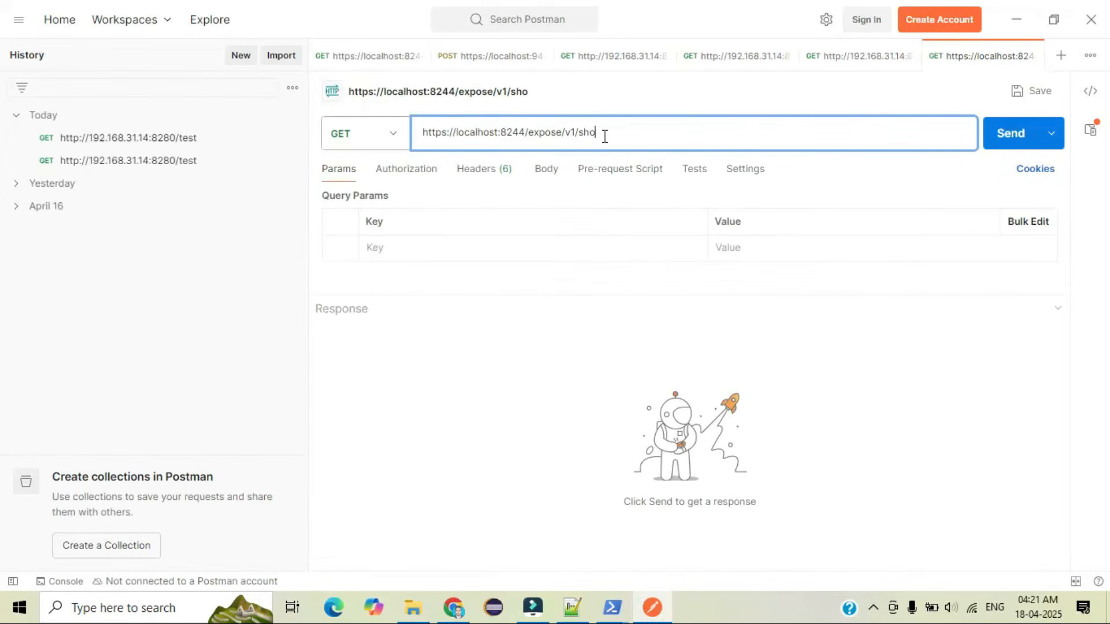
click(1015, 145)
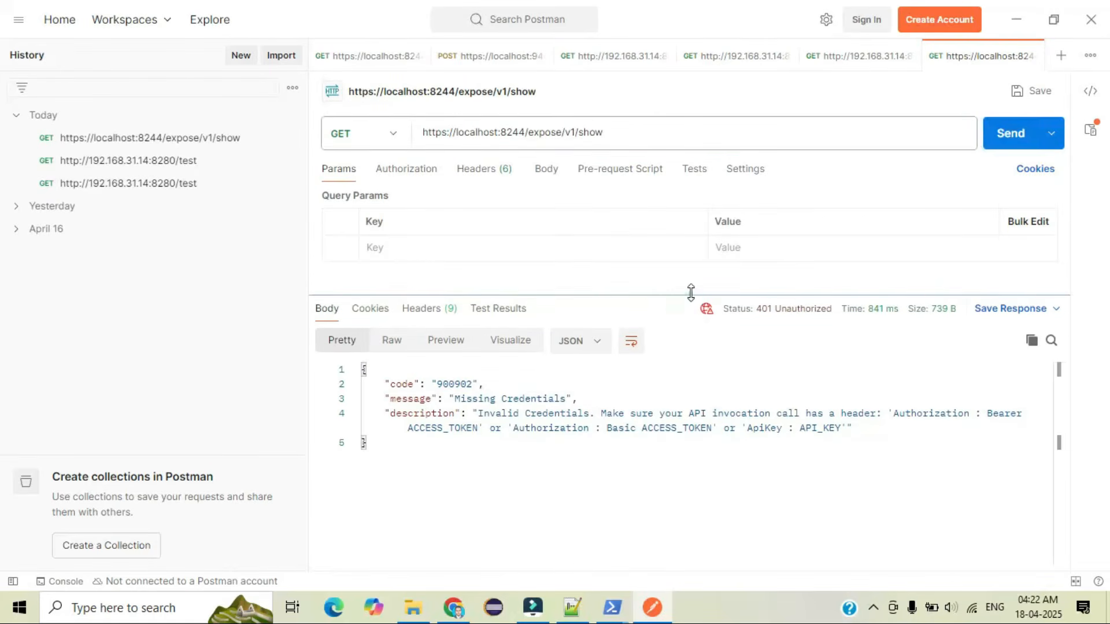
- Examine the message and the description of accepted authorization headers in the /show response
drag(454, 386, 565, 386)
click(591, 462)
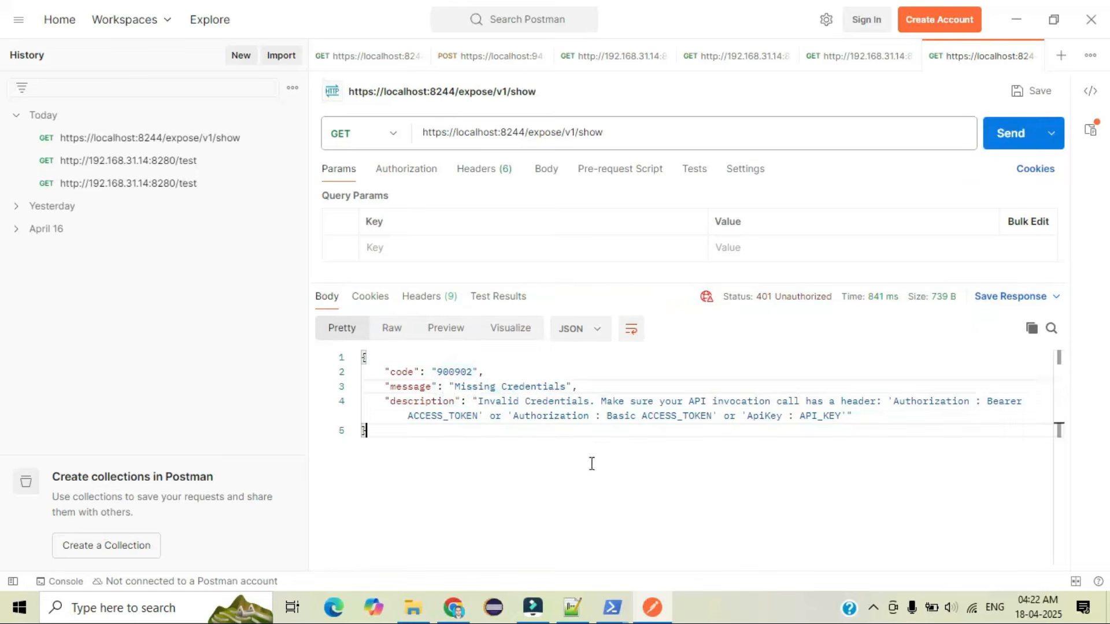
drag(472, 401, 814, 437)
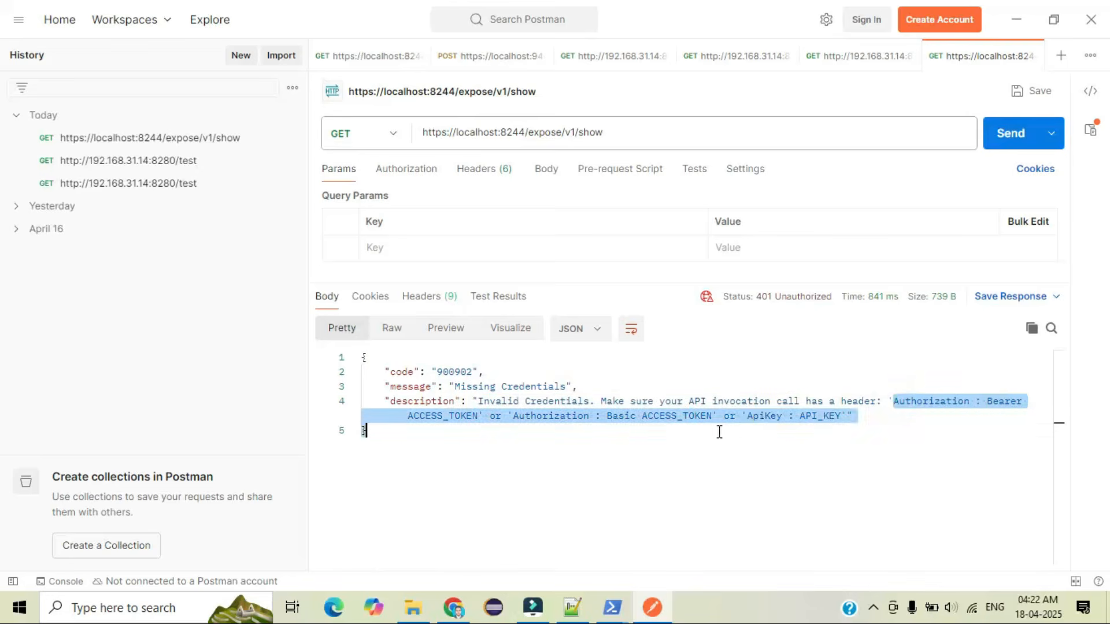
click(763, 425)
click(847, 56)
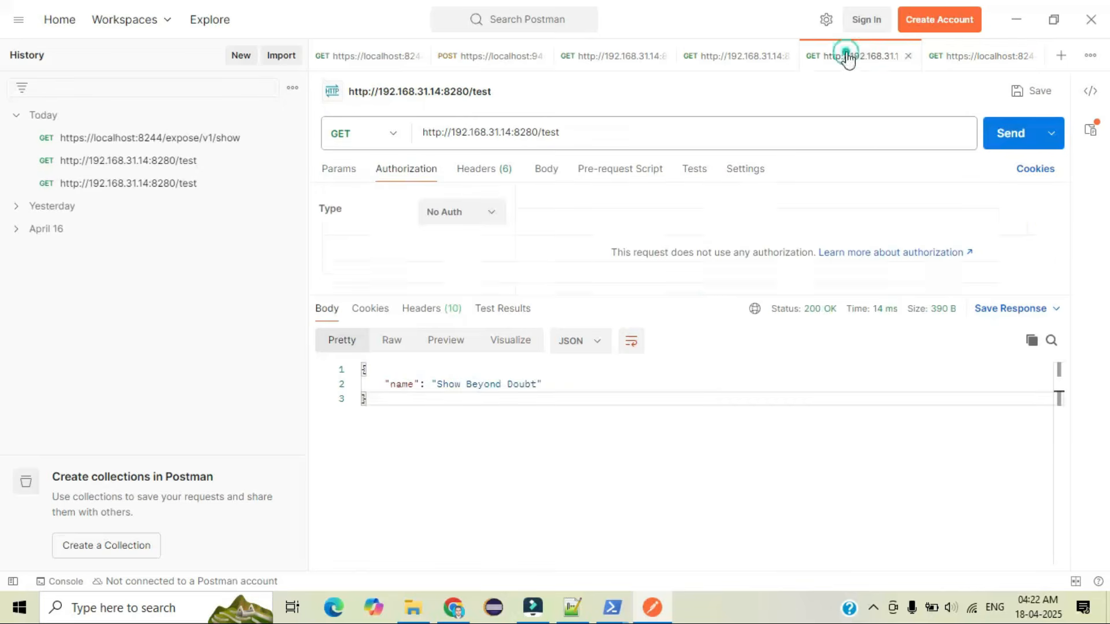
click(989, 145)
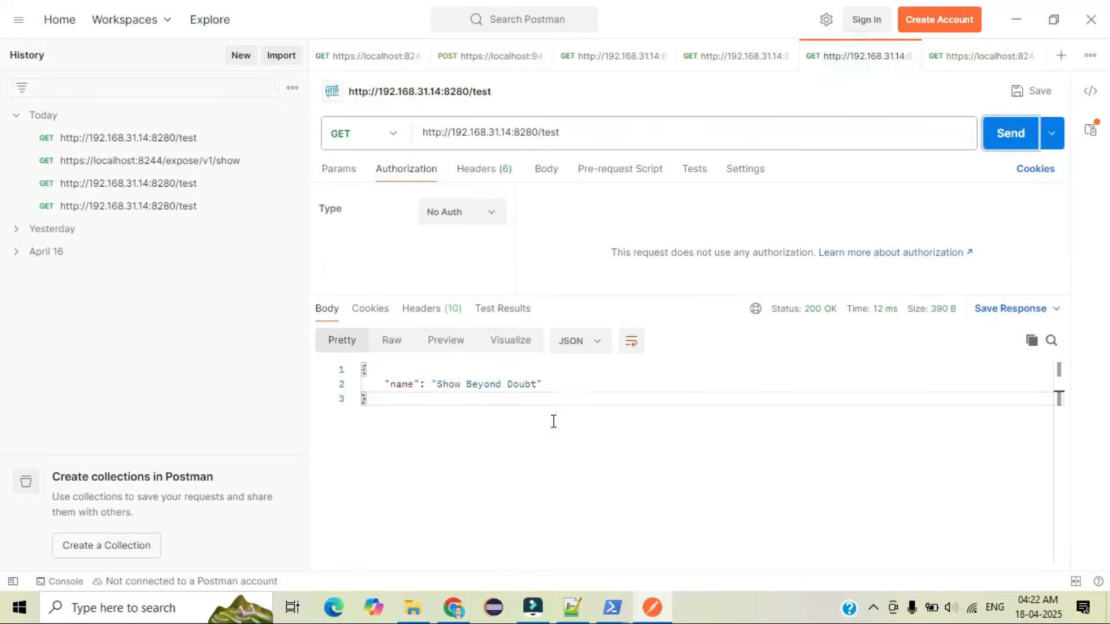
click(939, 61)
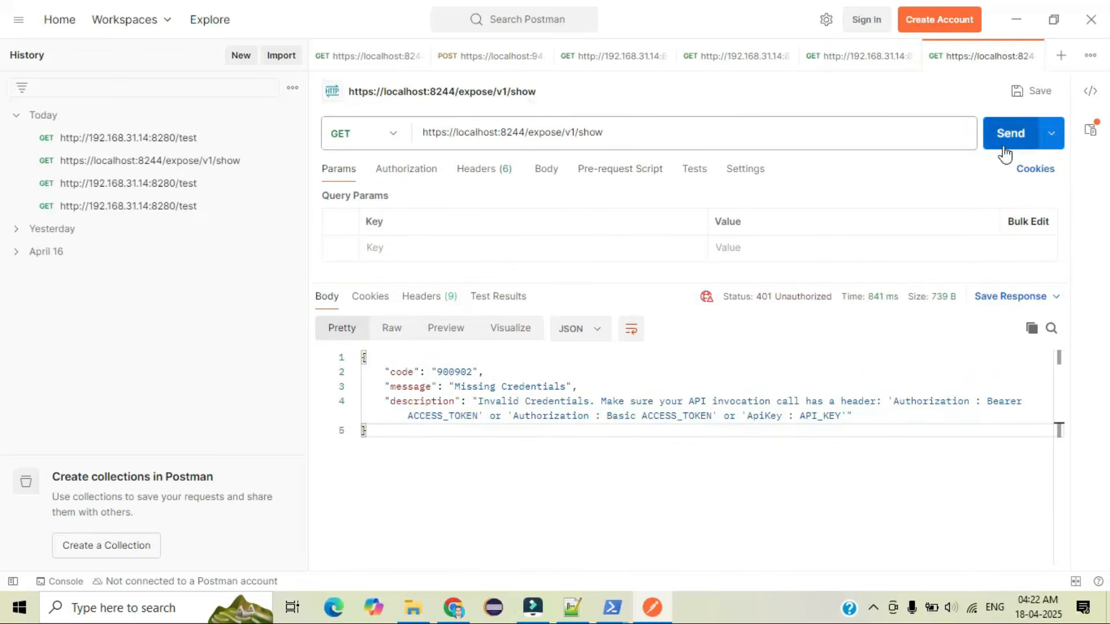
double_click(911, 400)
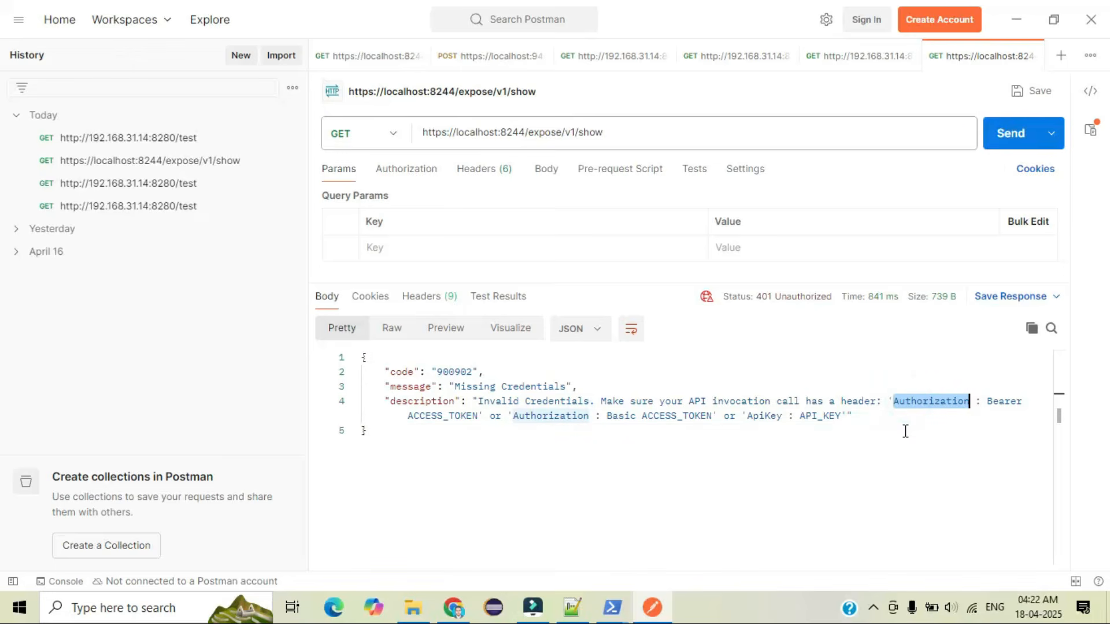
- Add an Authorization header to the /show request and begin its value with Bearer followed by a space
click(484, 168)
click(429, 249)
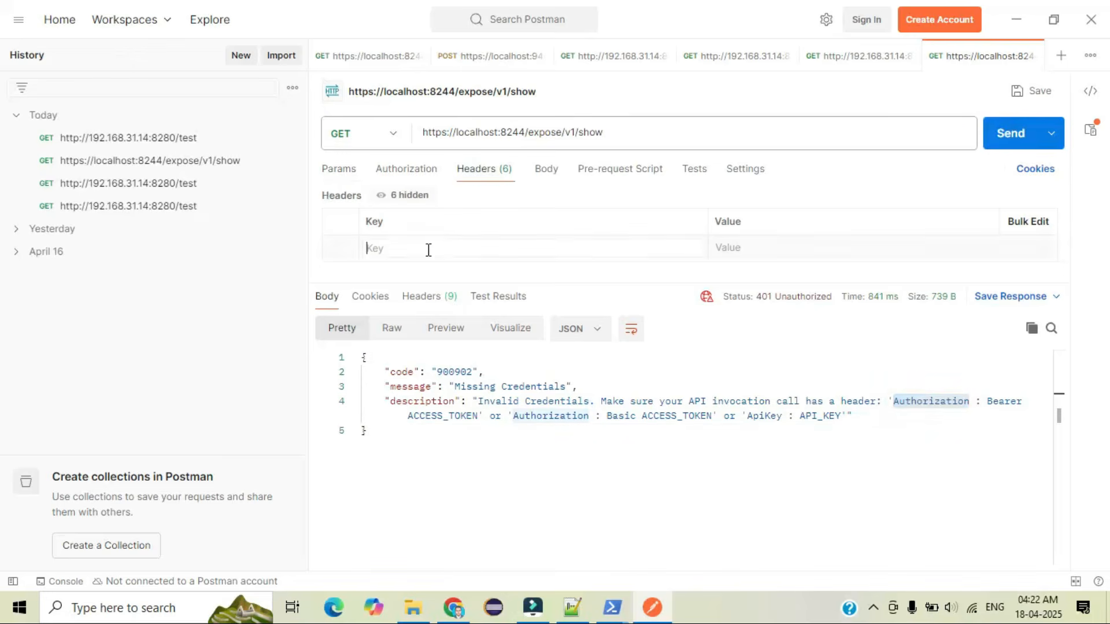
key(ctrl+v)
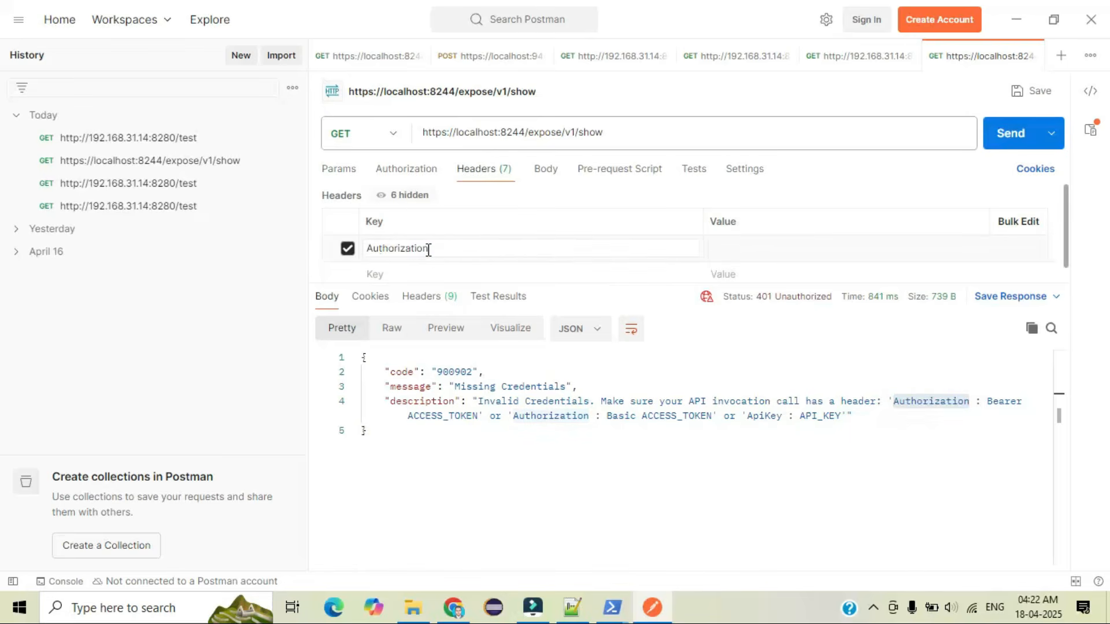
click(414, 169)
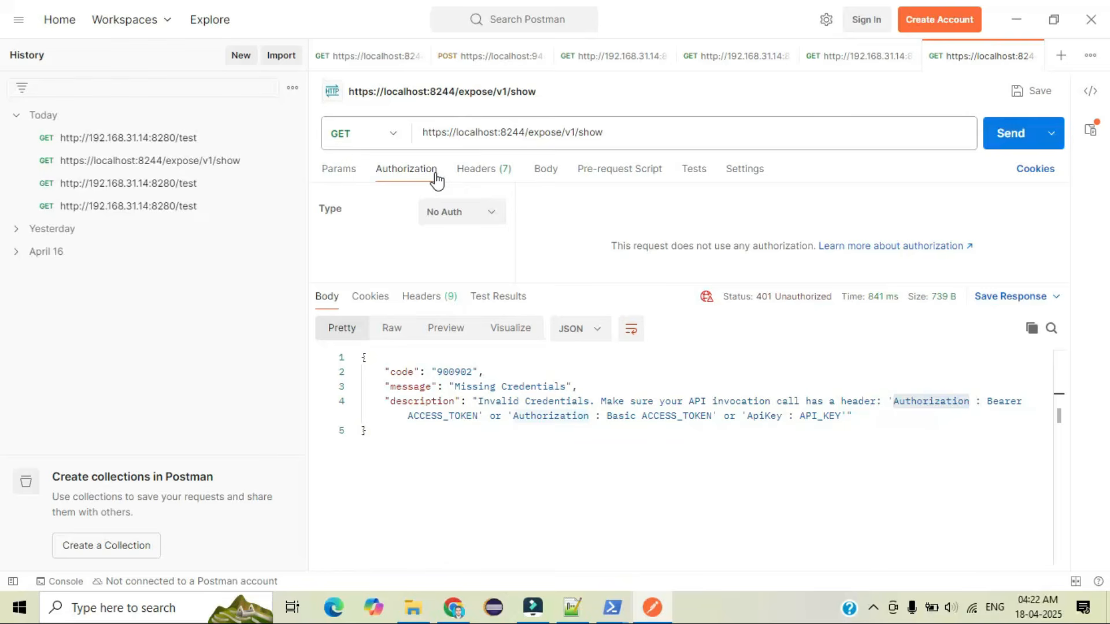
click(502, 171)
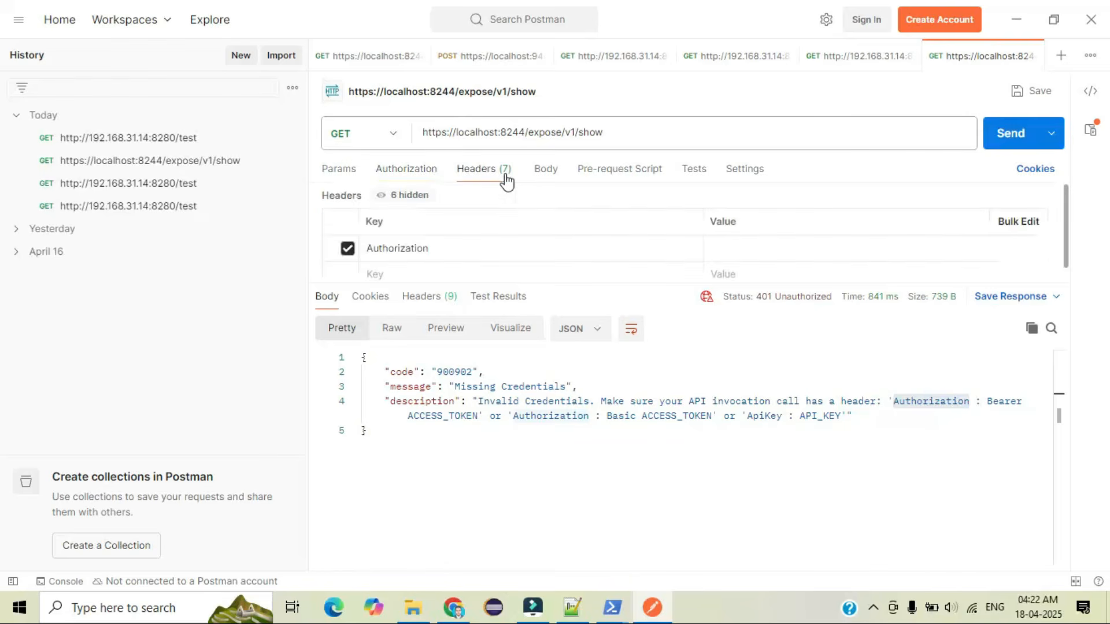
double_click(1004, 401)
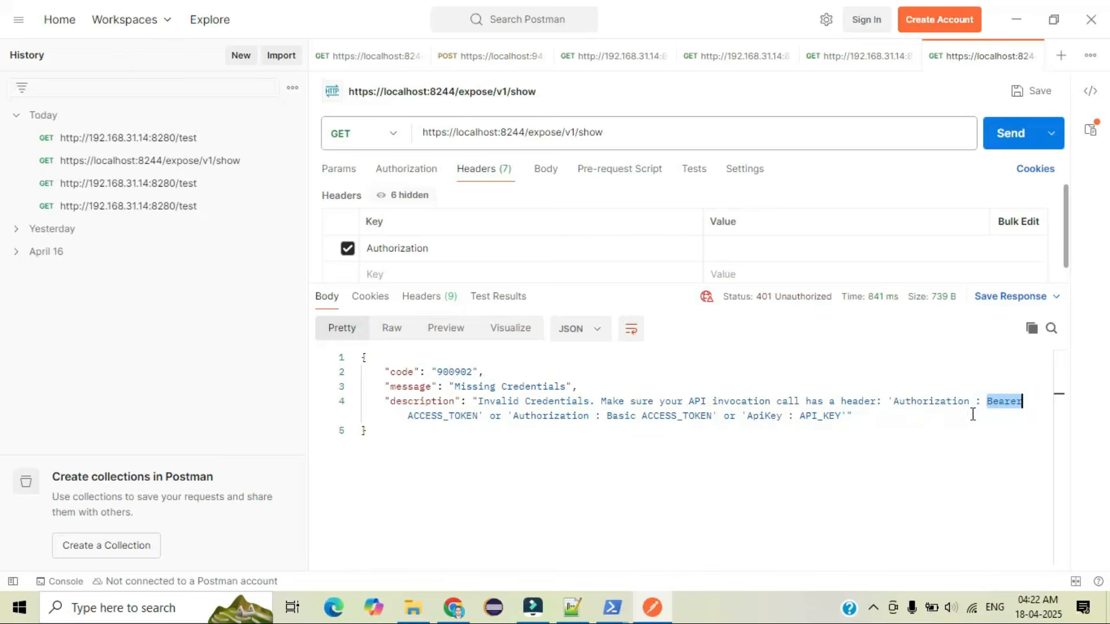
click(732, 249)
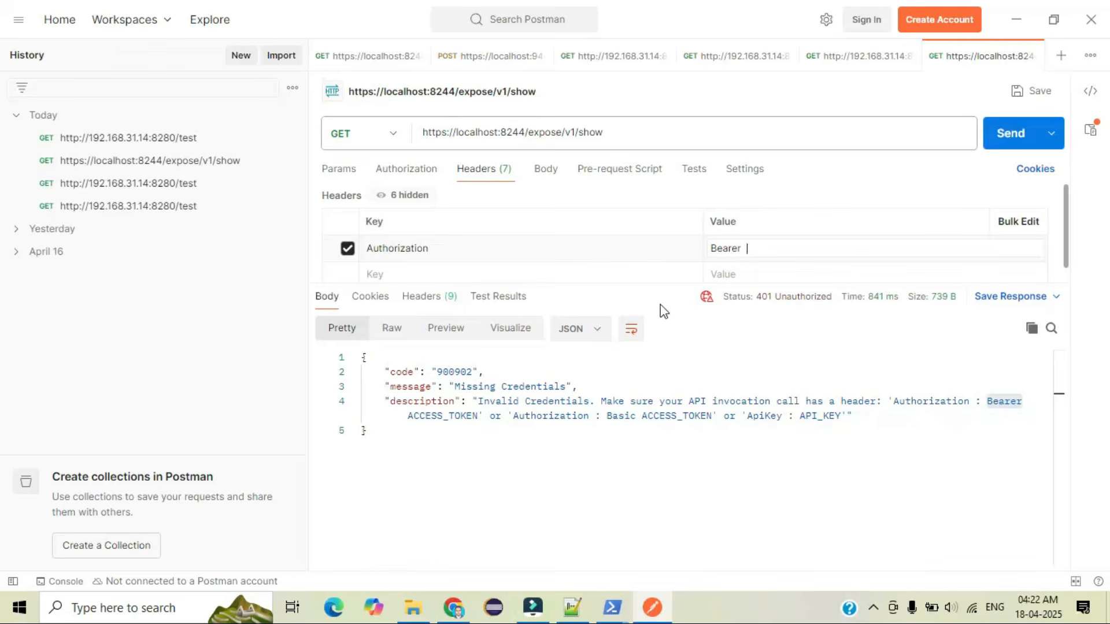
- Switch to the Developer Portal in Chrome and open the production OAuth2 keys of DefaultApplication
click(454, 607)
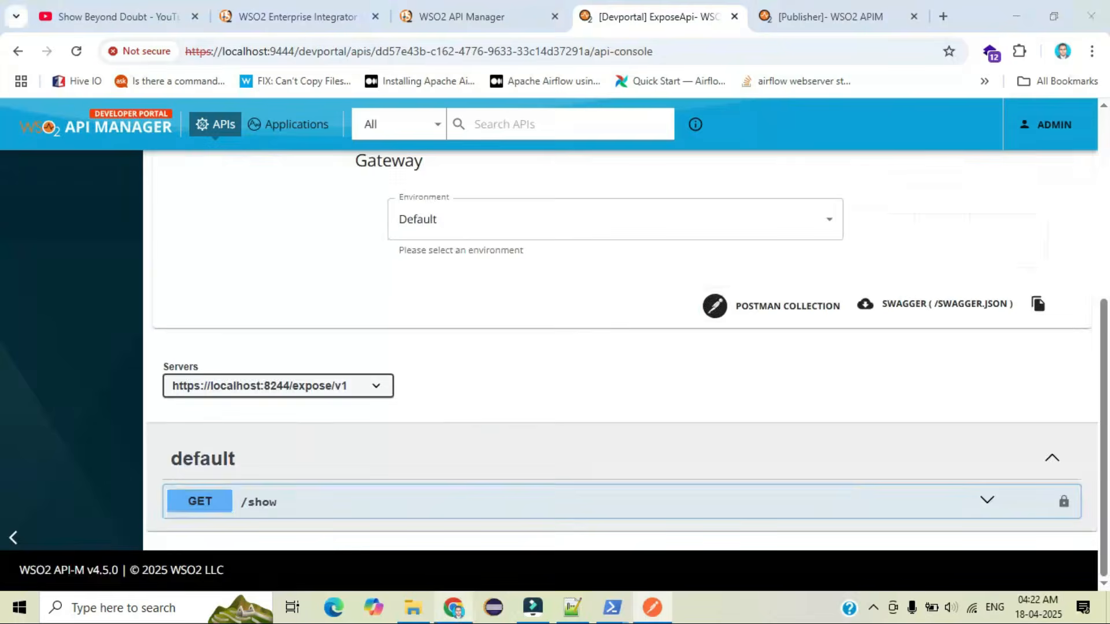
scroll(283, 369, up, 5)
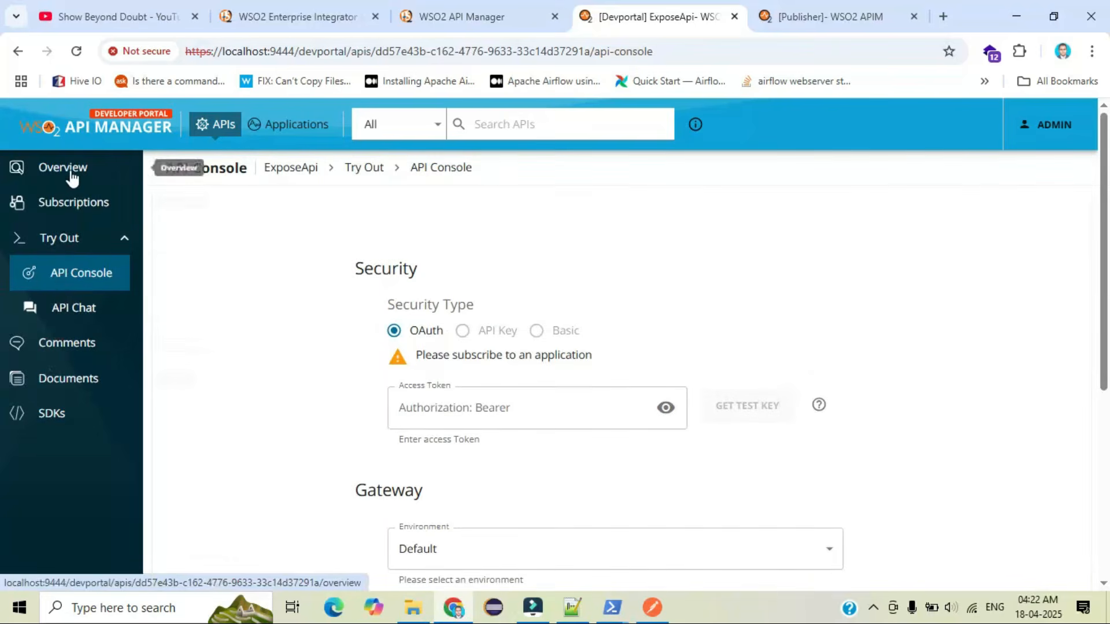
click(275, 127)
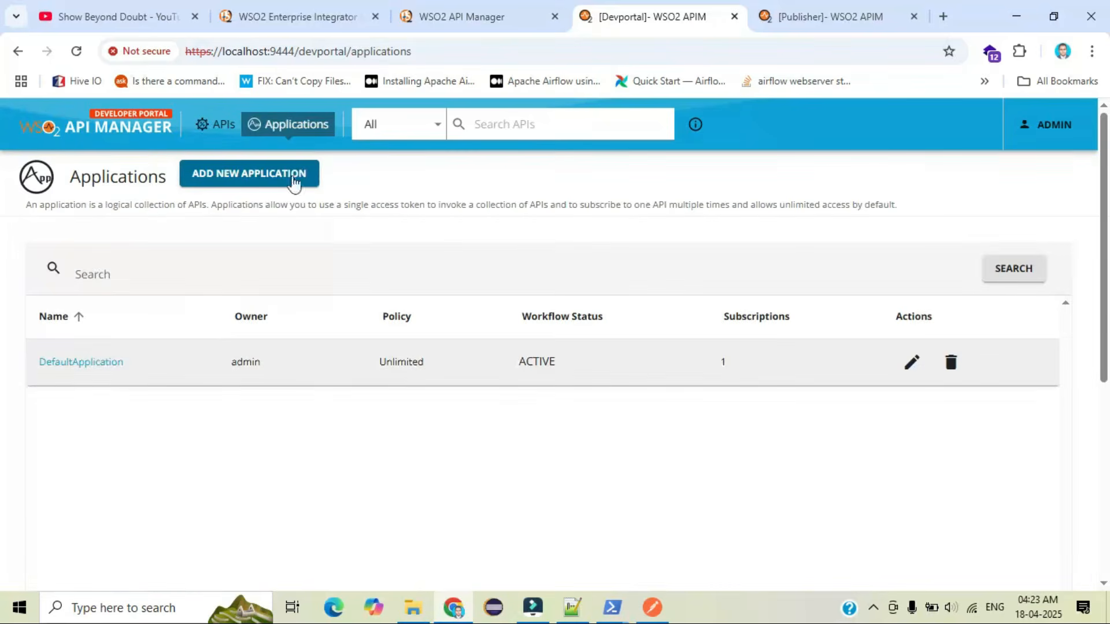
click(78, 362)
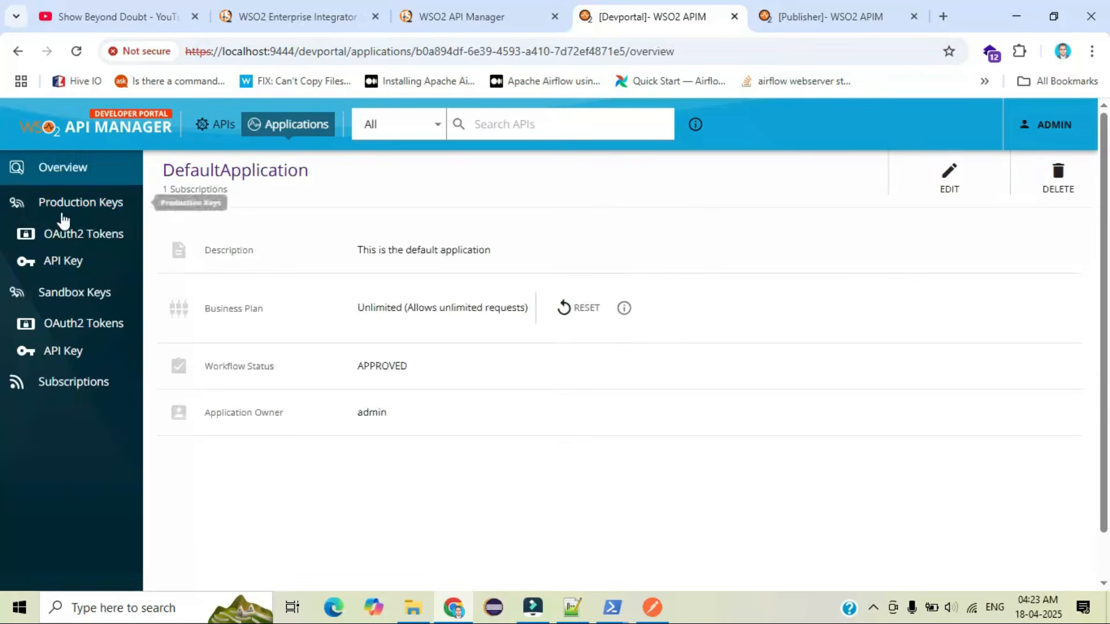
click(61, 215)
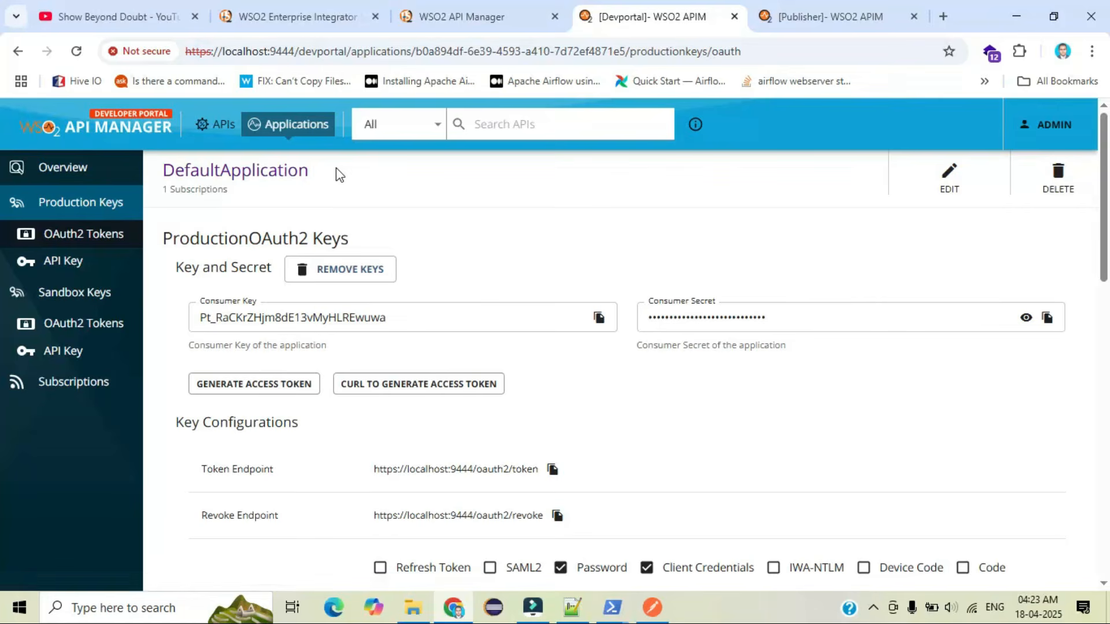
click(133, 22)
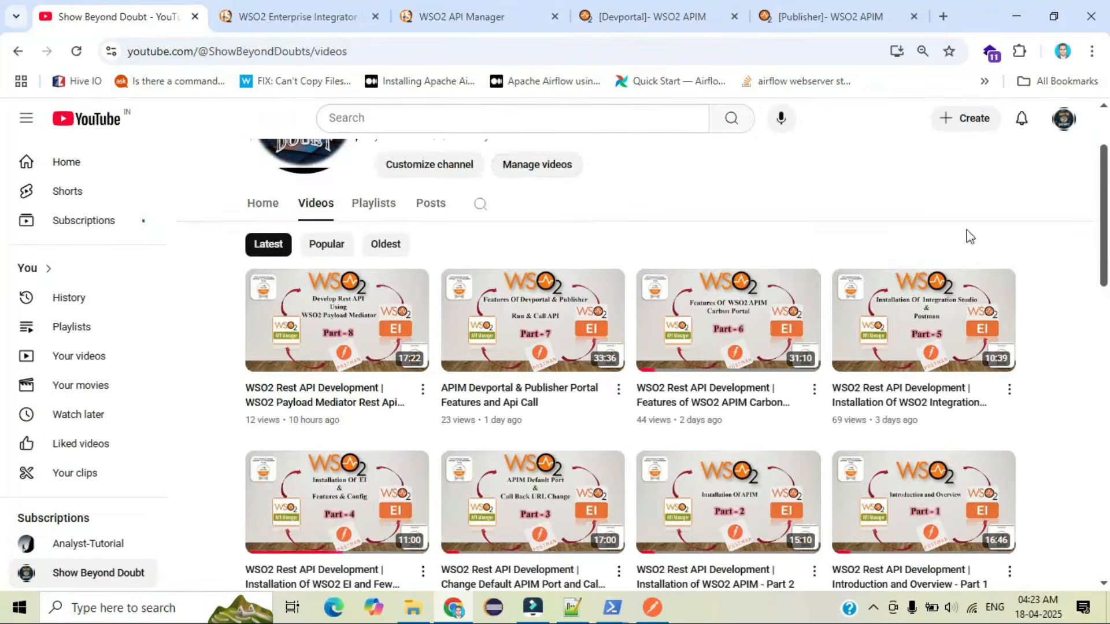
scroll(1106, 221, down, 1)
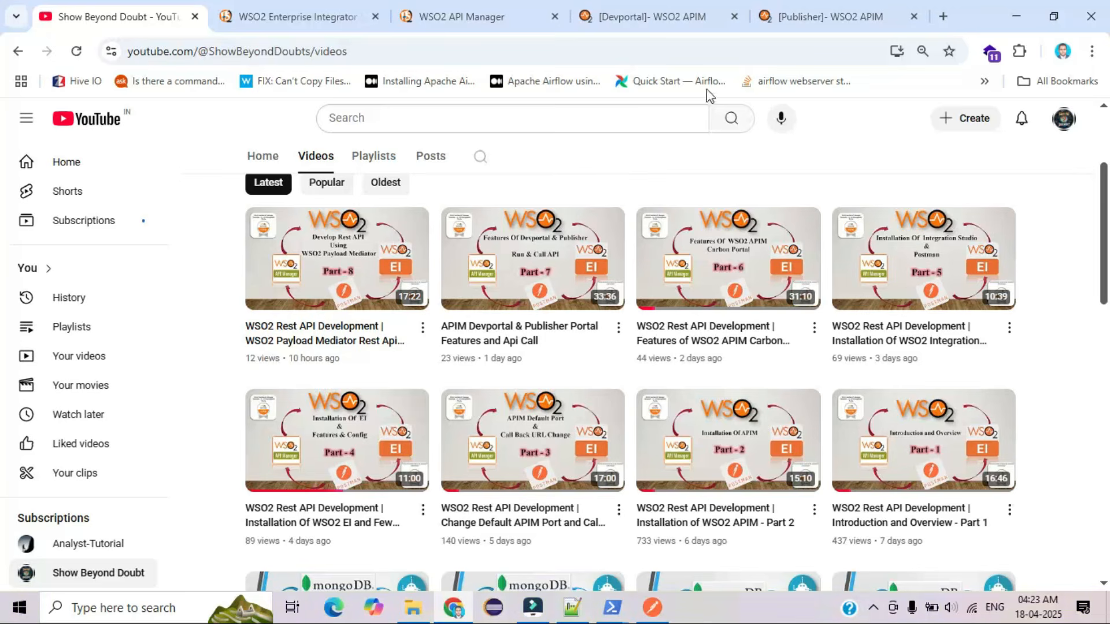
click(647, 17)
- Generate a production access token for DefaultApplication without selecting scopes and copy it
click(247, 384)
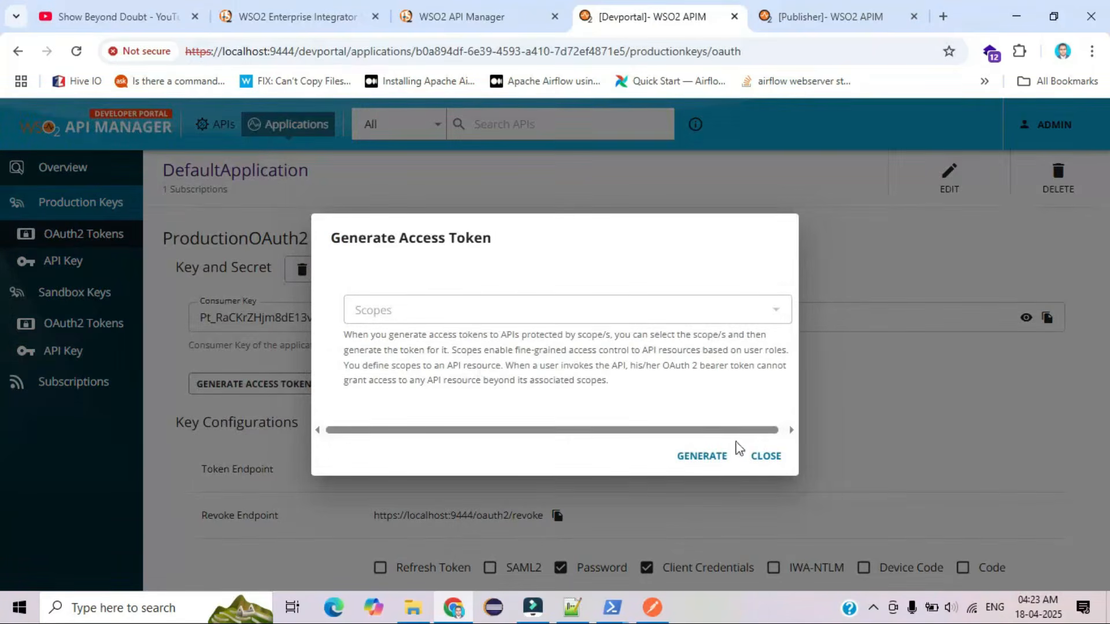
click(702, 456)
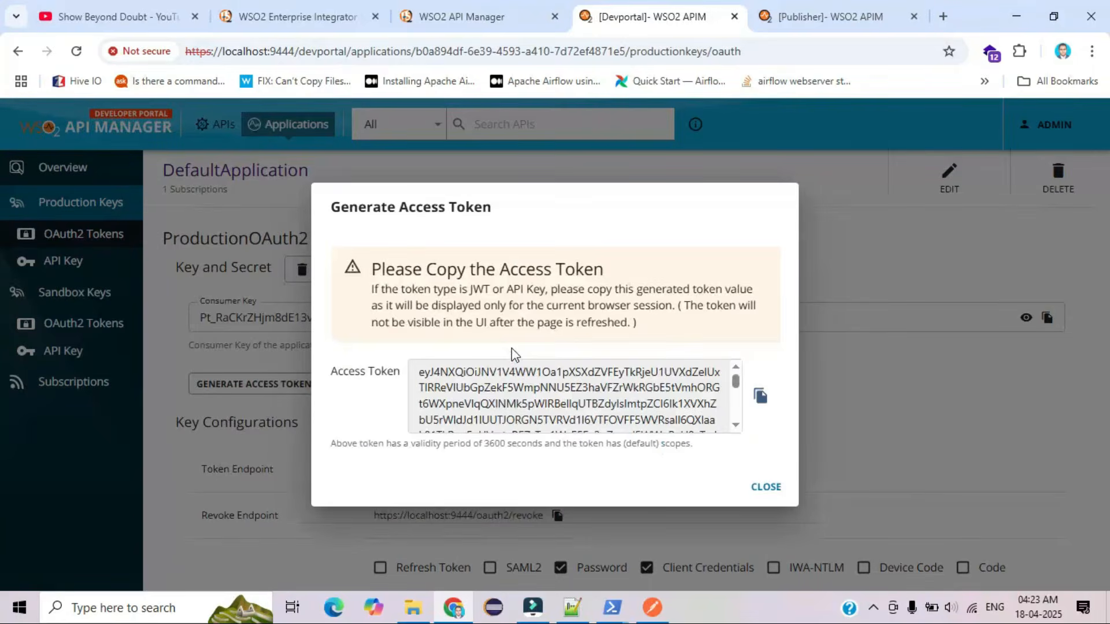
click(759, 395)
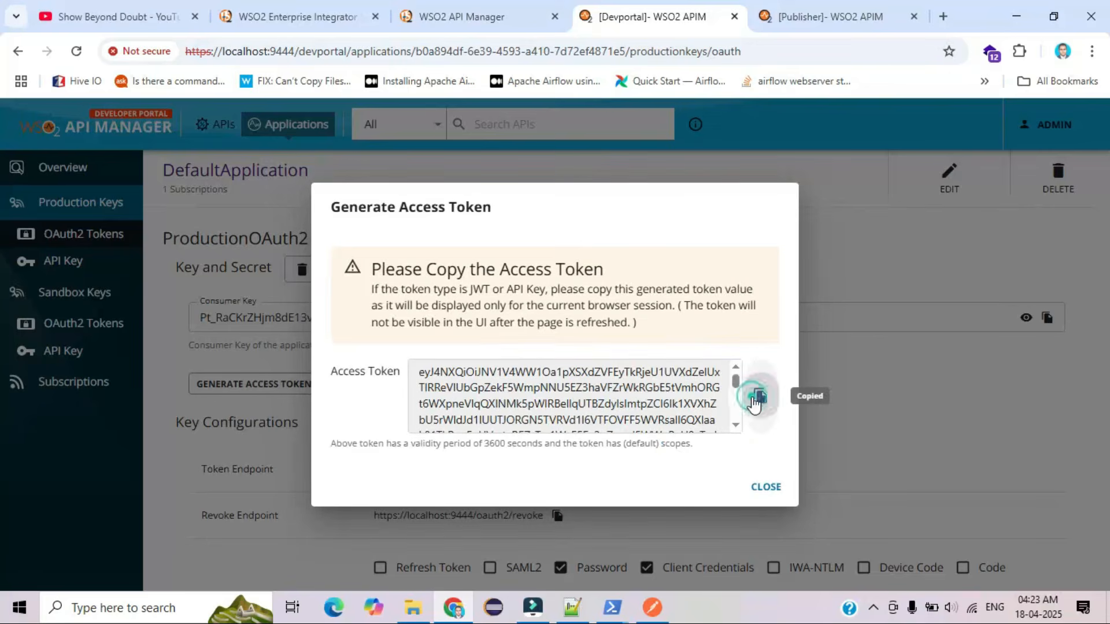
drag(332, 376, 409, 373)
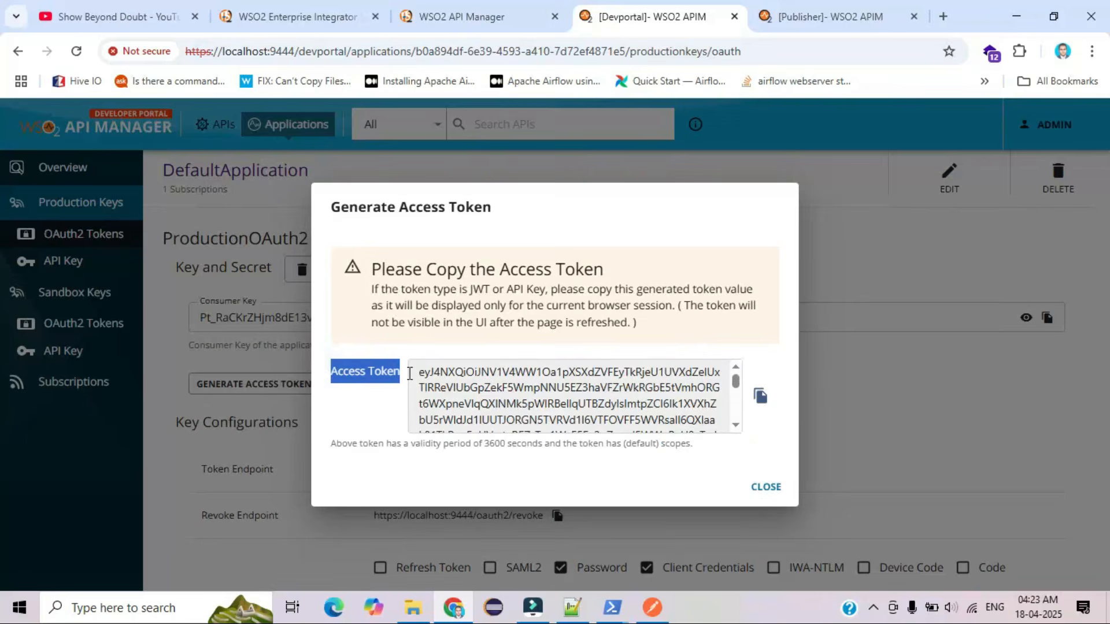
- Switch to Postman, paste the access token after Bearer in the Authorization header and send the /show request
click(652, 606)
click(783, 255)
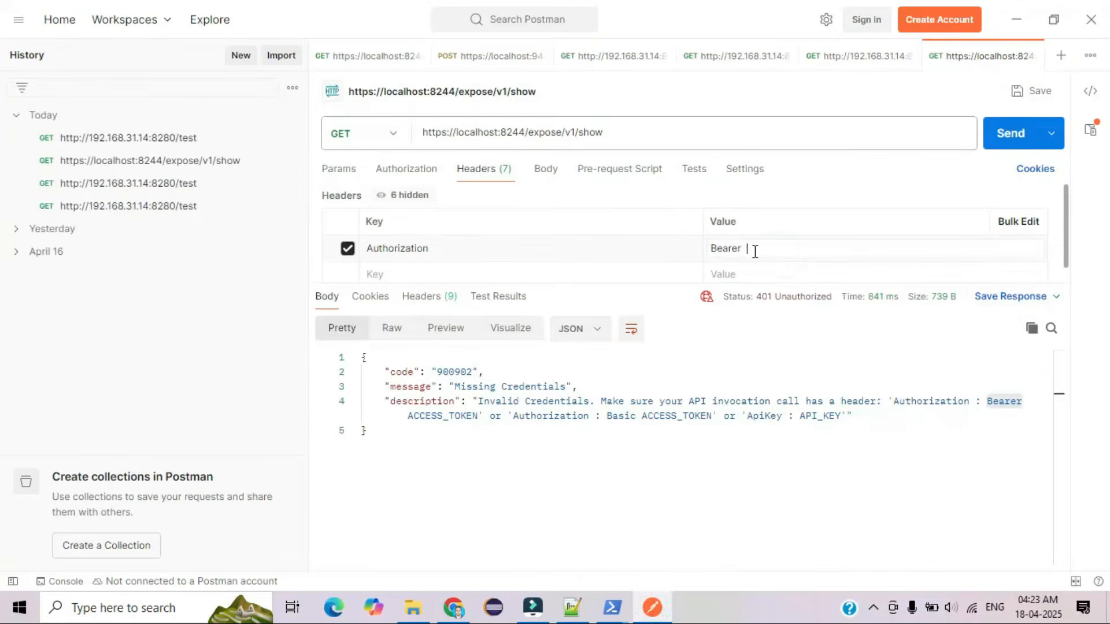
key(ctrl+v)
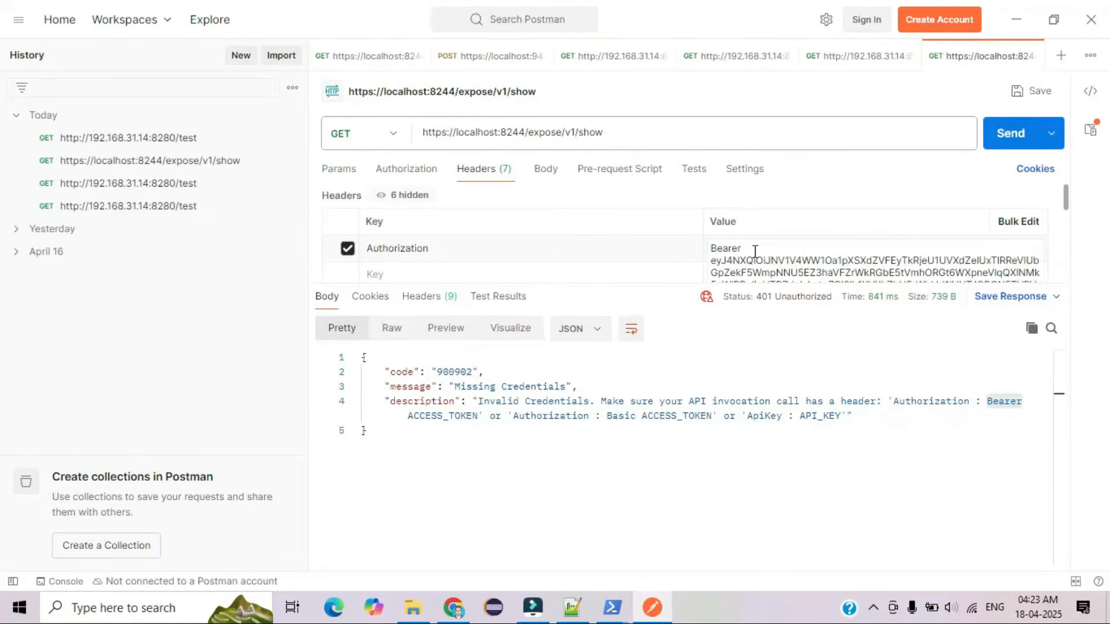
click(1010, 133)
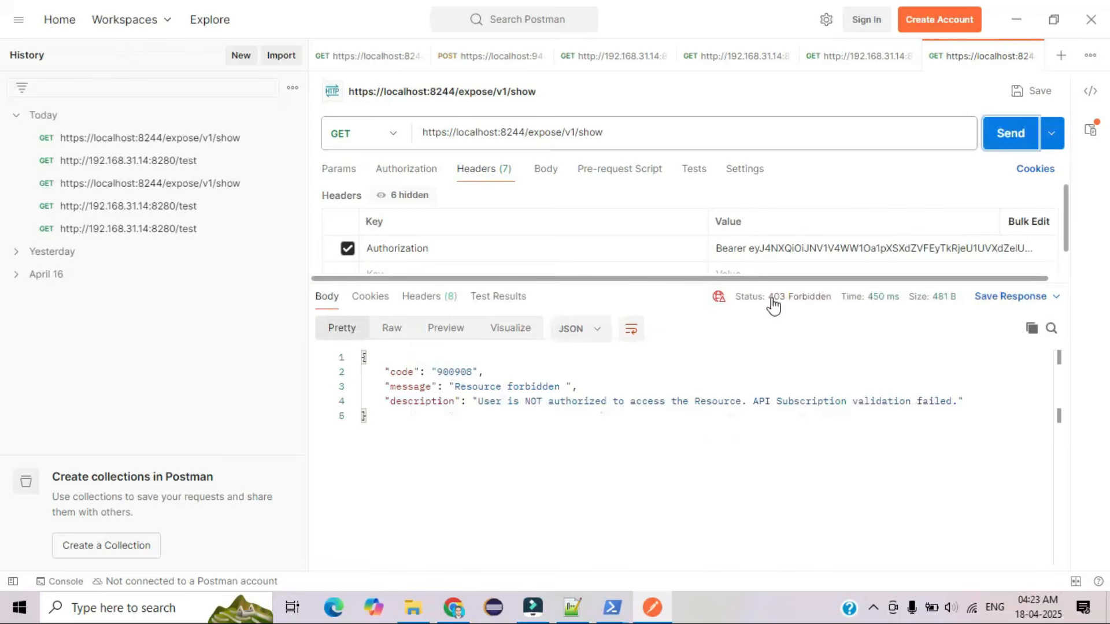
- Examine the status and error description of the /show response against the gateway base URL of the request
drag(770, 299, 841, 301)
click(735, 423)
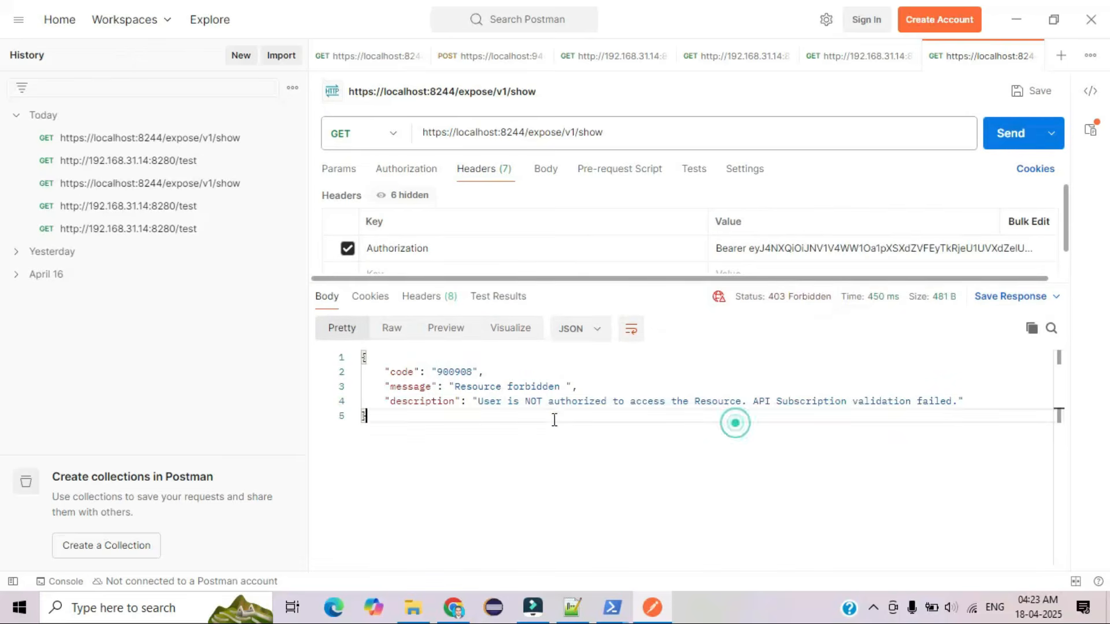
drag(480, 401, 740, 403)
click(738, 401)
click(564, 134)
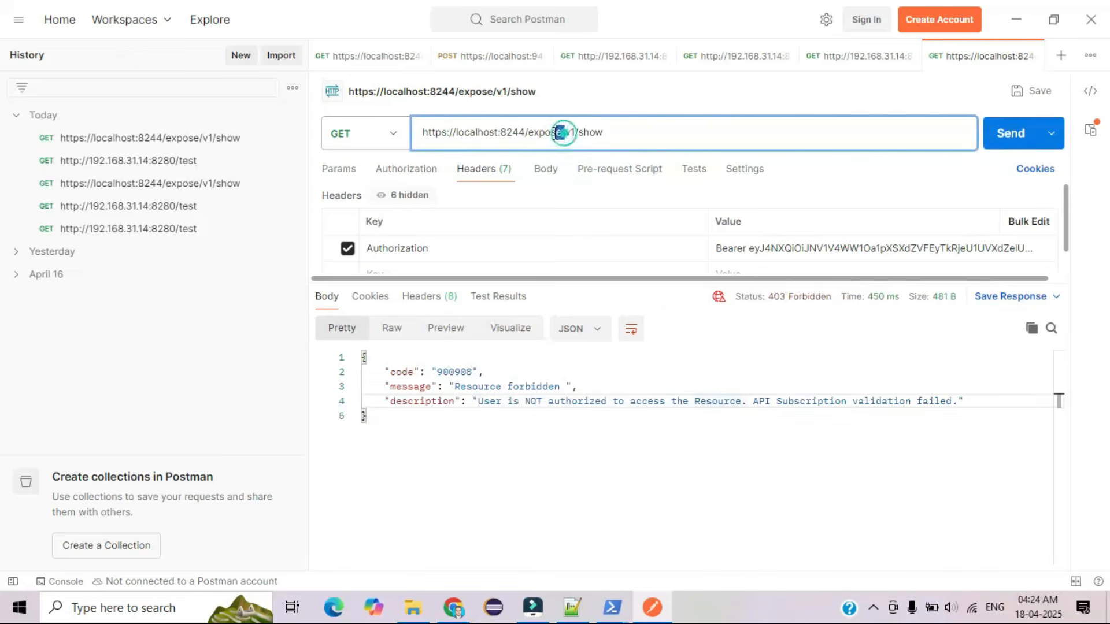
drag(575, 133, 401, 141)
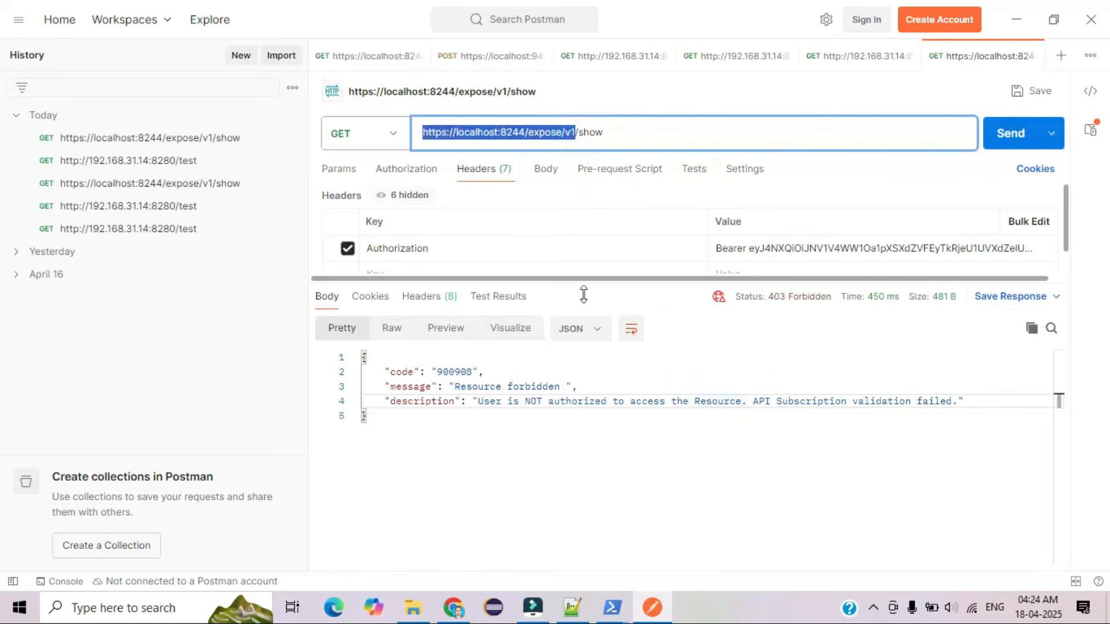
click(677, 415)
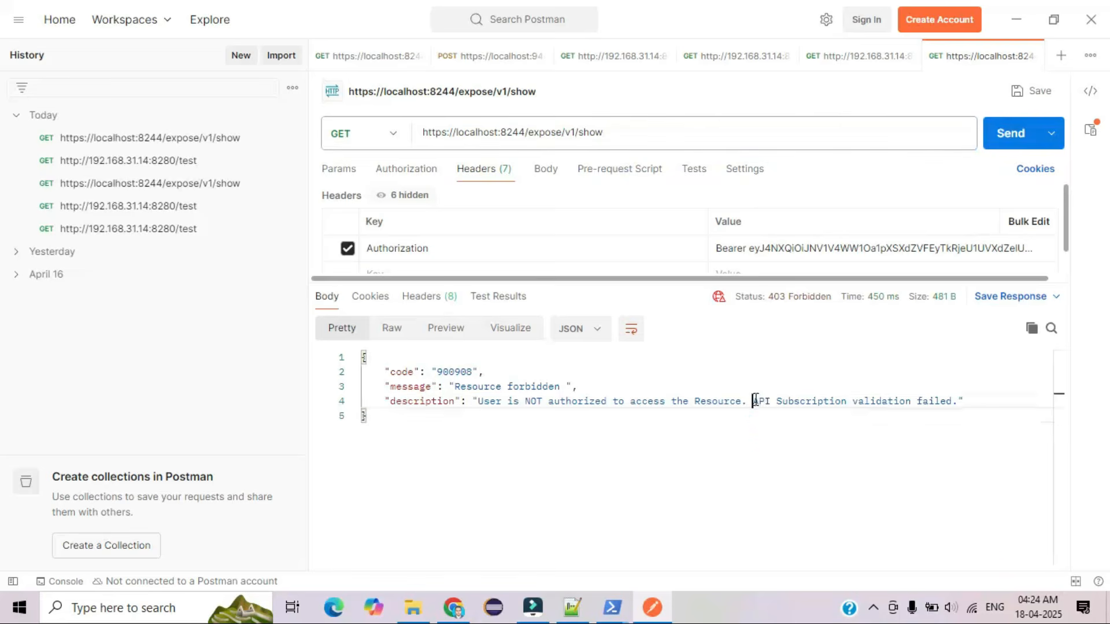
drag(752, 400, 951, 400)
click(639, 475)
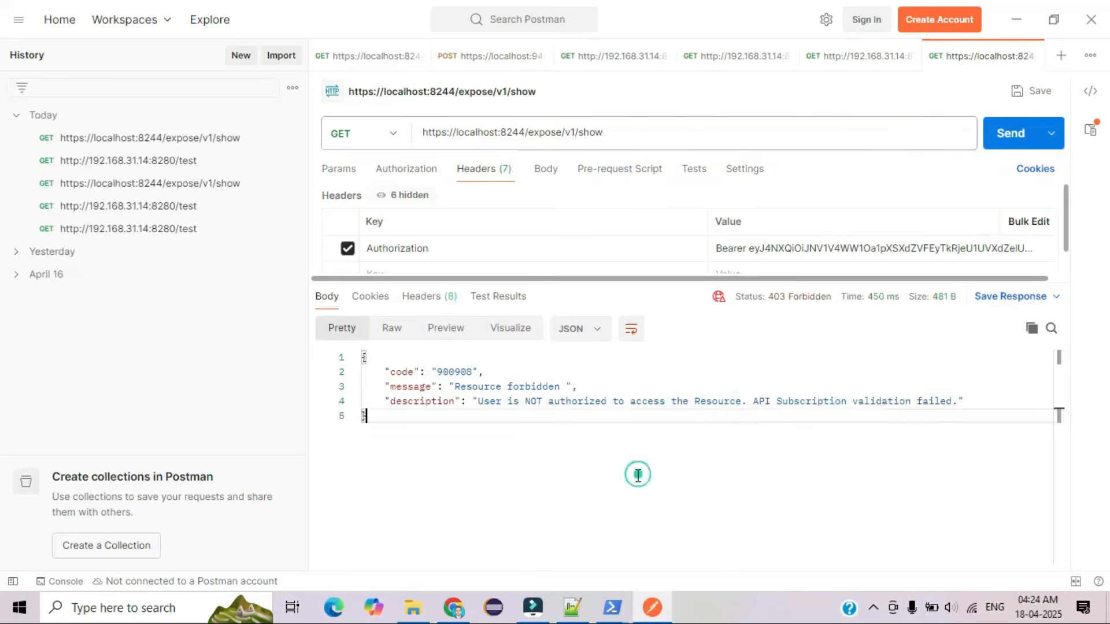
- Return to the Developer Portal, close the access token dialog and check which APIs DefaultApplication is subscribed to
key(alt+Tab)
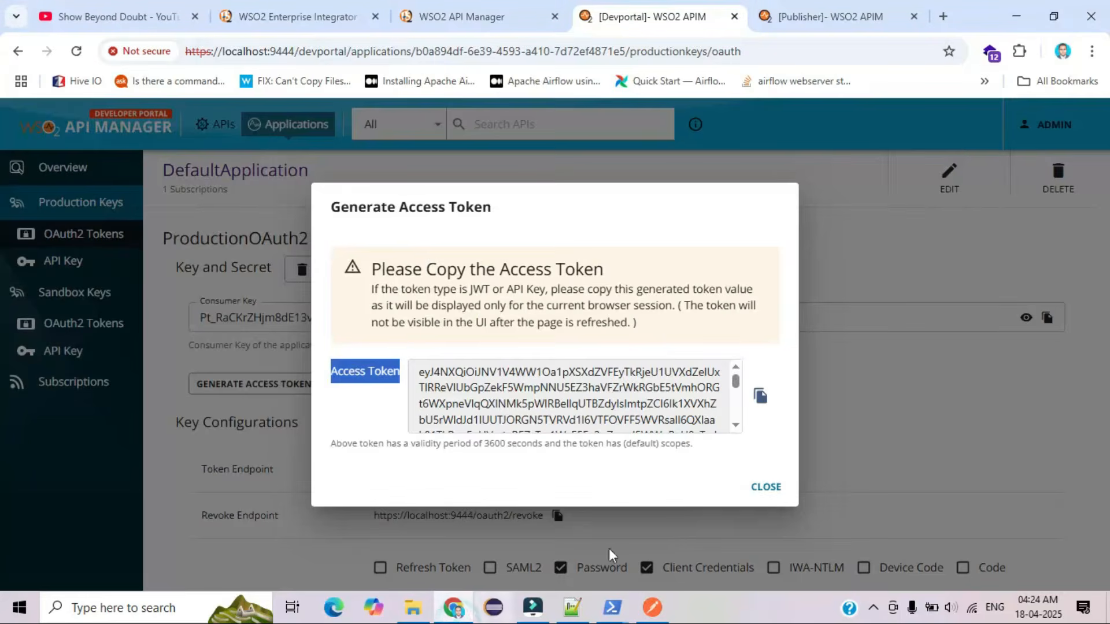
click(761, 489)
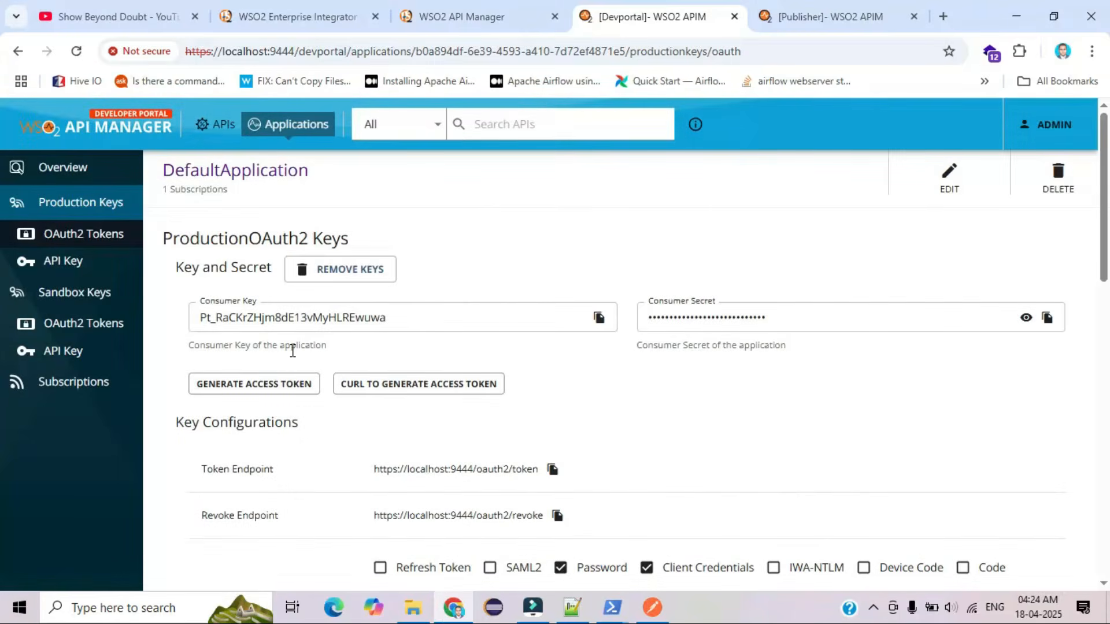
click(80, 383)
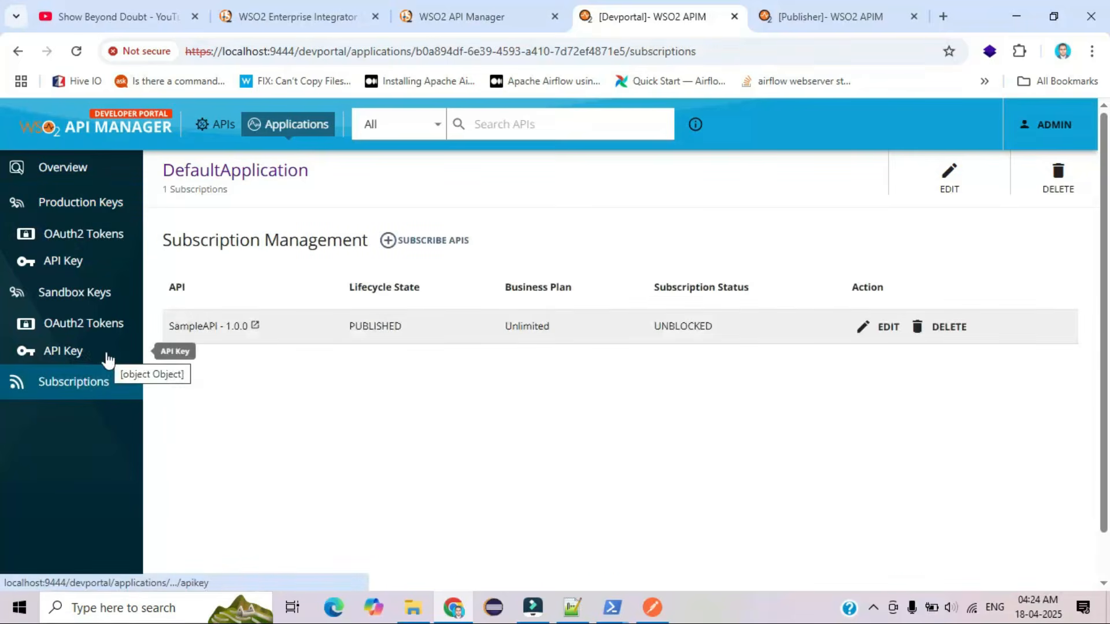
drag(168, 333, 253, 332)
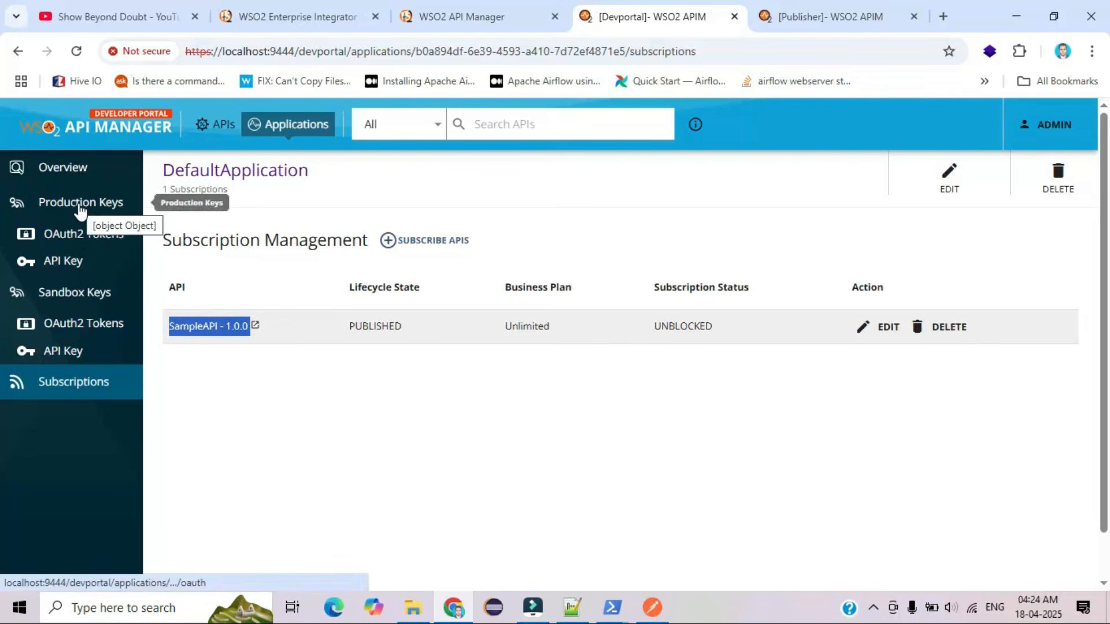
- Subscribe DefaultApplication to ExposeApi v1 with the Unlimited plan and check its lifecycle state in the subscription list
click(439, 241)
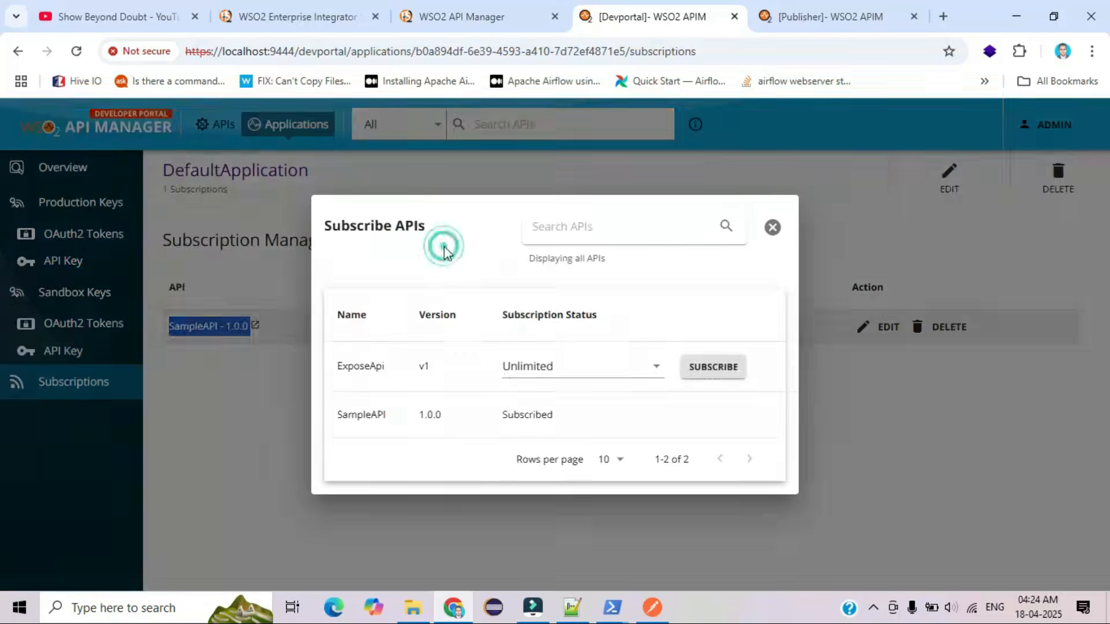
drag(336, 373, 383, 376)
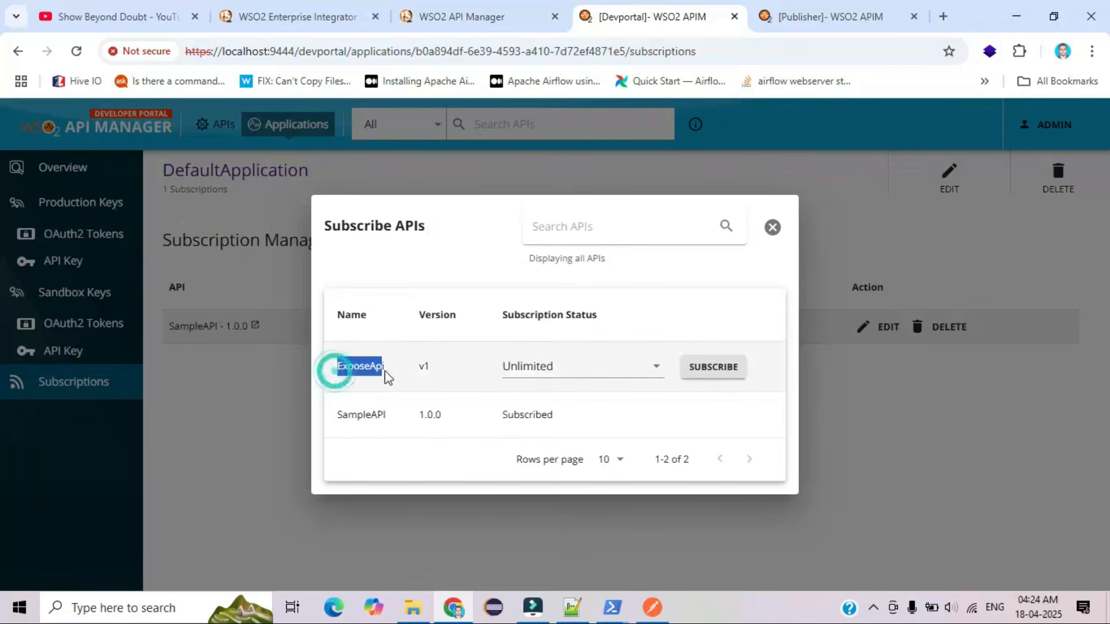
click(712, 367)
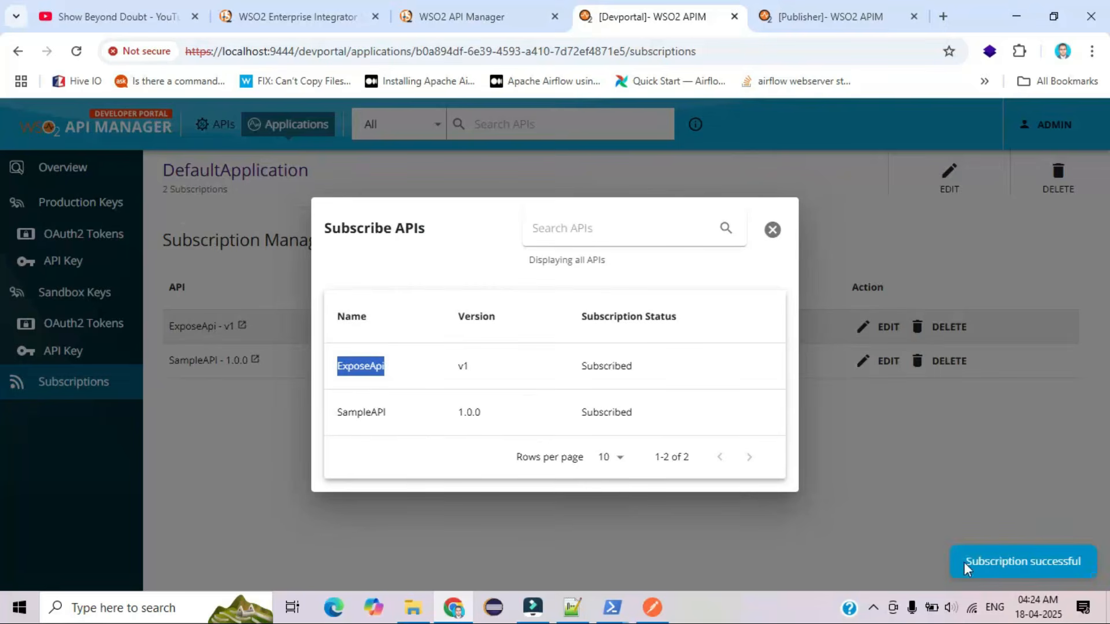
click(964, 562)
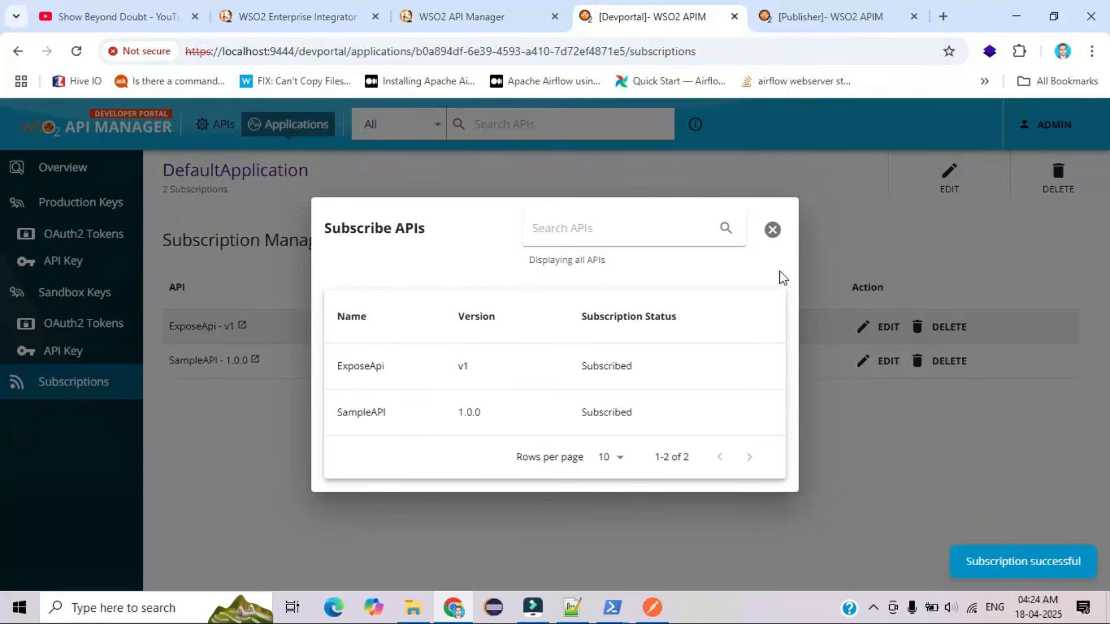
click(773, 231)
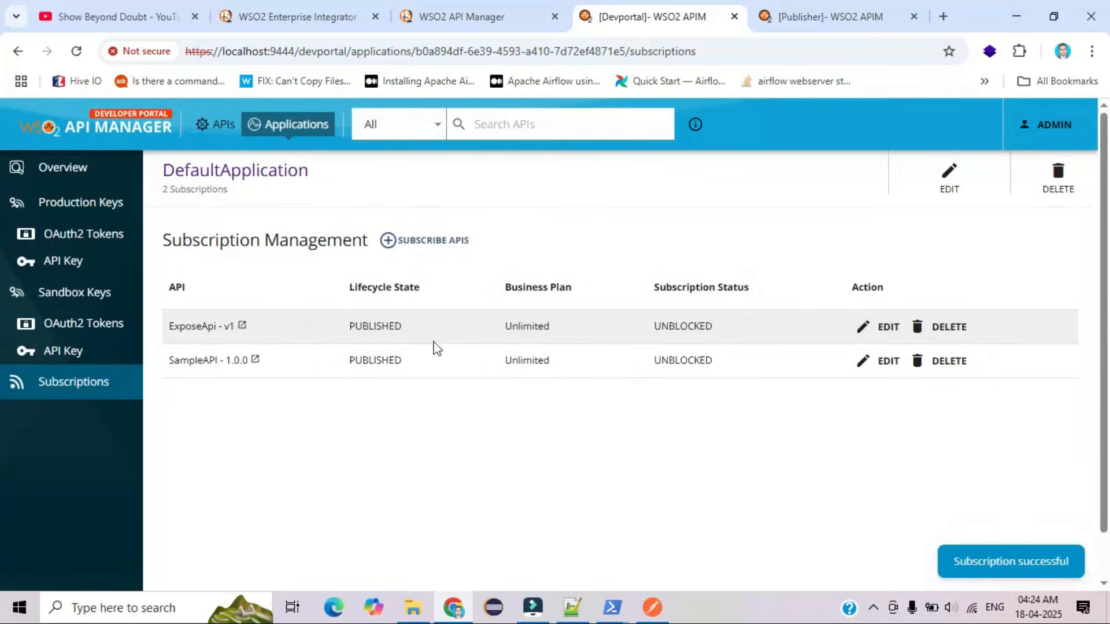
drag(347, 326, 428, 335)
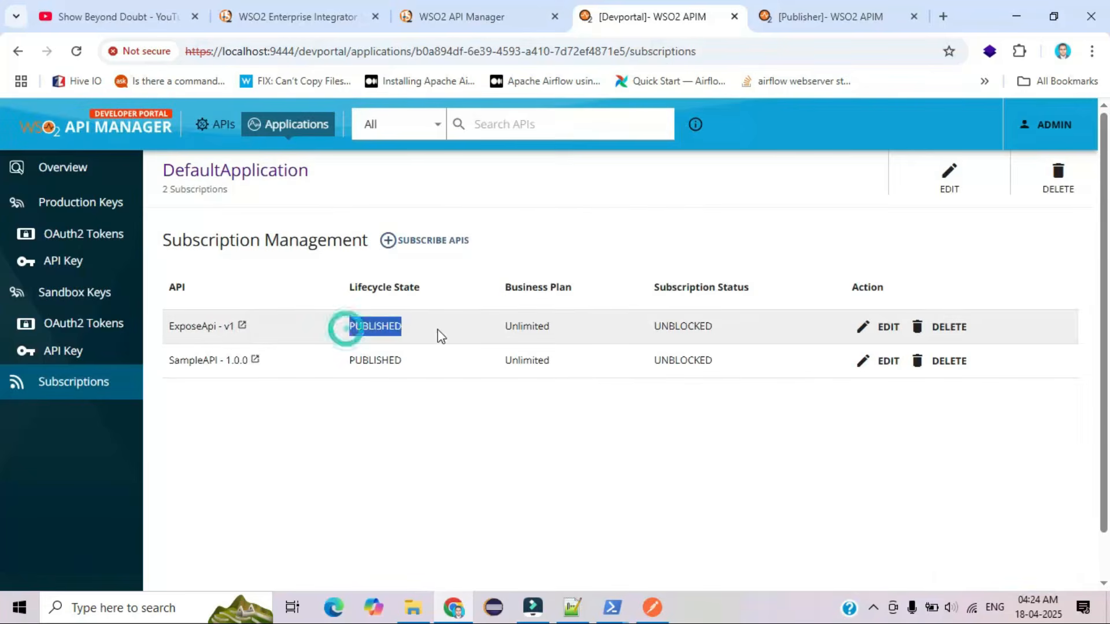
- Check the business plan and subscription status of the ExposeApi v1 subscription
drag(506, 327, 573, 338)
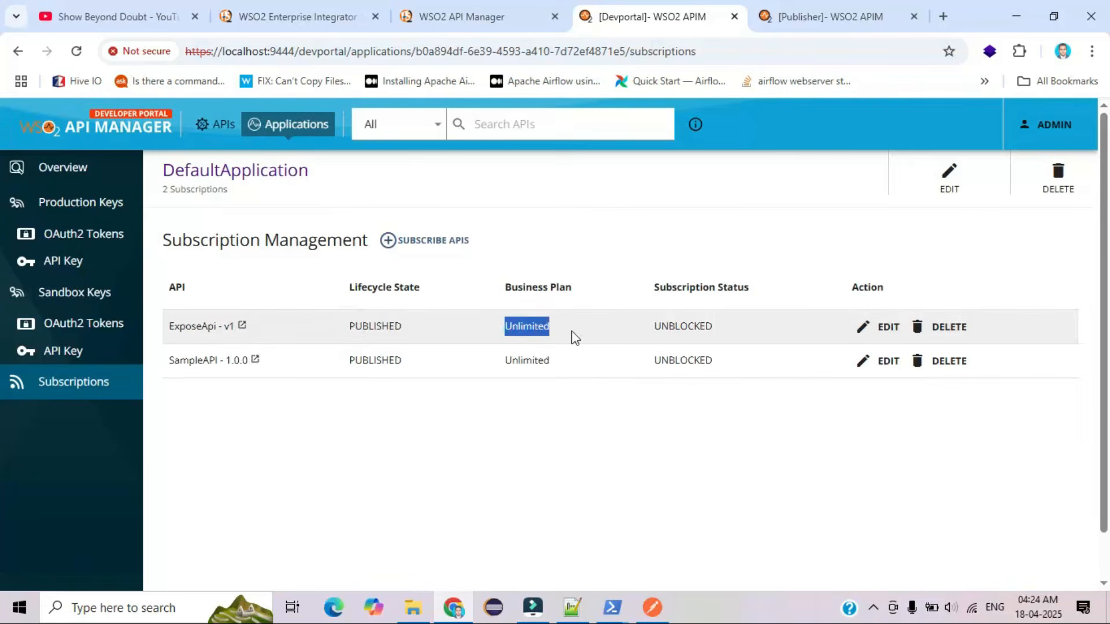
drag(652, 332, 718, 331)
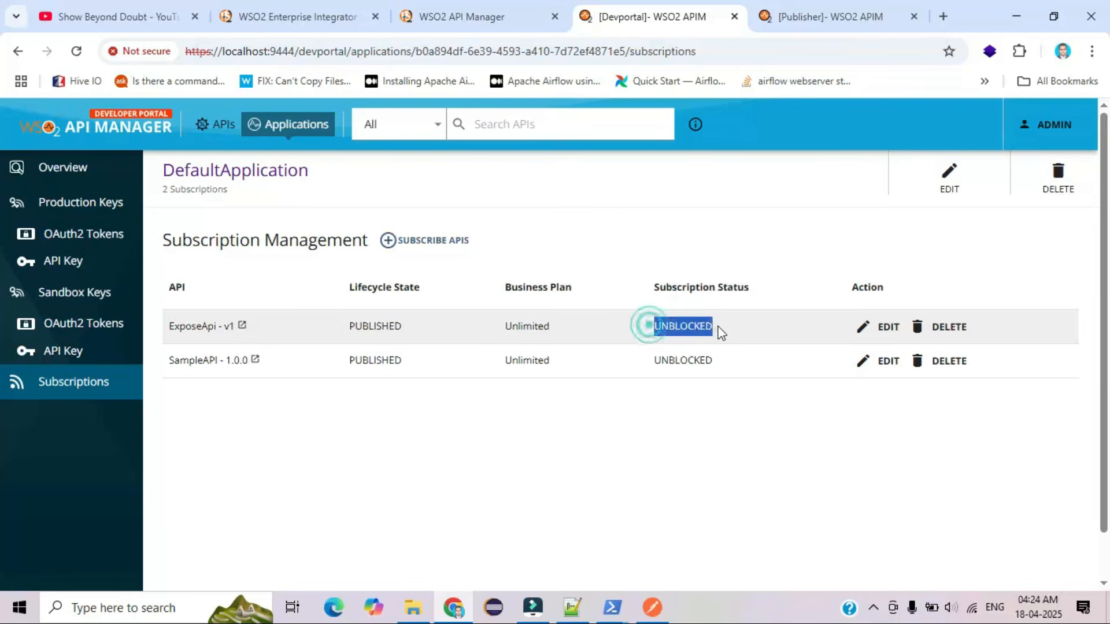
click(659, 392)
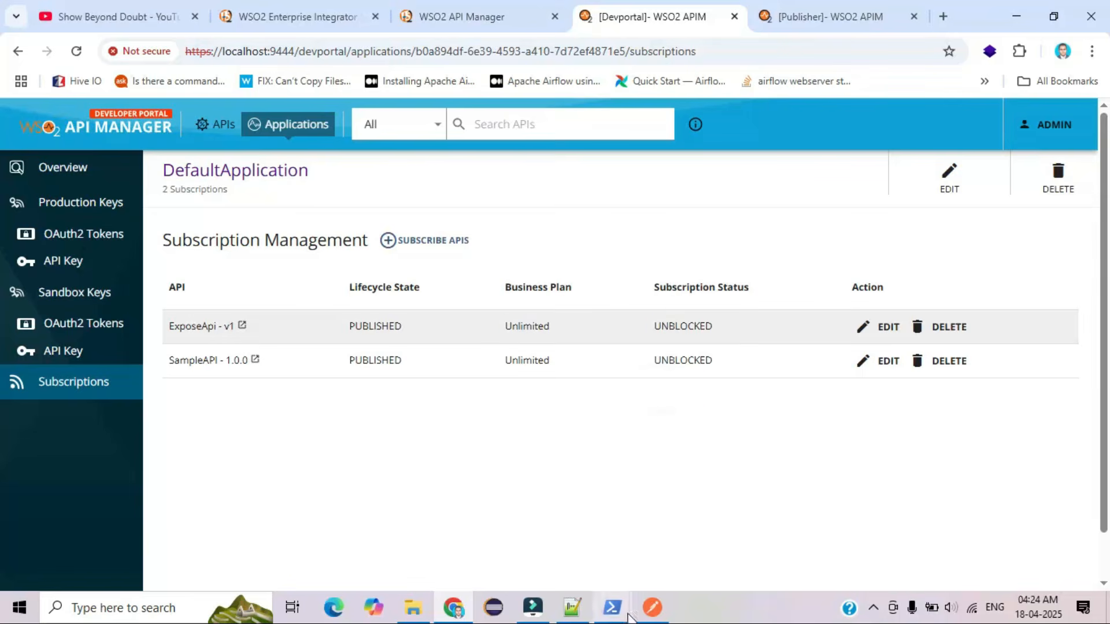
- Switch to Postman, resend the GET /show request through the gateway and examine the JSON response body
click(652, 607)
click(988, 136)
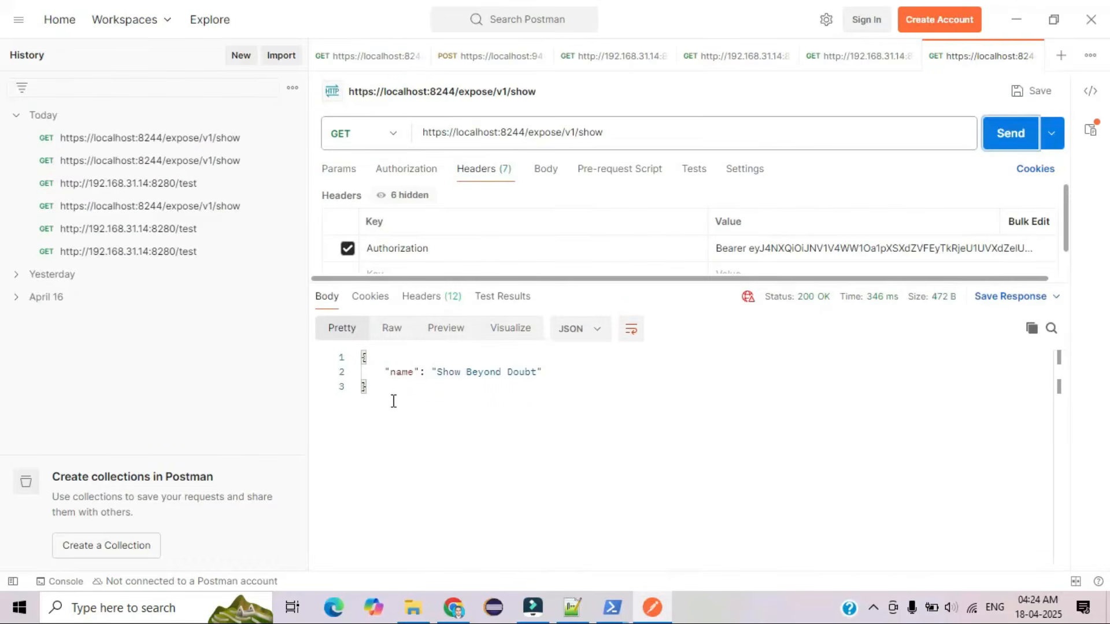
click(373, 395)
key(ctrl+a)
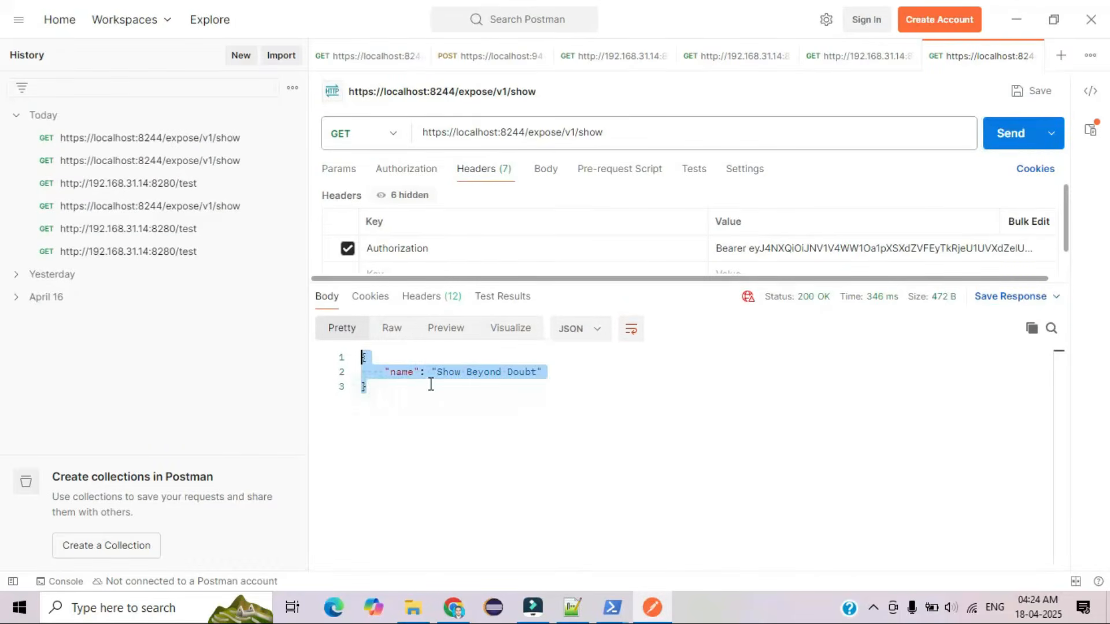
click(441, 391)
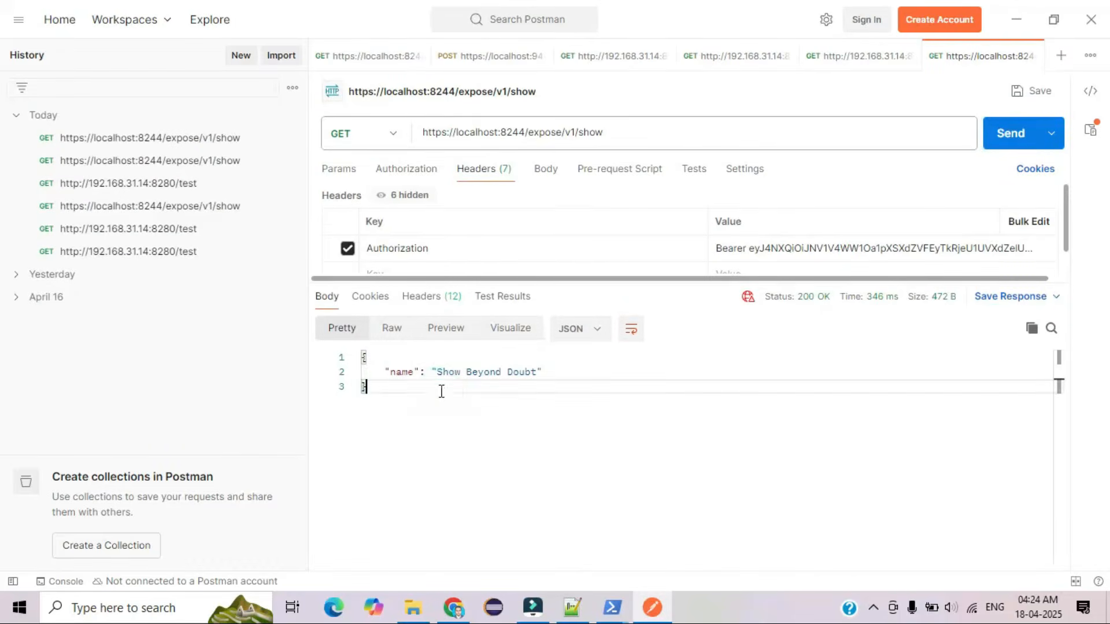
click(848, 58)
click(1000, 140)
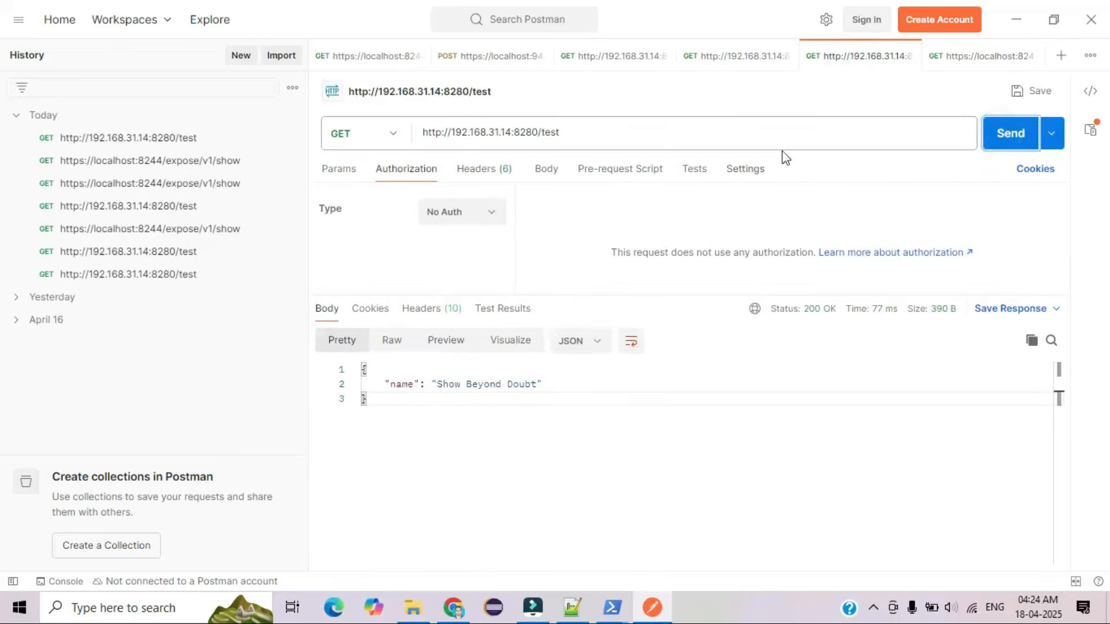
click(941, 65)
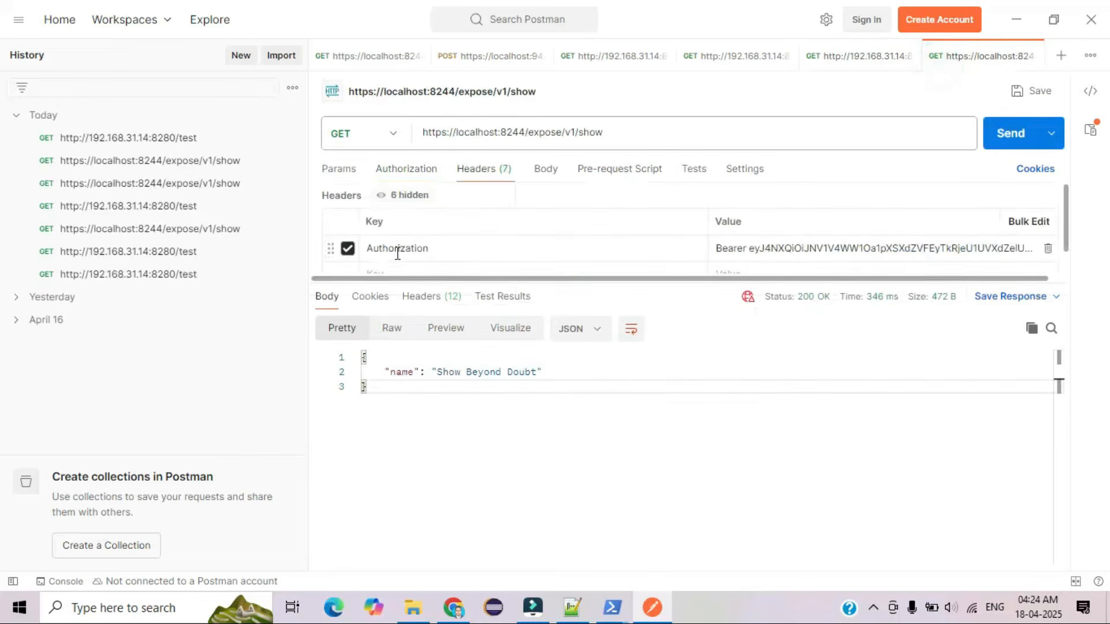
double_click(375, 251)
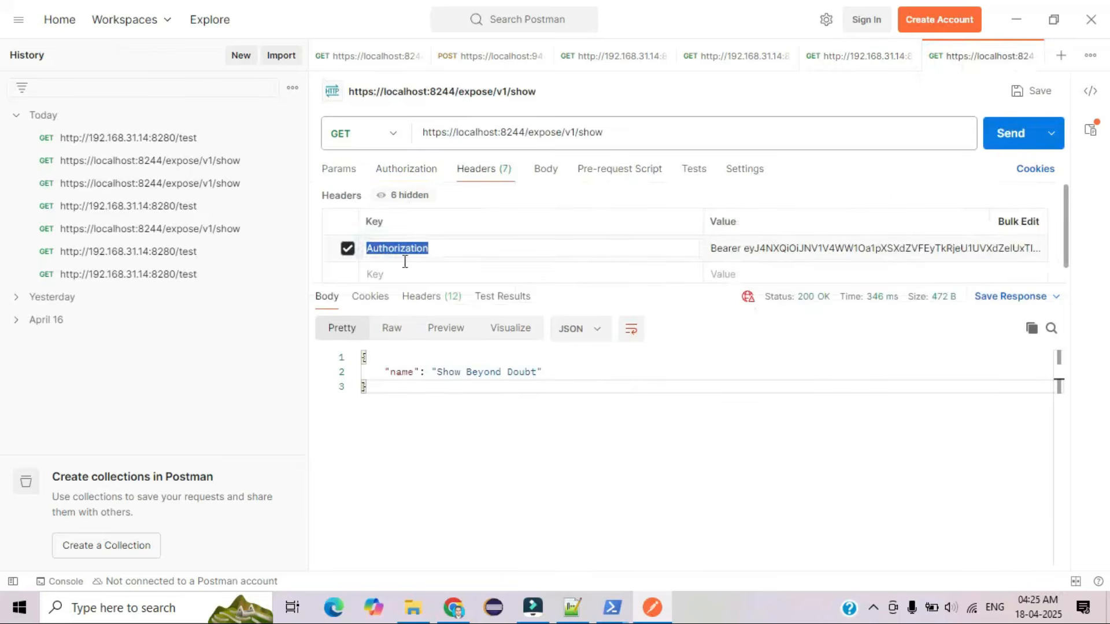
- Disable the manual Authorization header of the /show request and open the request's authorization settings
click(451, 612)
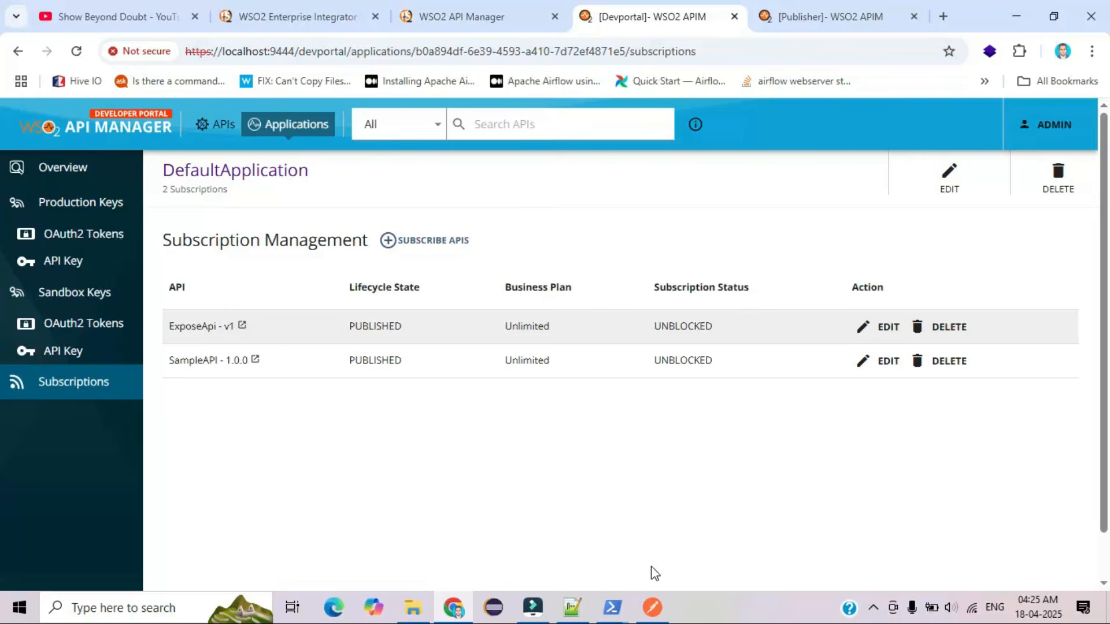
click(652, 608)
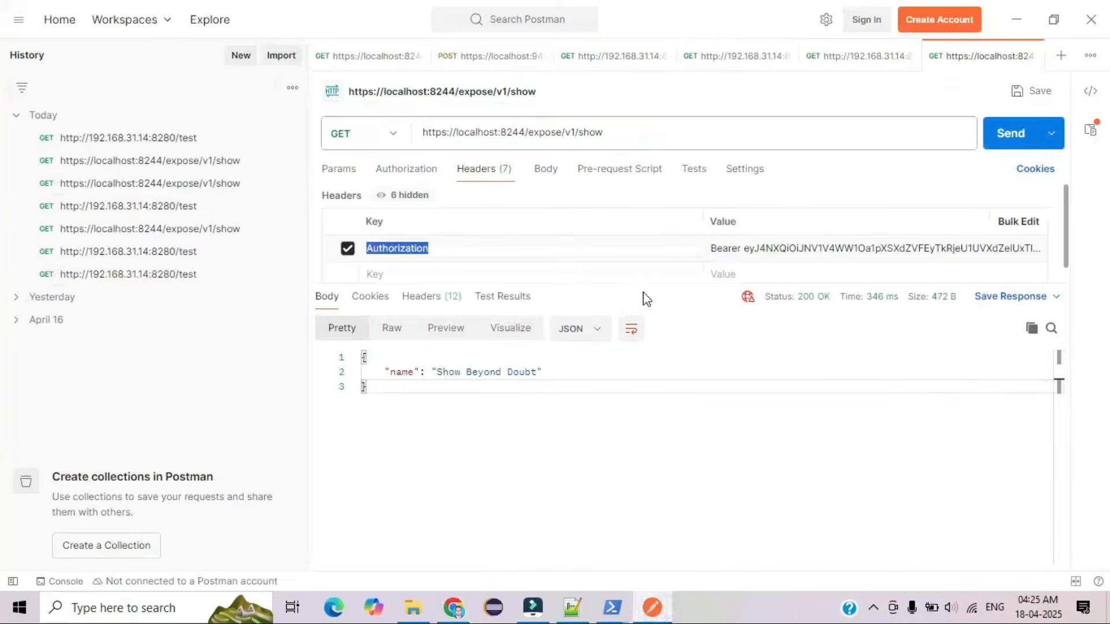
drag(641, 285, 443, 290)
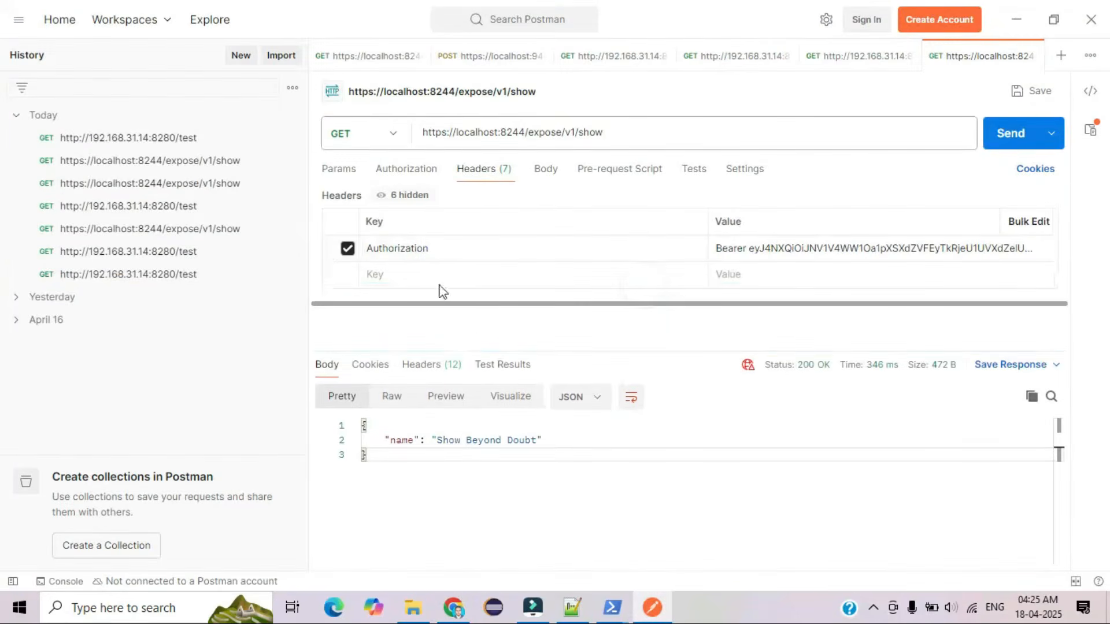
click(347, 249)
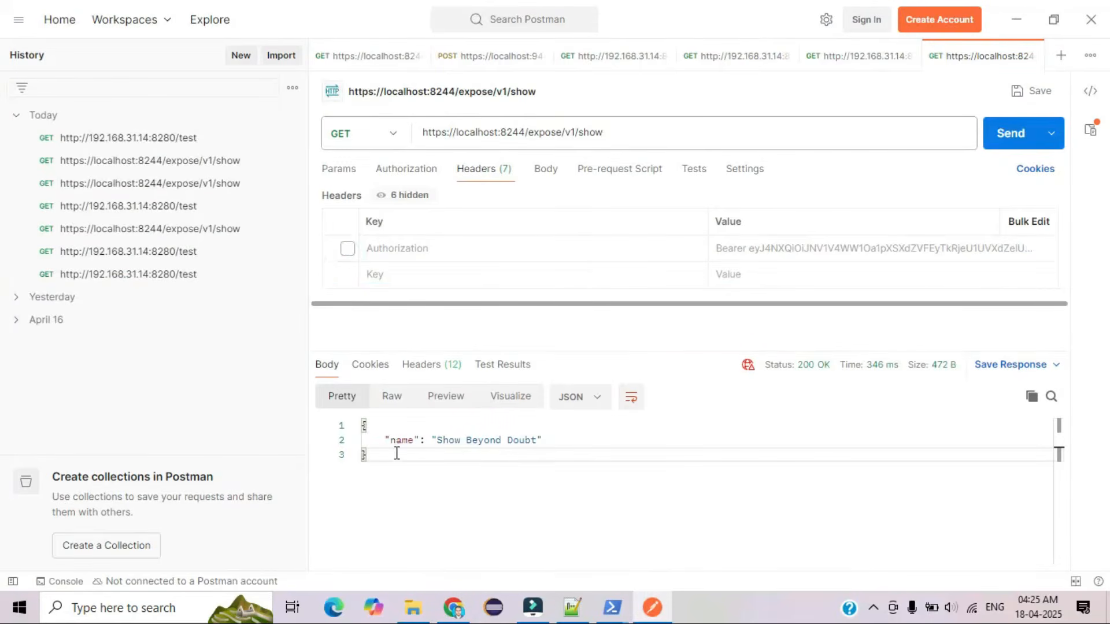
click(415, 168)
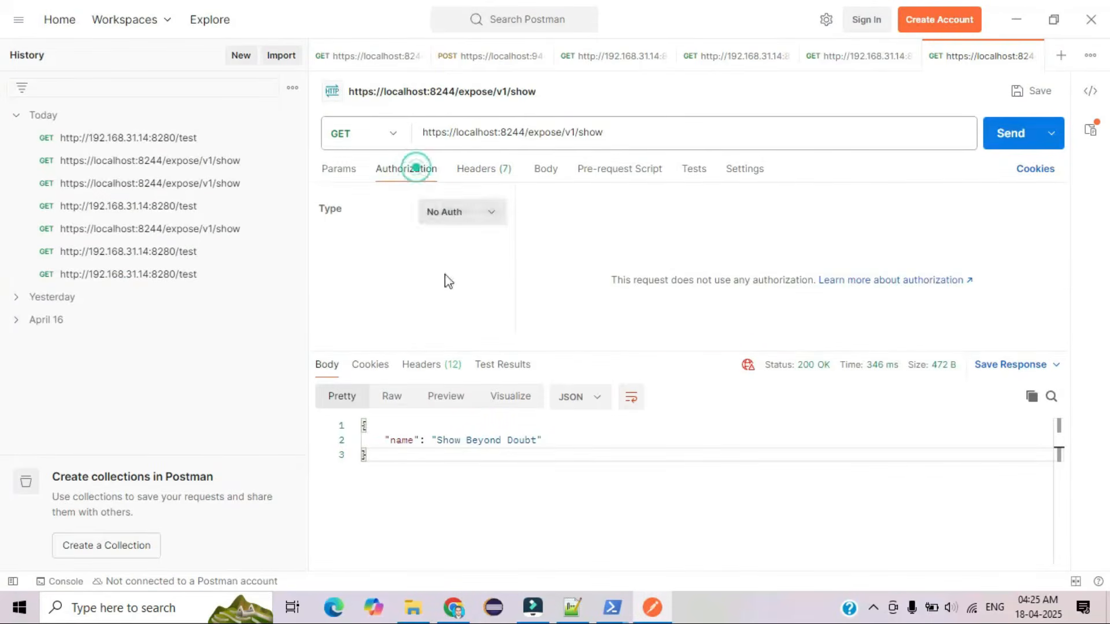
- Switch to the Developer Portal, generate a new production access token for DefaultApplication and copy it
click(453, 607)
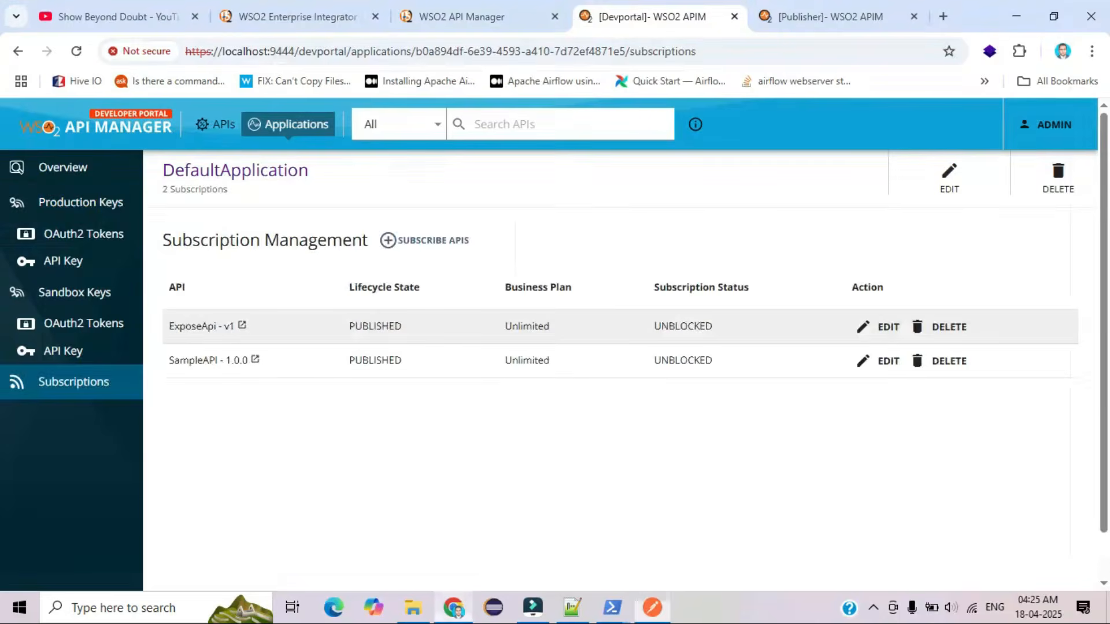
click(90, 203)
click(277, 381)
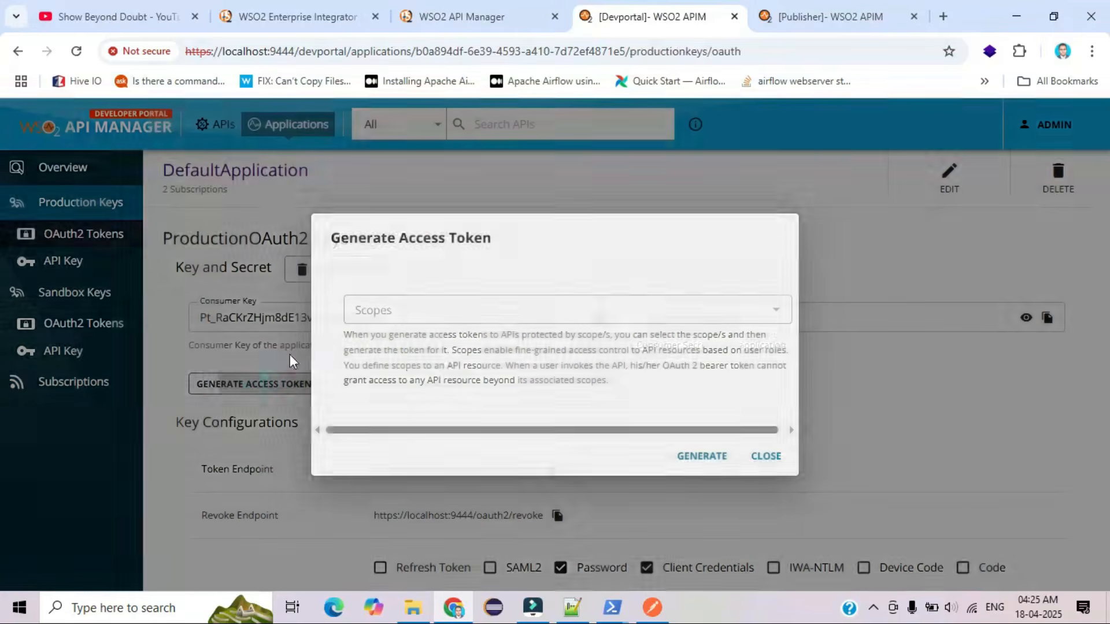
click(693, 457)
click(761, 397)
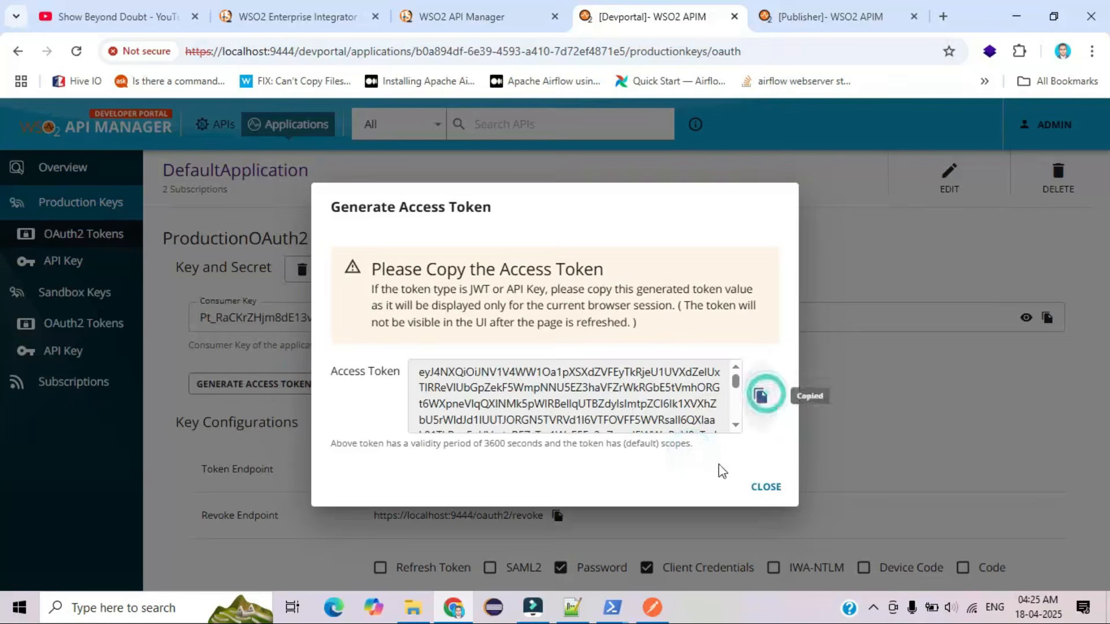
- Back in Postman, set the /show request's authorization type to Bearer Token and replace the token with the copied access token
click(651, 607)
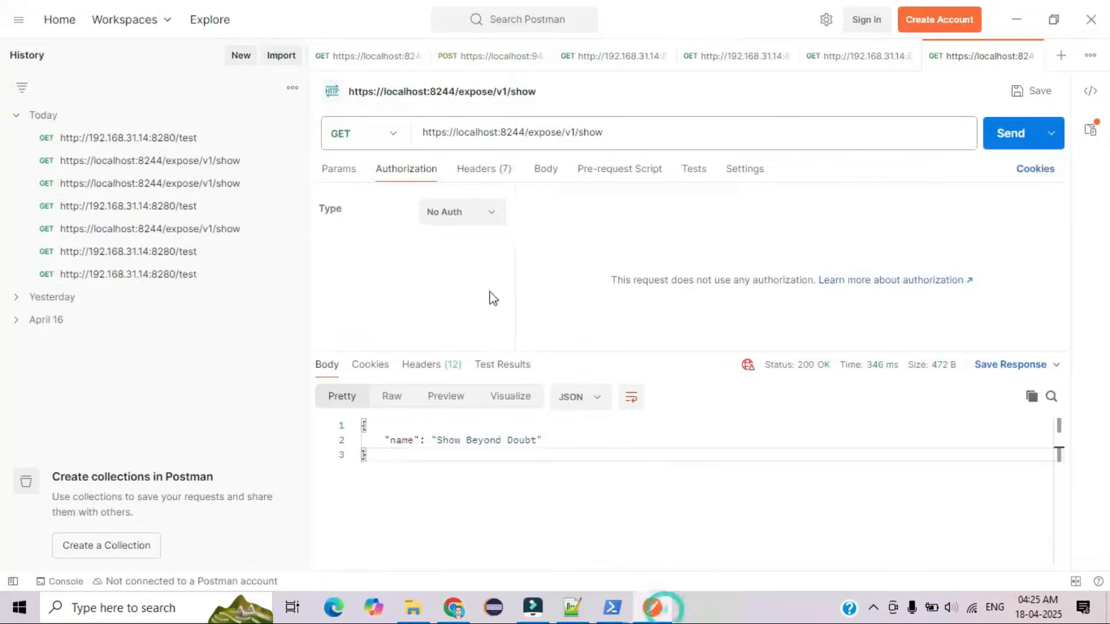
click(320, 212)
click(458, 215)
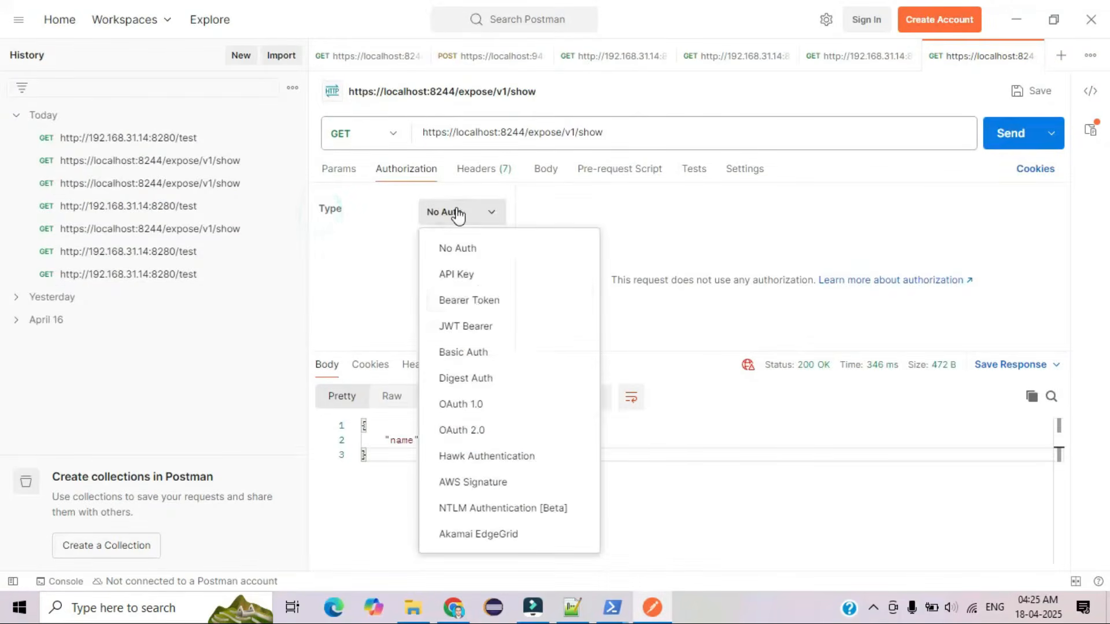
click(462, 312)
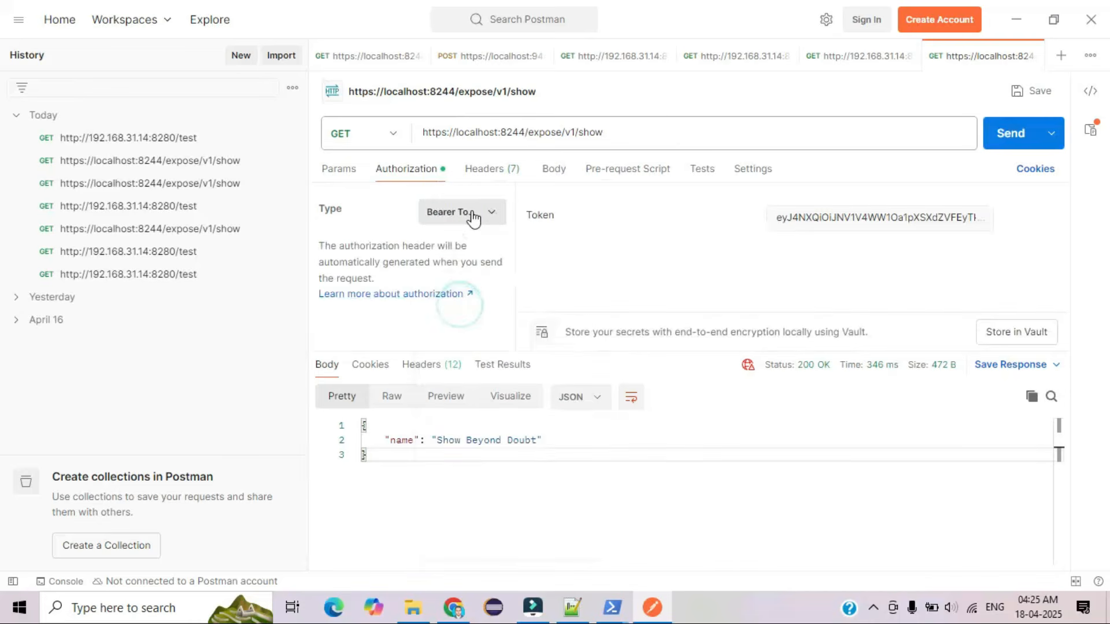
click(831, 224)
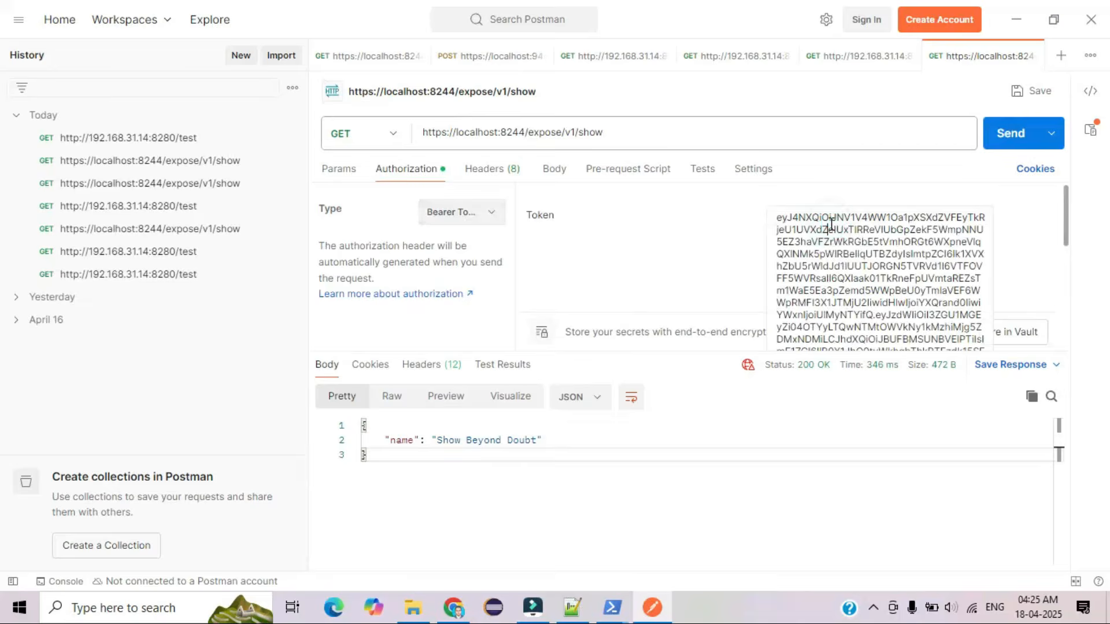
key(ctrl+a)
key(BackSpace)
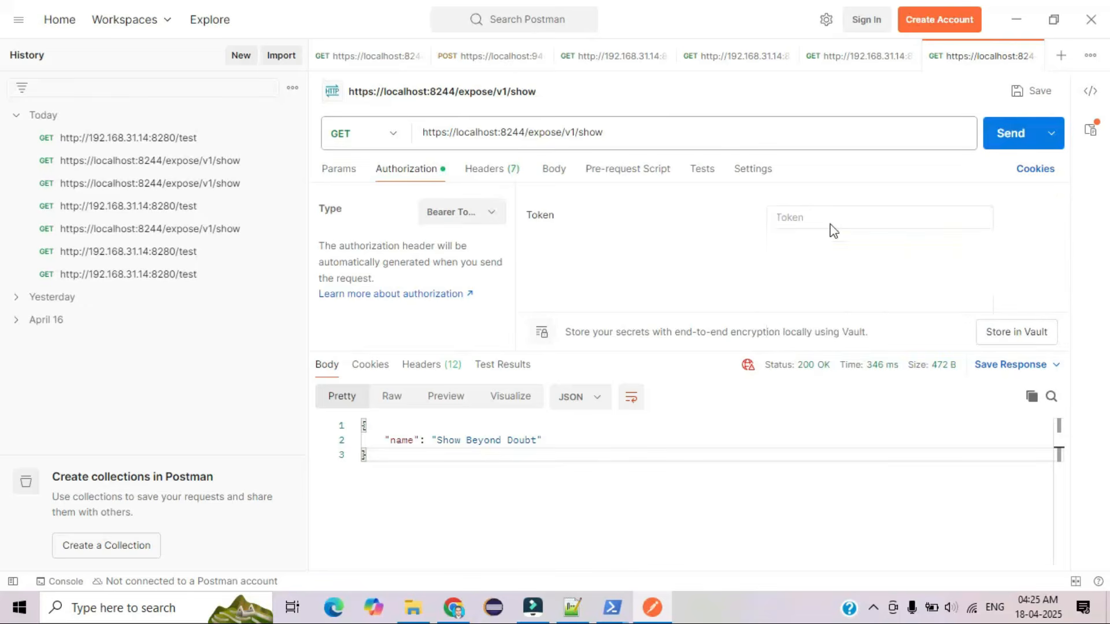
key(ctrl+v)
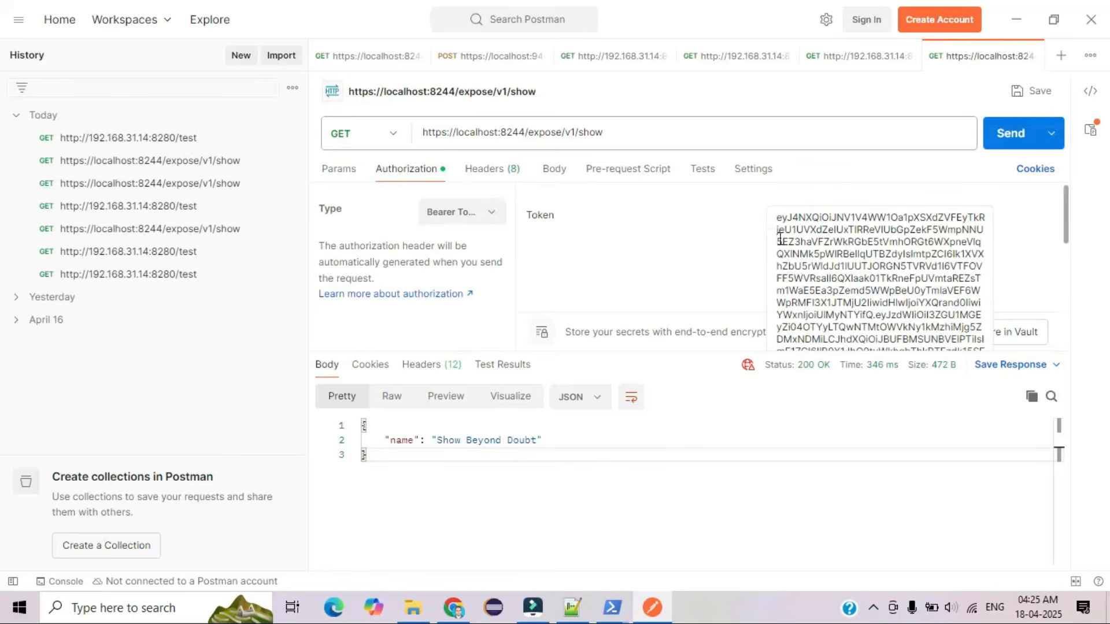
click(719, 250)
- Send the /show request with the Bearer Token authorization, then review the response body and the disabled Authorization header
click(1019, 135)
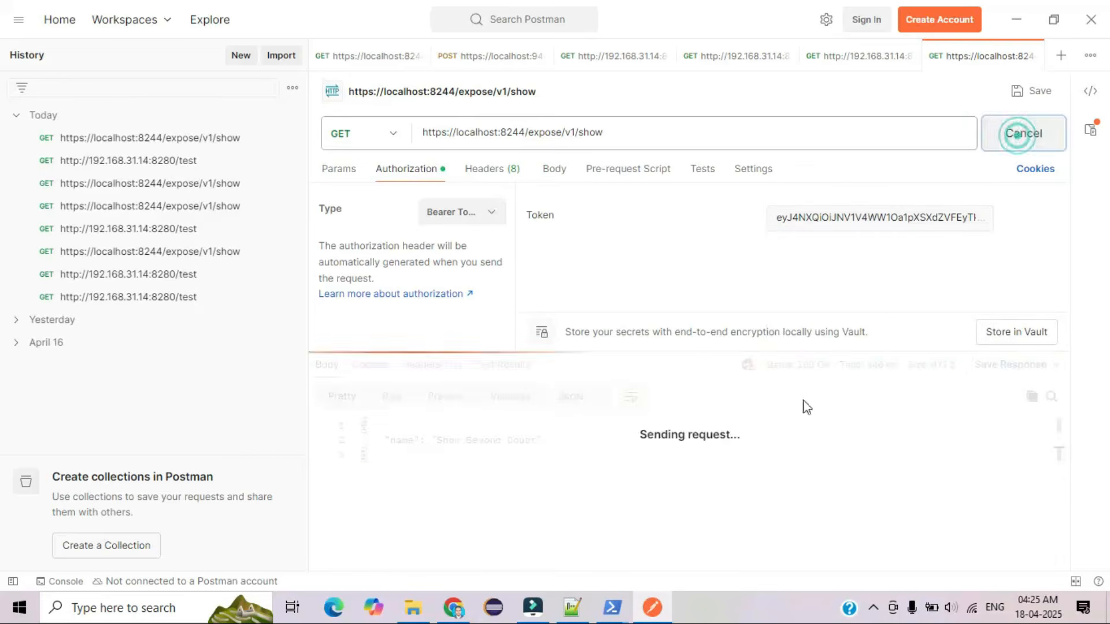
drag(694, 349, 694, 329)
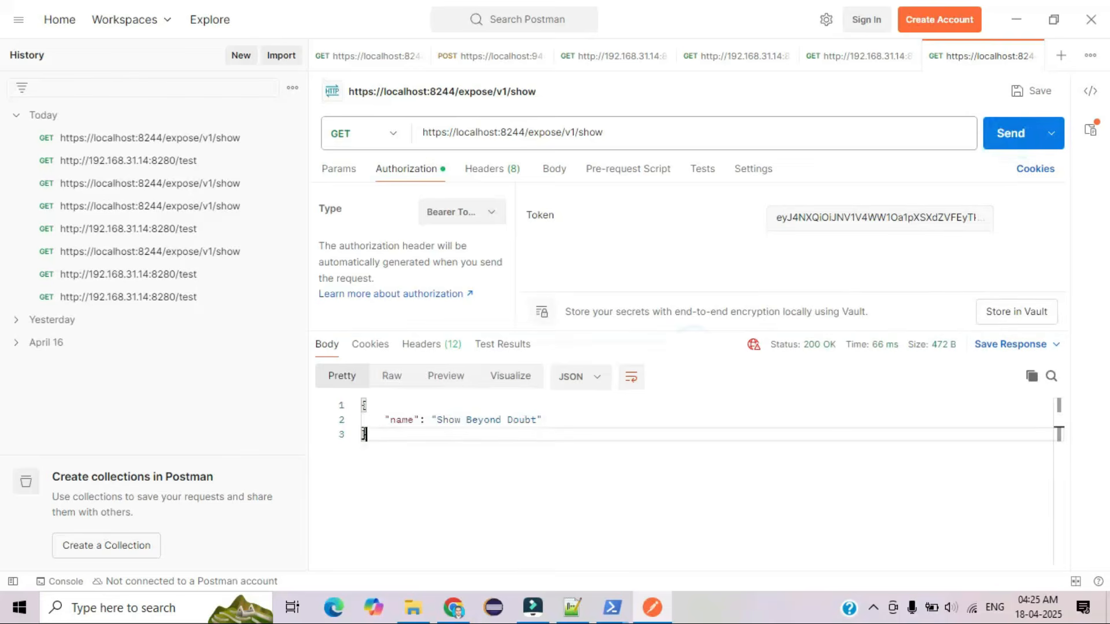
drag(365, 434, 372, 347)
click(487, 168)
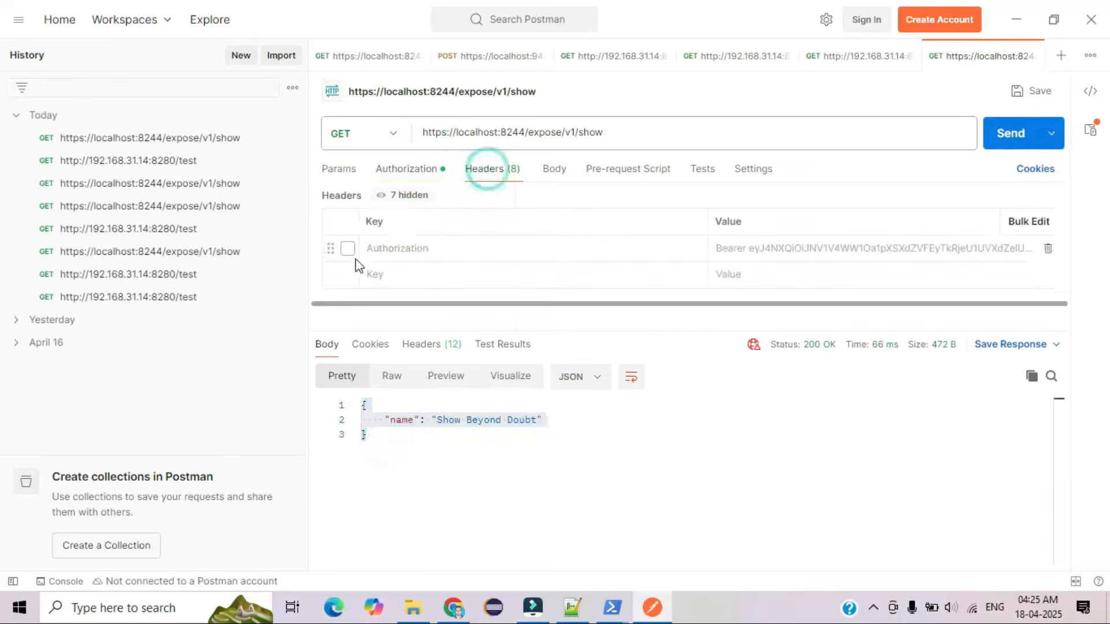
click(402, 166)
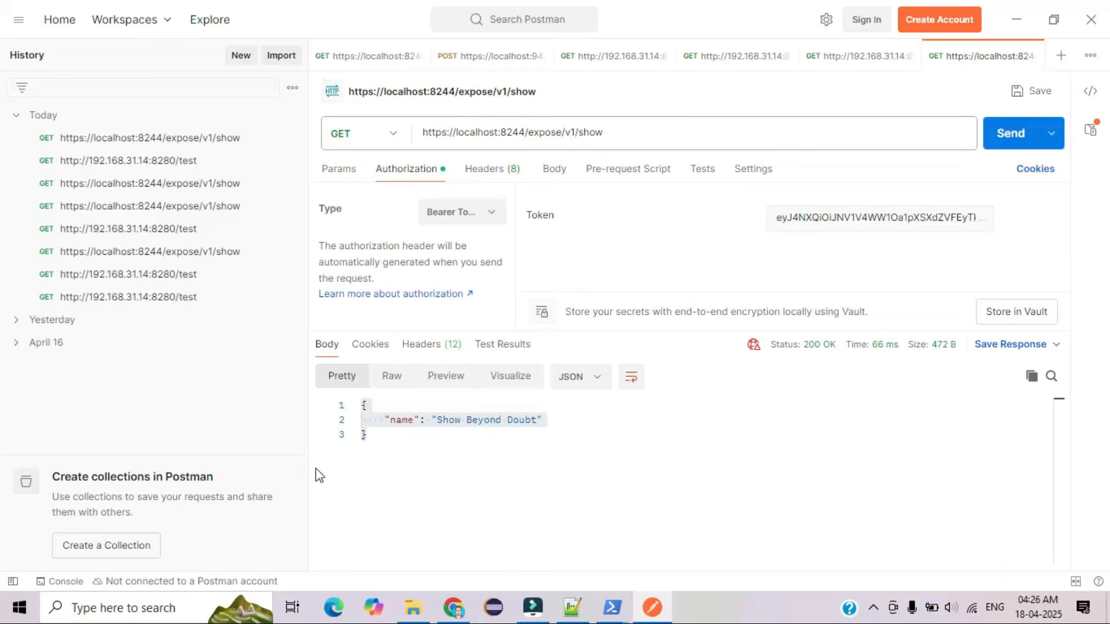
click(370, 435)
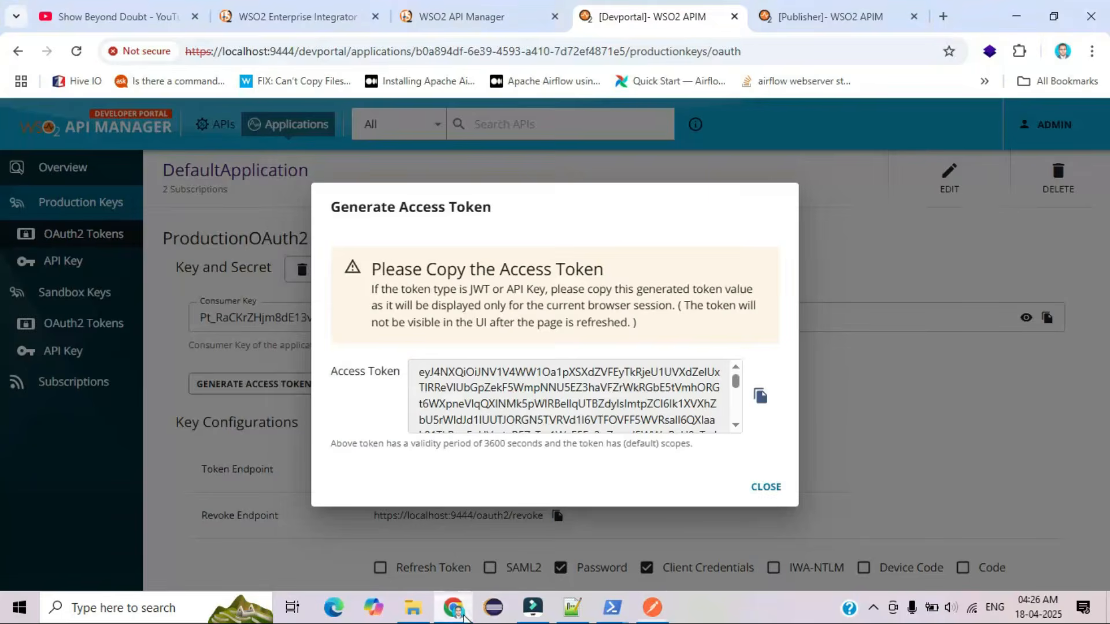
- Switch to Chrome and view the top of the Show Beyond Doubt channel's videos page on YouTube
click(461, 615)
click(160, 26)
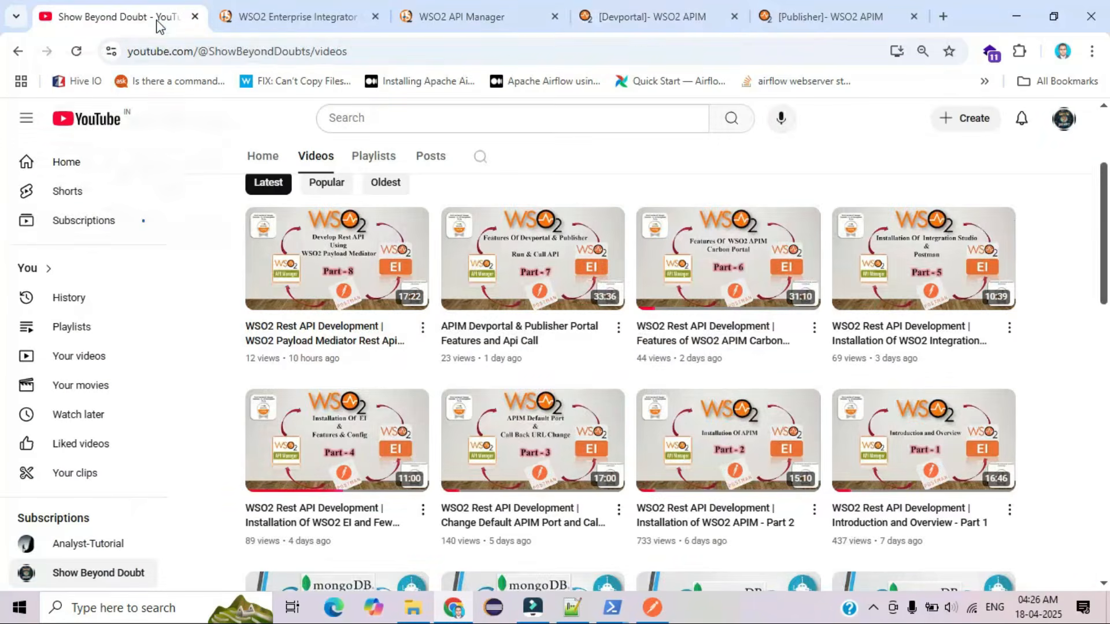
scroll(1102, 173, up, 3)
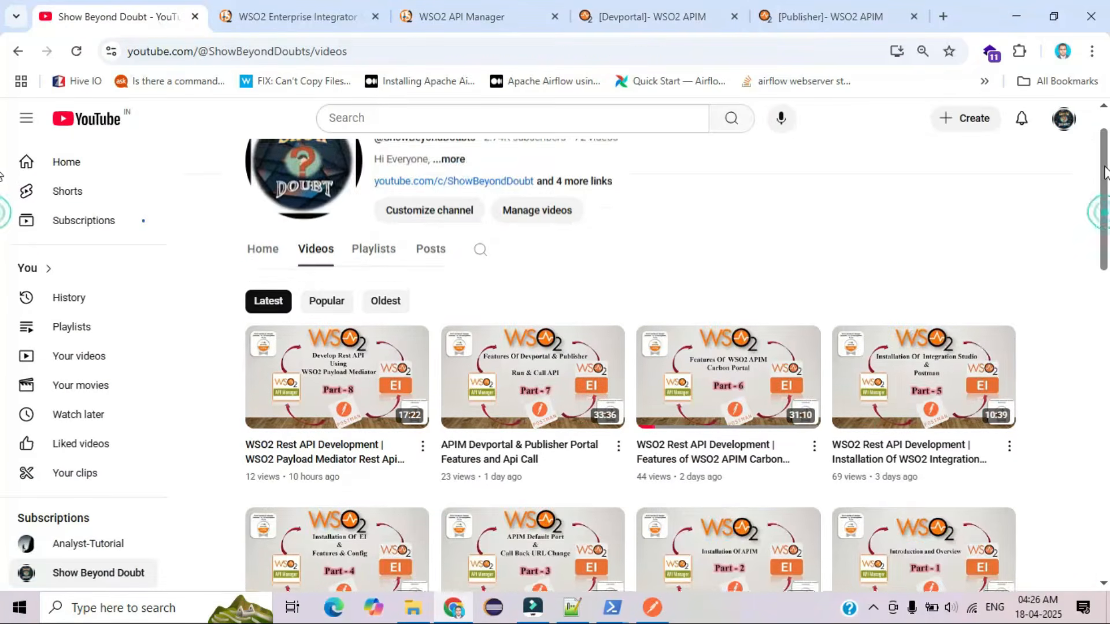
mouse_move(1103, 155)
mouse_down()
mouse_move(1100, 238)
mouse_move(1107, 148)
mouse_up()
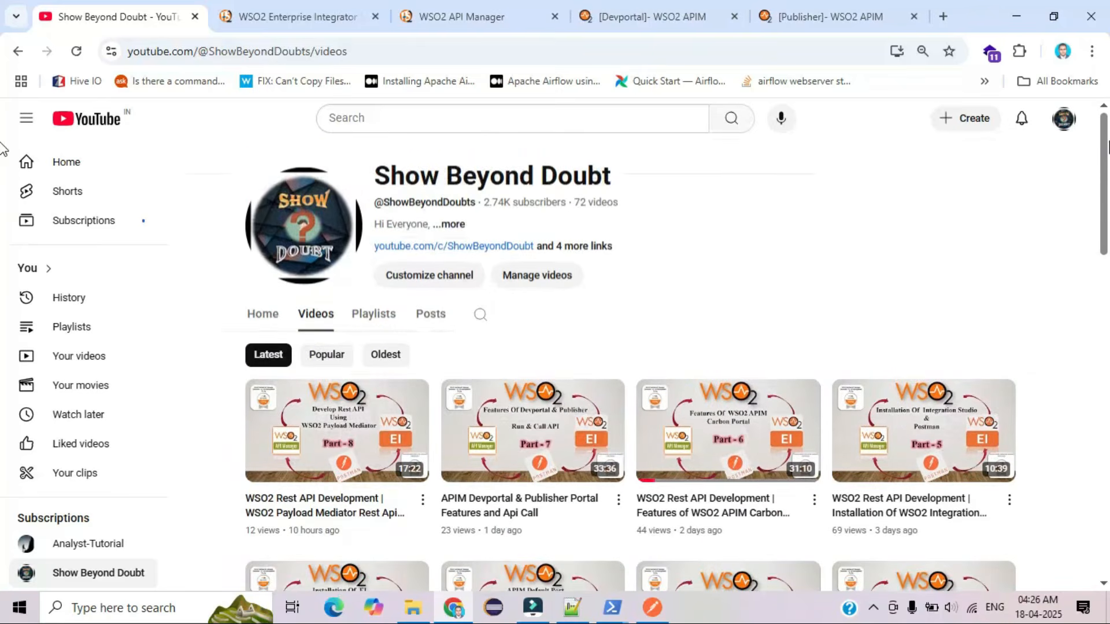